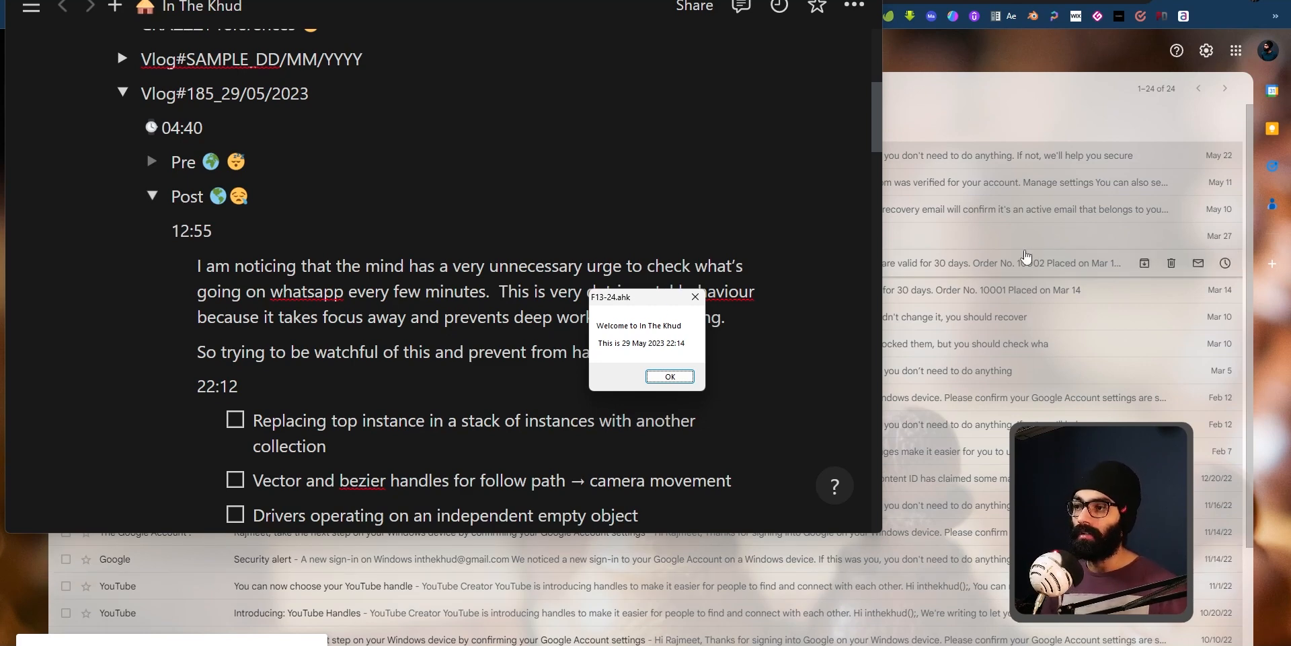
Step: Dismiss the welcome message box and collapse the open notes under the 29/05/2023 vlog entry
left_click(692, 298)
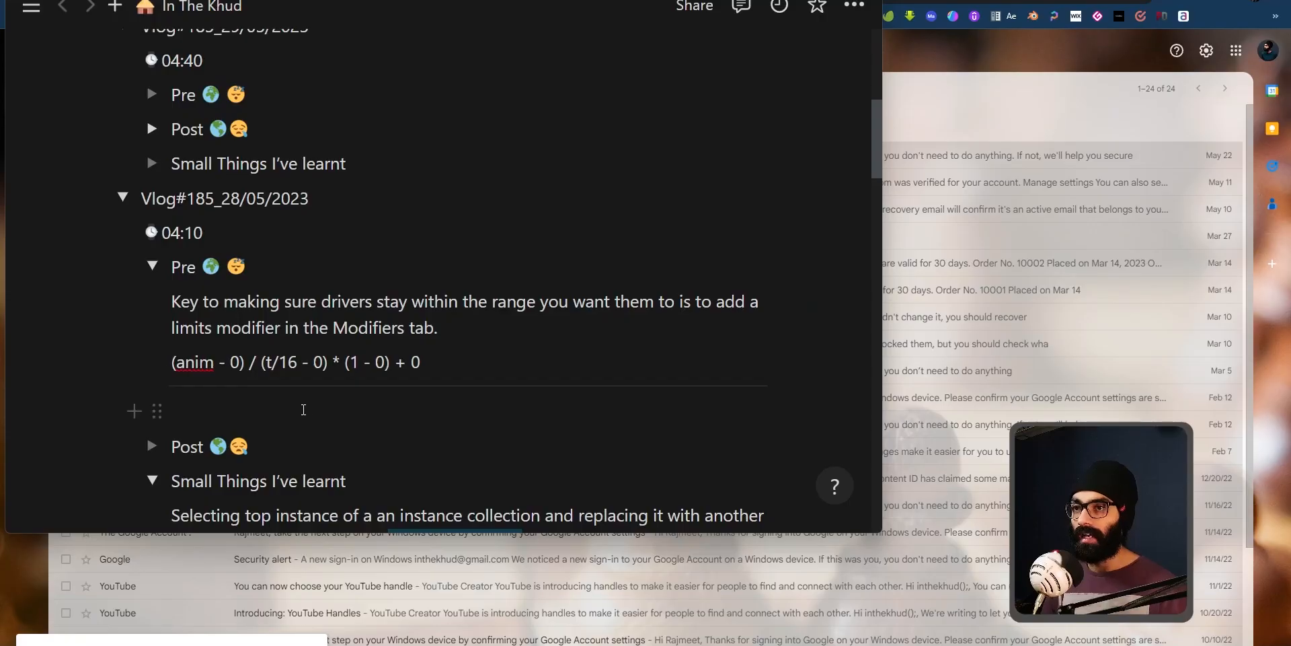
scroll(248, 366, "down", 2)
scroll(248, 367, "up", 4)
left_click(122, 330)
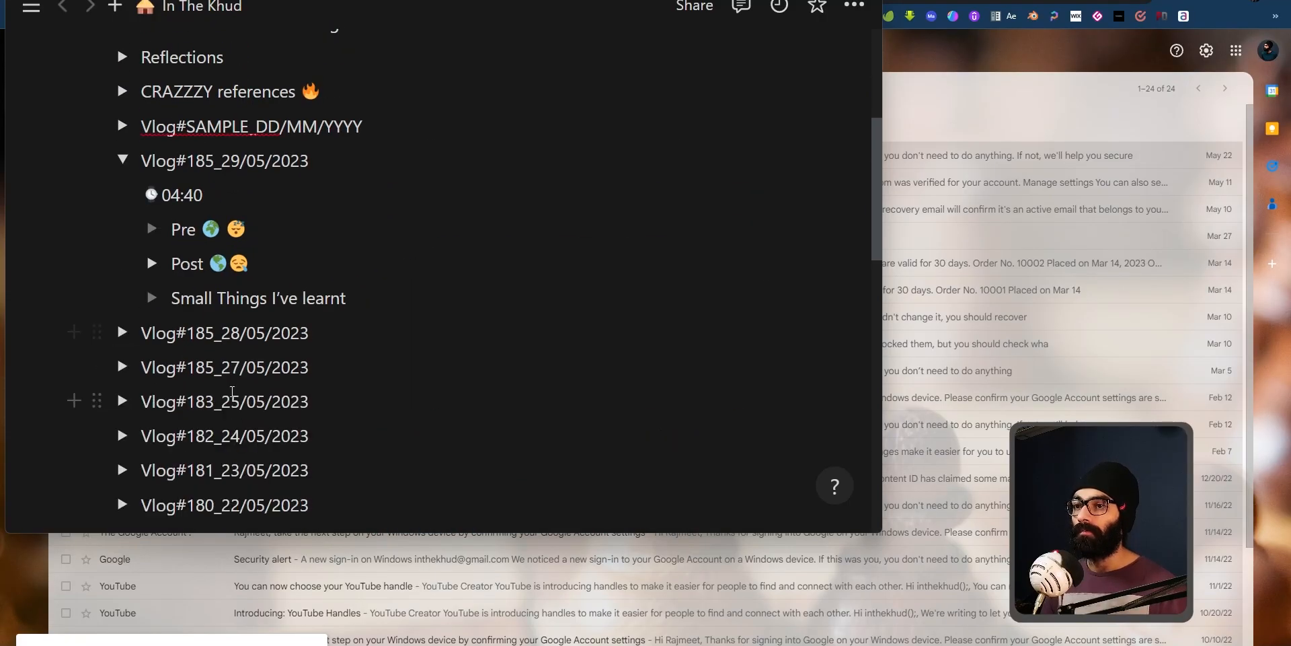
Step: Collapse the Vlog#185_29/05/2023 toggle and expand the Vlog#185_27/05/2023 toggle
scroll(142, 283, "down", 1)
scroll(124, 290, "up", 4)
left_click(131, 230)
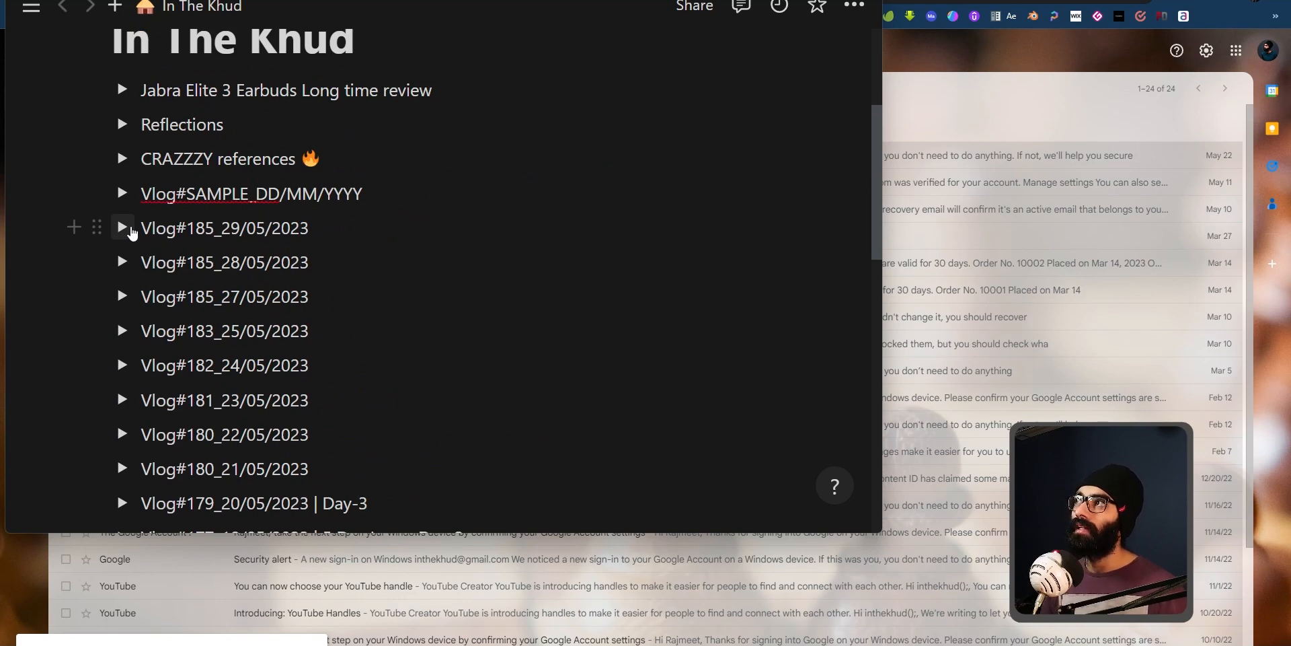
left_click(122, 297)
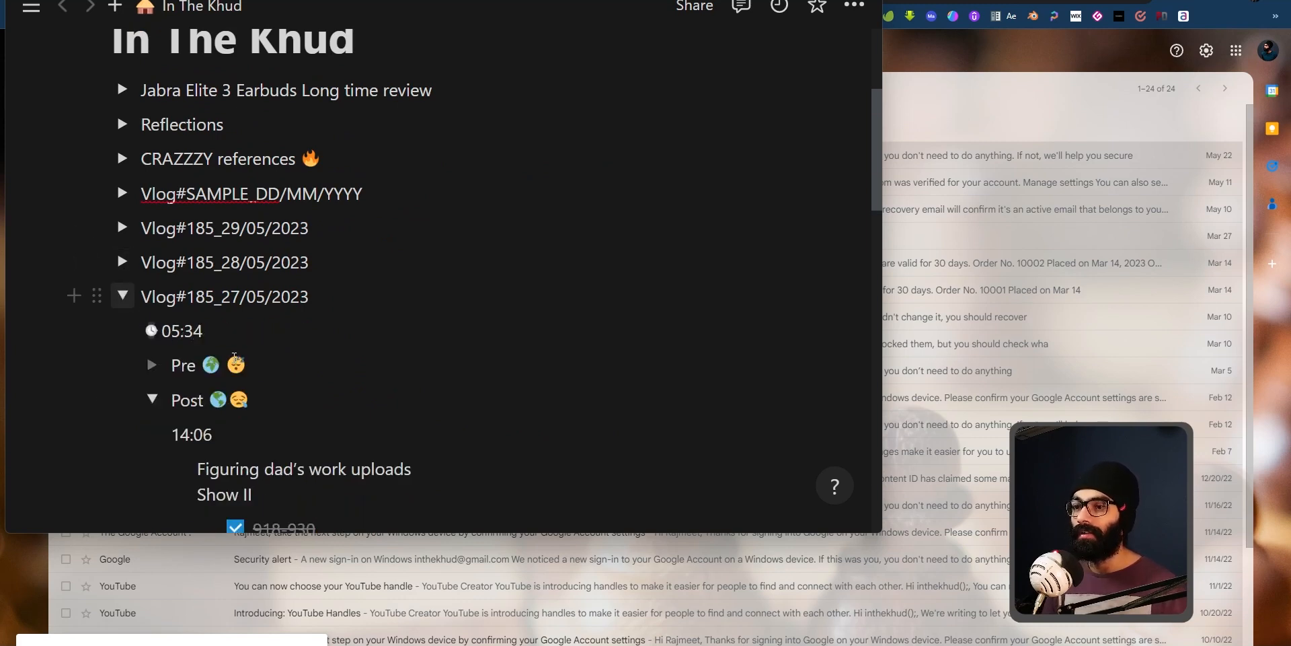
Step: Read through the Post notes of the 27/05/2023 vlog entry
scroll(306, 400, "down", 2)
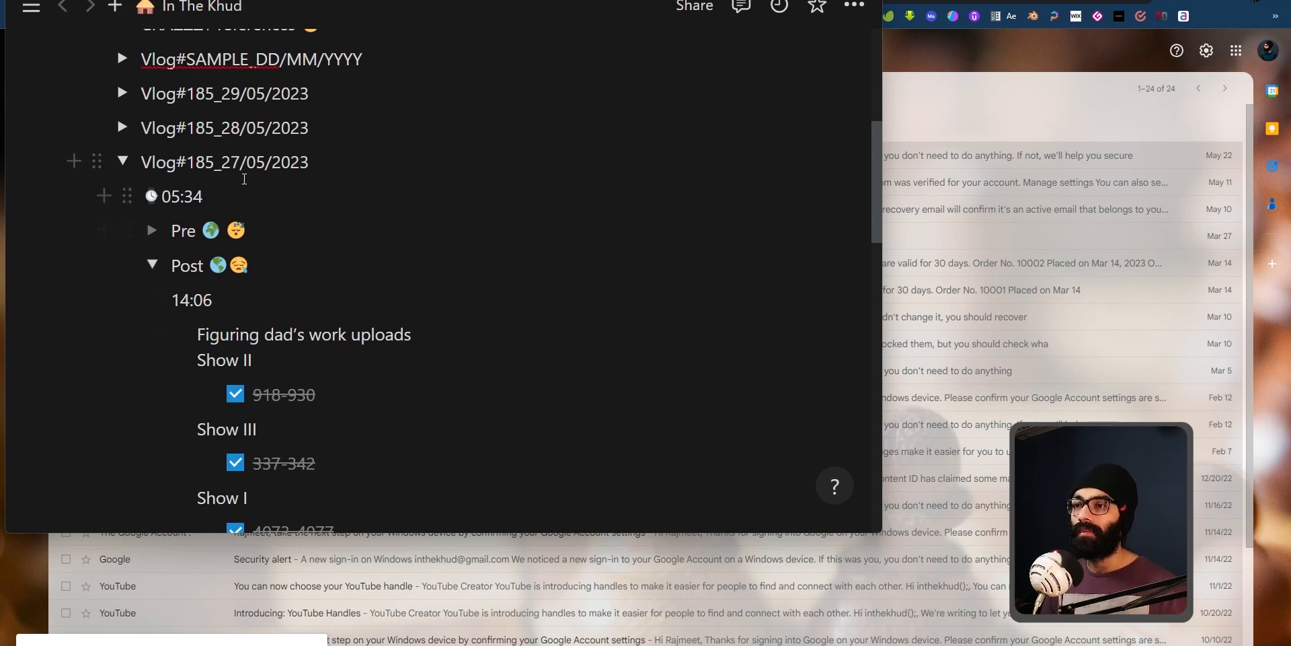
scroll(234, 140, "down", 2)
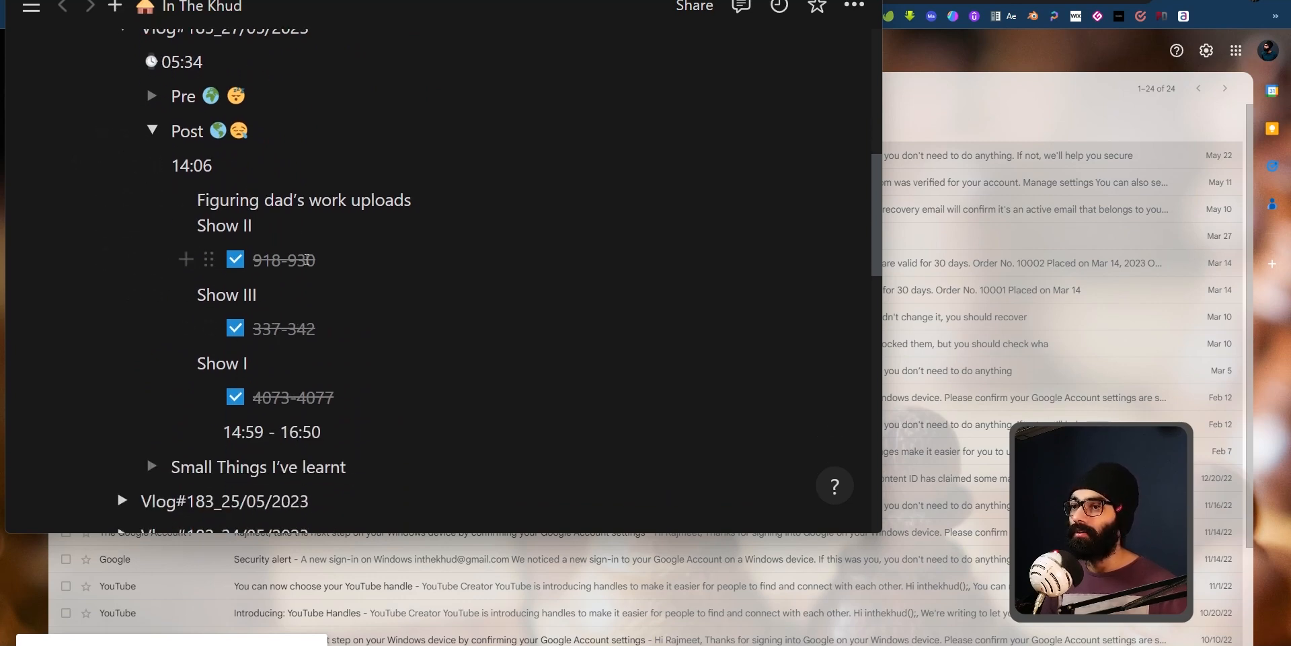
scroll(308, 259, "up", 1)
scroll(265, 436, "down", 1)
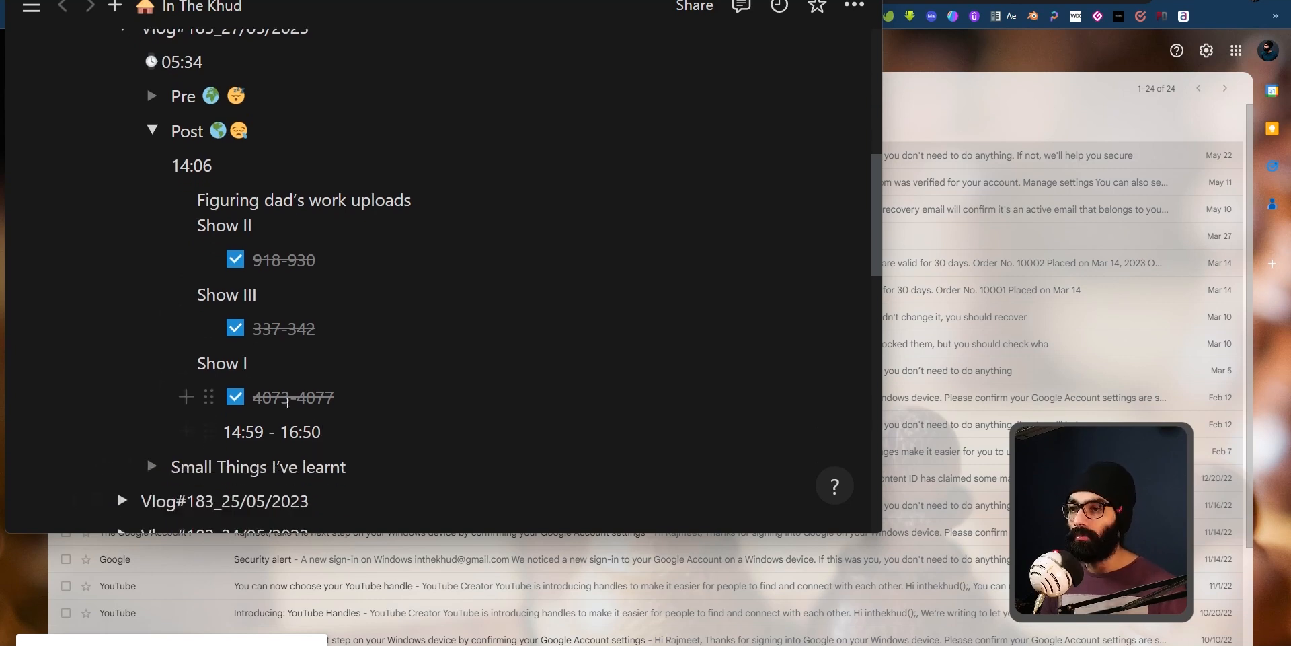
left_click_drag(322, 432, 226, 434)
left_click(304, 441)
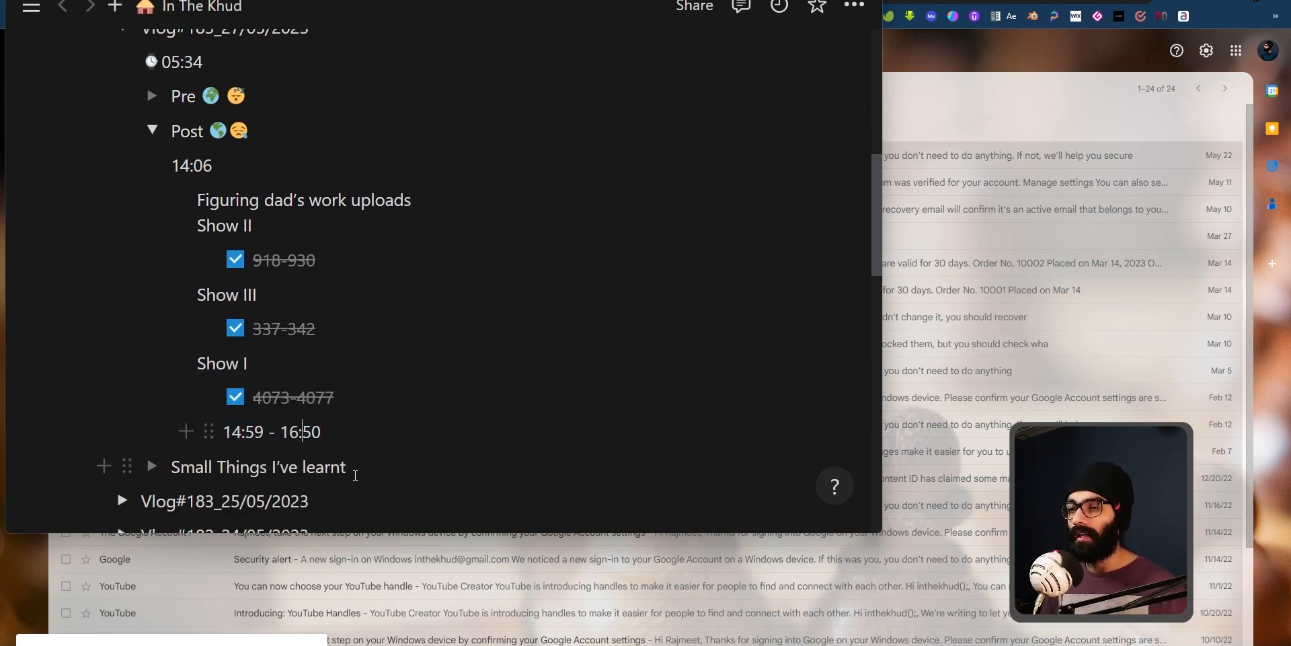
scroll(353, 471, "up", 4)
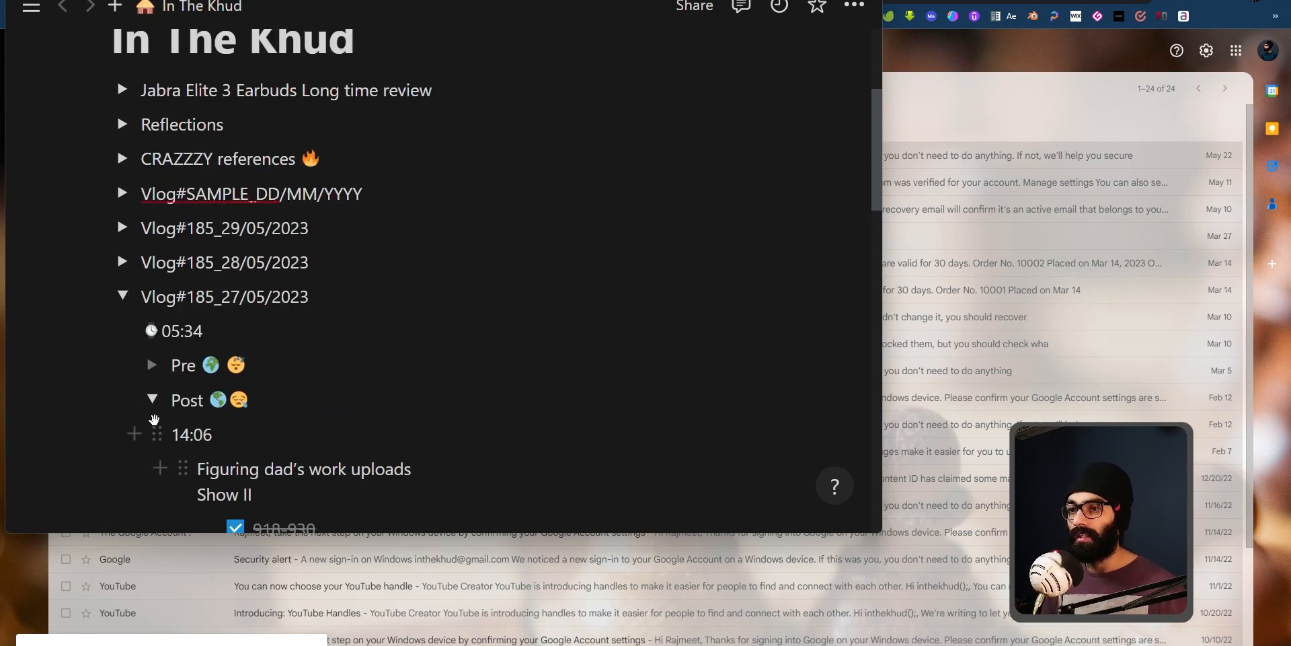
Step: Collapse the 27/05/2023 entry and its Post toggle, then expand Vlog#185_28/05/2023
left_click(149, 399)
left_click(122, 296)
left_click(122, 262)
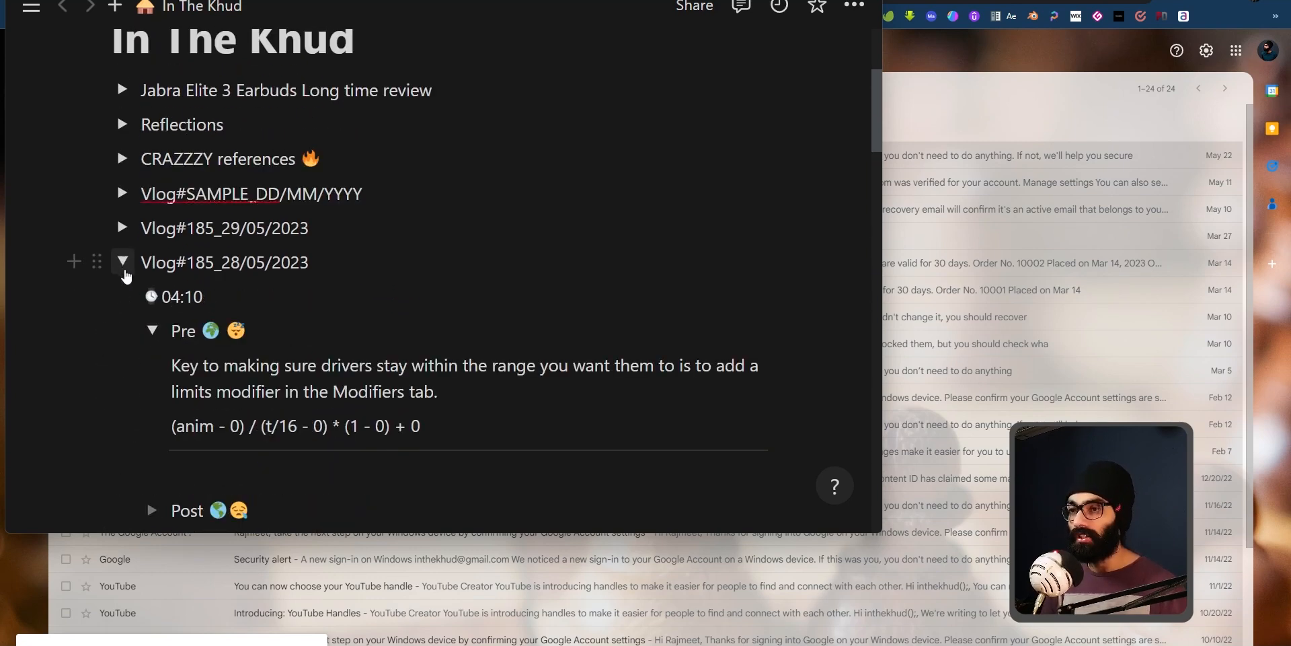
Step: Read the Pre notes of the 28/05/2023 vlog entry
scroll(315, 353, "down", 1)
scroll(316, 354, "down", 2)
scroll(316, 353, "up", 2)
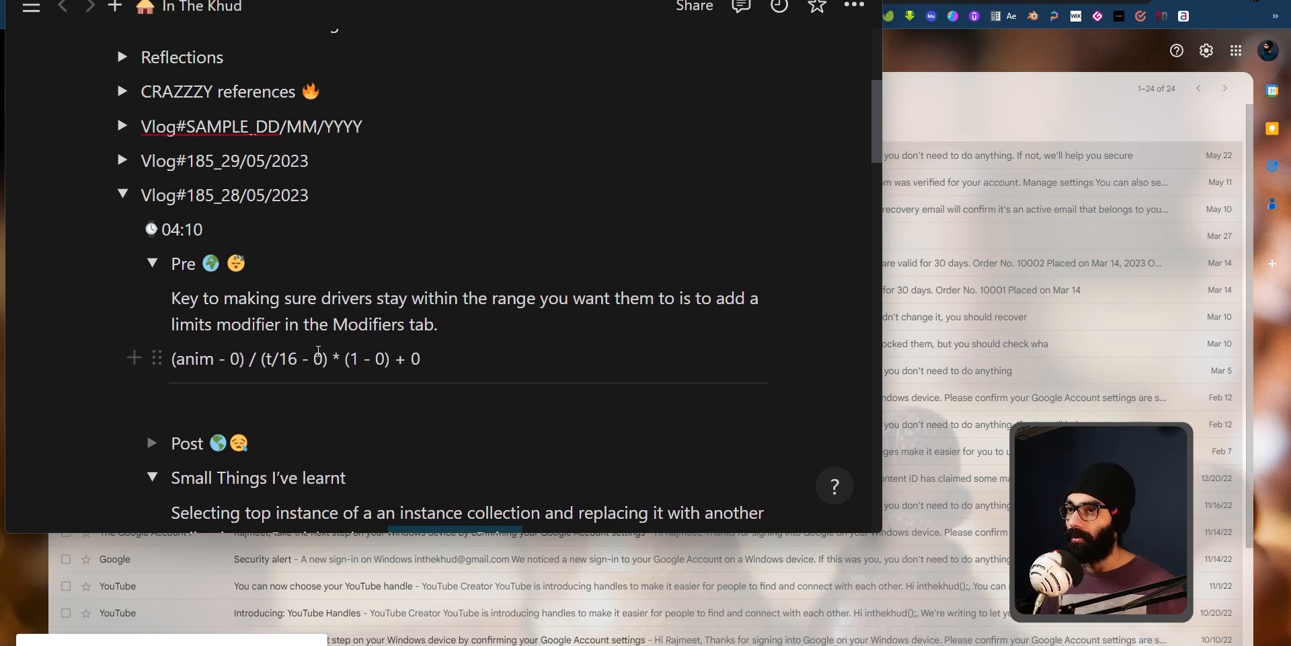
scroll(317, 350, "up", 2)
Step: Expand the Vlog#185_29/05/2023 entry and its Post toggle to read its to-do list
left_click(122, 294)
scroll(129, 303, "down", 2)
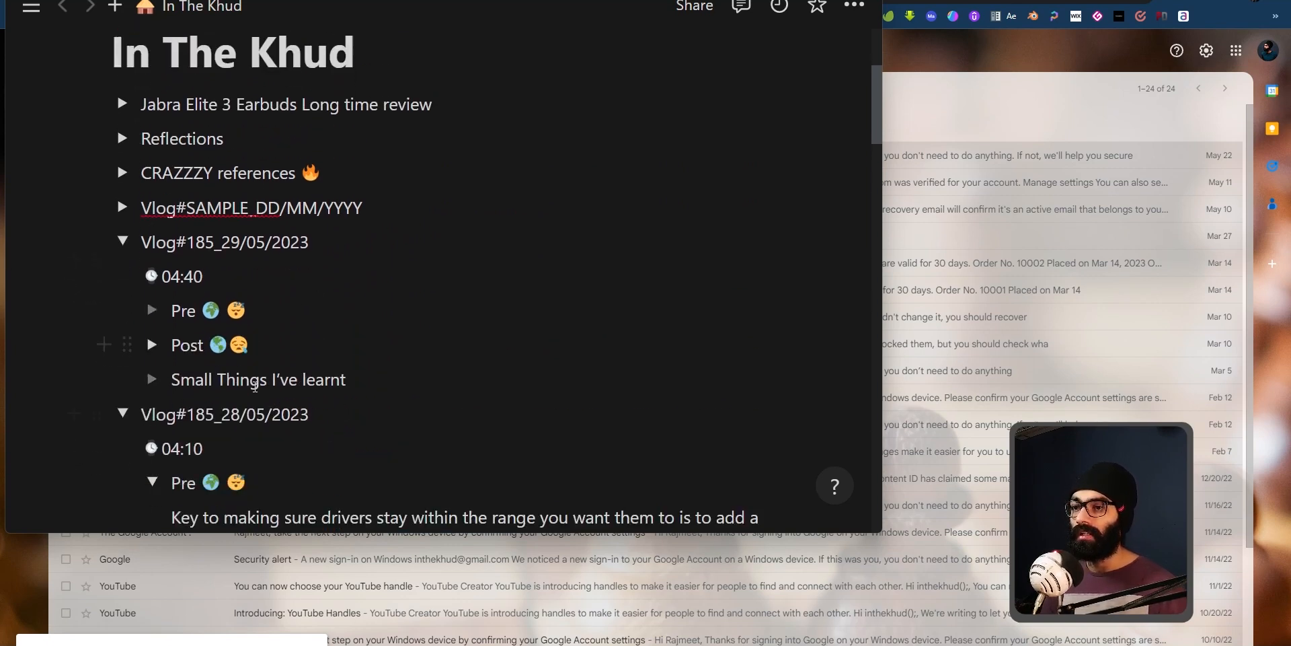
left_click(153, 264)
scroll(327, 369, "down", 2)
scroll(334, 323, "down", 1)
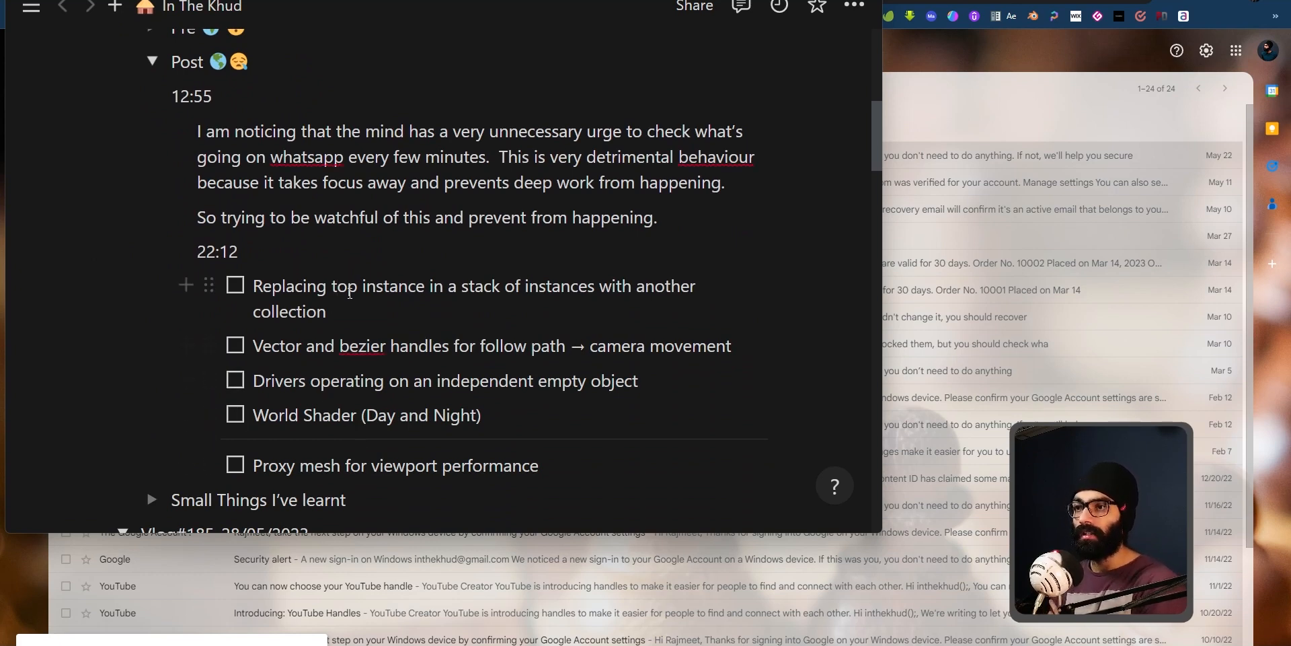
scroll(411, 306, "down", 2)
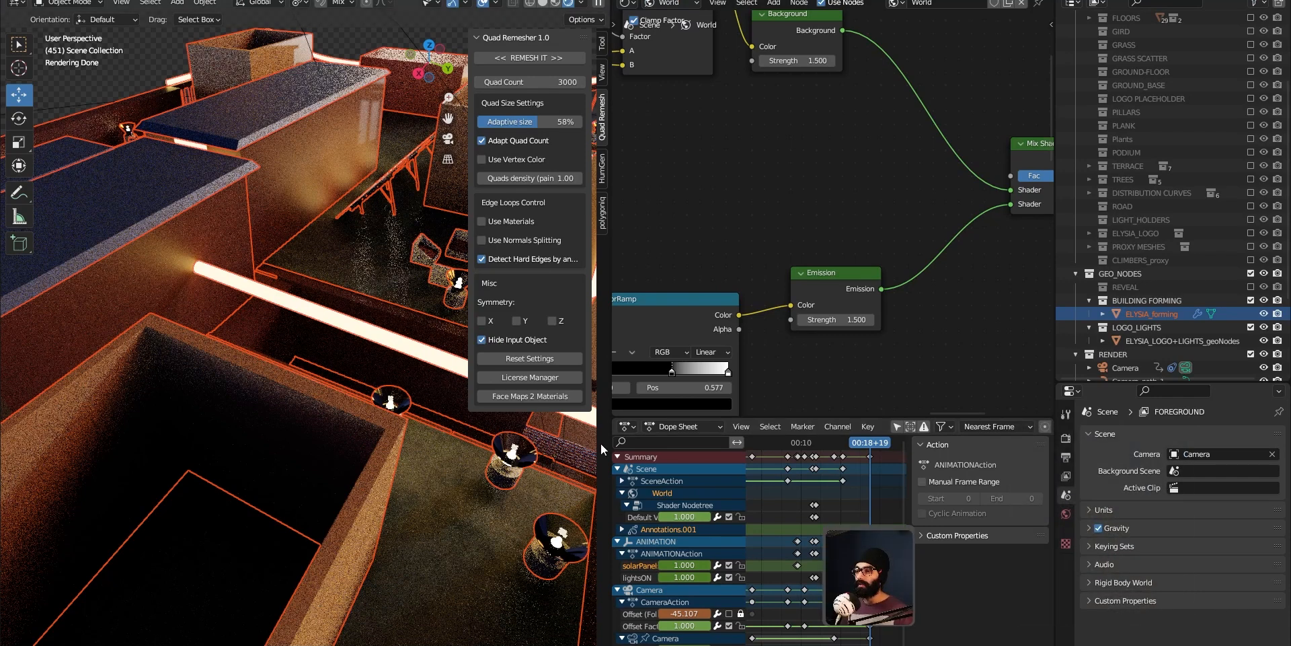
Step: Narrow the 3D viewport area and switch the viewport to the camera view
left_click_drag(605, 411, 475, 379)
scroll(283, 390, "down", 7)
middle_click_drag(282, 403, 263, 369, "shift")
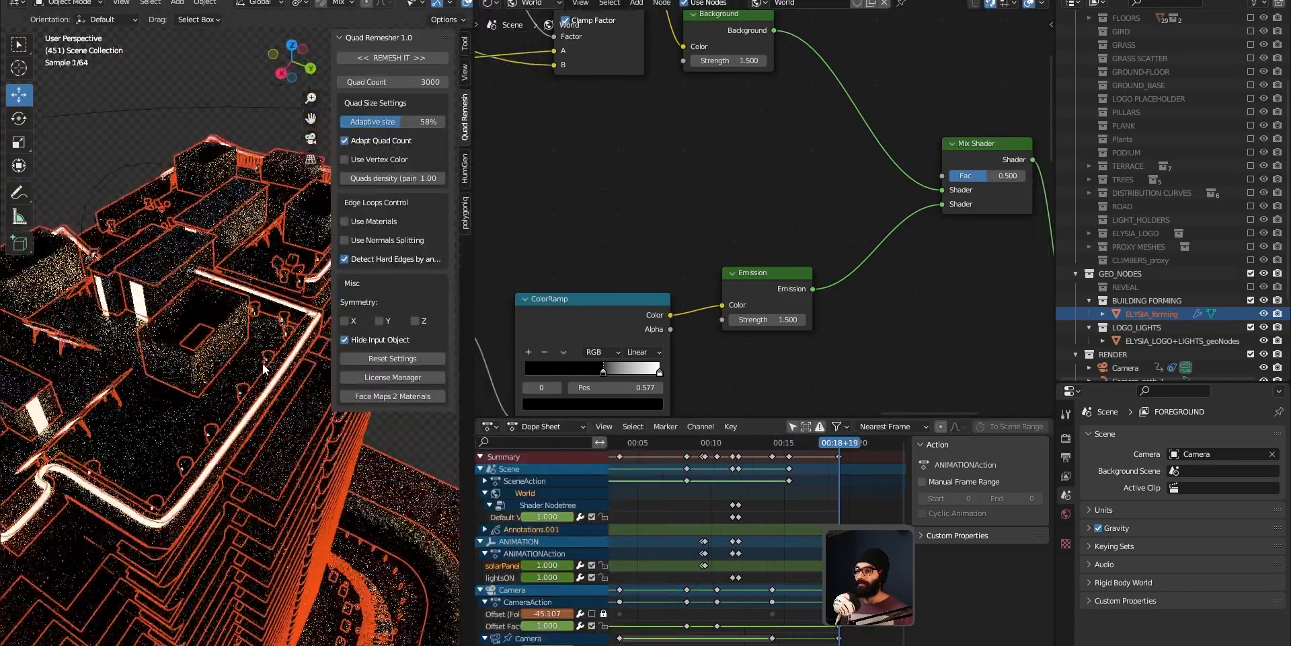
key("KP_0")
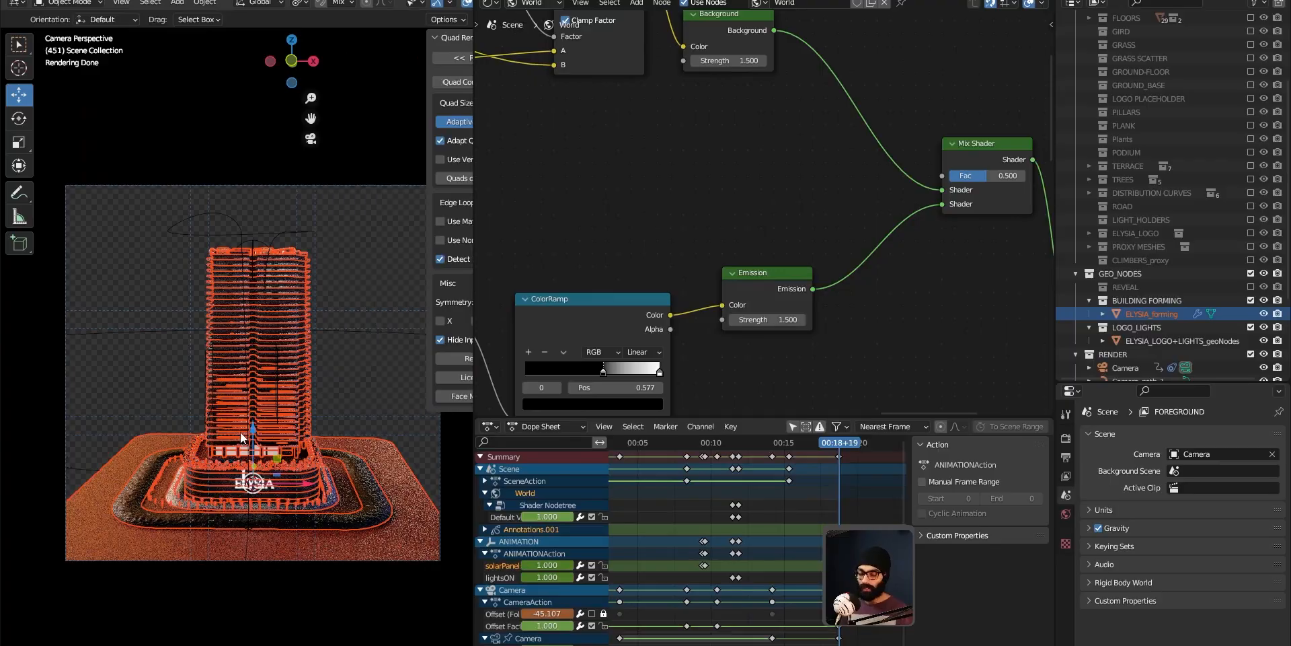
Step: Hide the viewport sidebar and orbit and zoom around the building model
key("n")
middle_click_drag(238, 440, 250, 353)
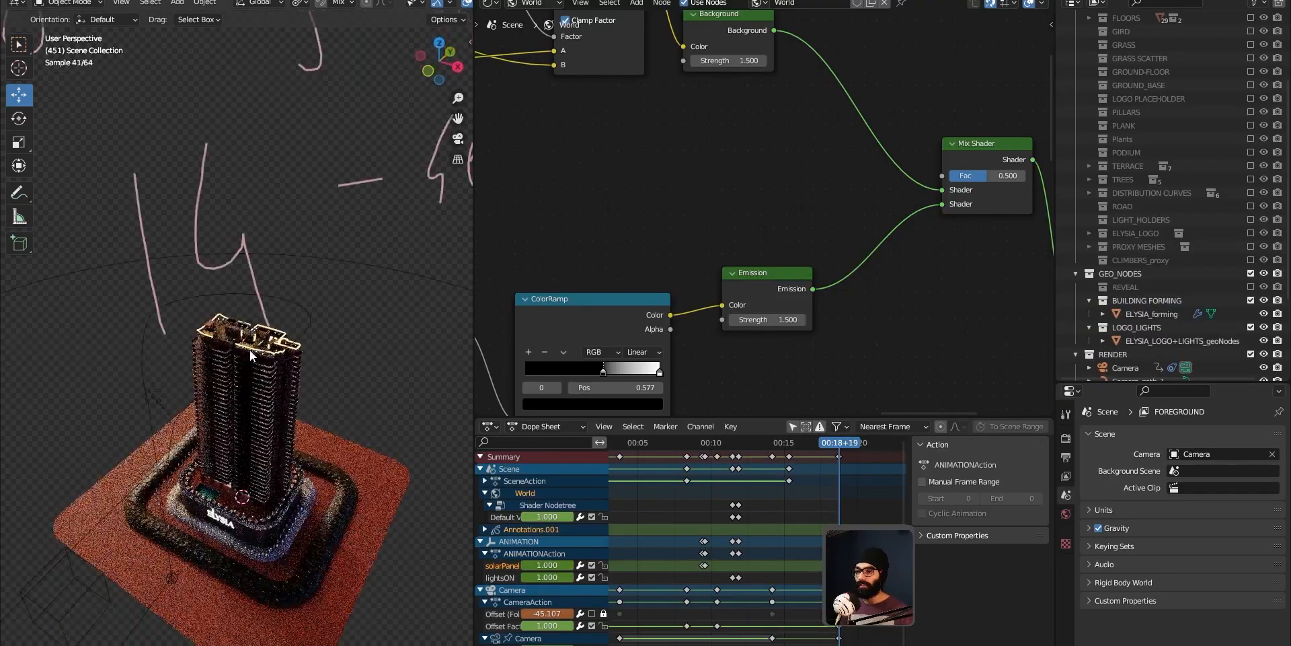
scroll(250, 353, "up", 5)
middle_click_drag(240, 524, 333, 400)
scroll(203, 167, "up", 6)
scroll(222, 138, "up", 3)
mouse_move(237, 51)
middle_mouse_down("shift")
mouse_move(253, 144)
mouse_move(220, 125)
middle_mouse_up("shift")
scroll(208, 175, "down", 6)
Step: Switch the viewport shading to Solid and select the ELYSIA_forming building object
key("z")
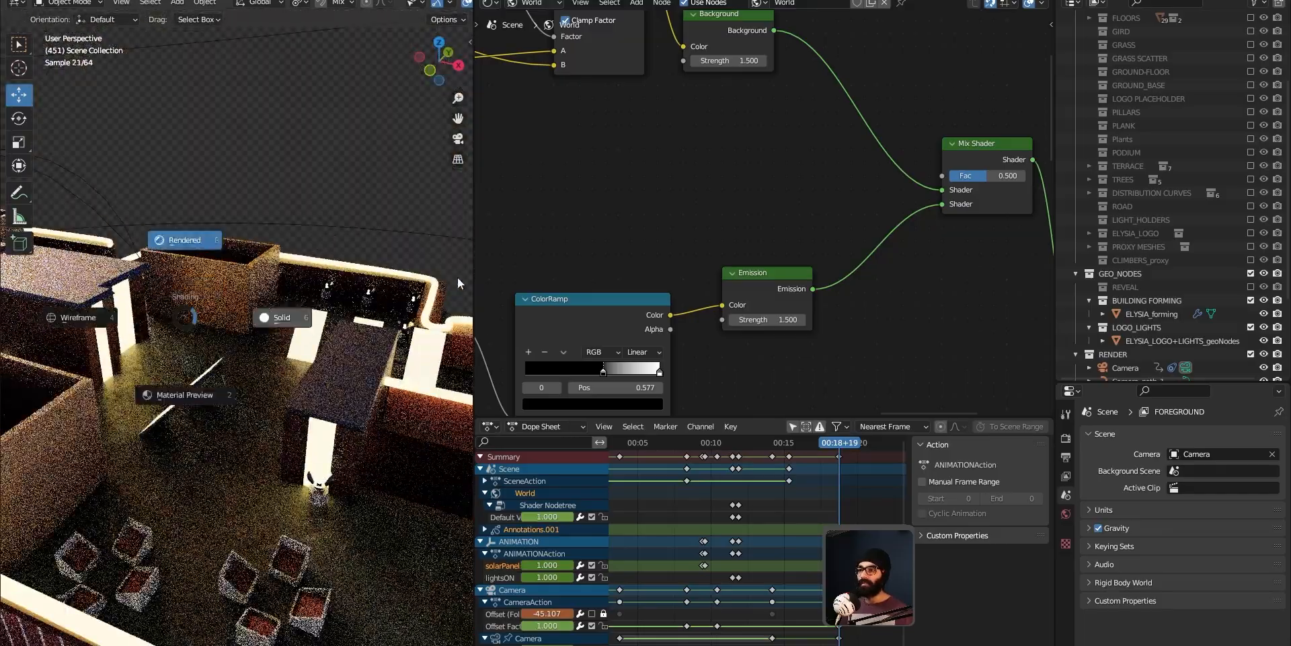
left_click(458, 277)
scroll(290, 240, "down", 5)
mouse_move(110, 498)
middle_mouse_down()
mouse_move(142, 474)
mouse_move(338, 498)
mouse_move(446, 578)
mouse_move(398, 540)
mouse_move(270, 518)
middle_mouse_up()
left_click(270, 335)
middle_click_drag(271, 337, 367, 346)
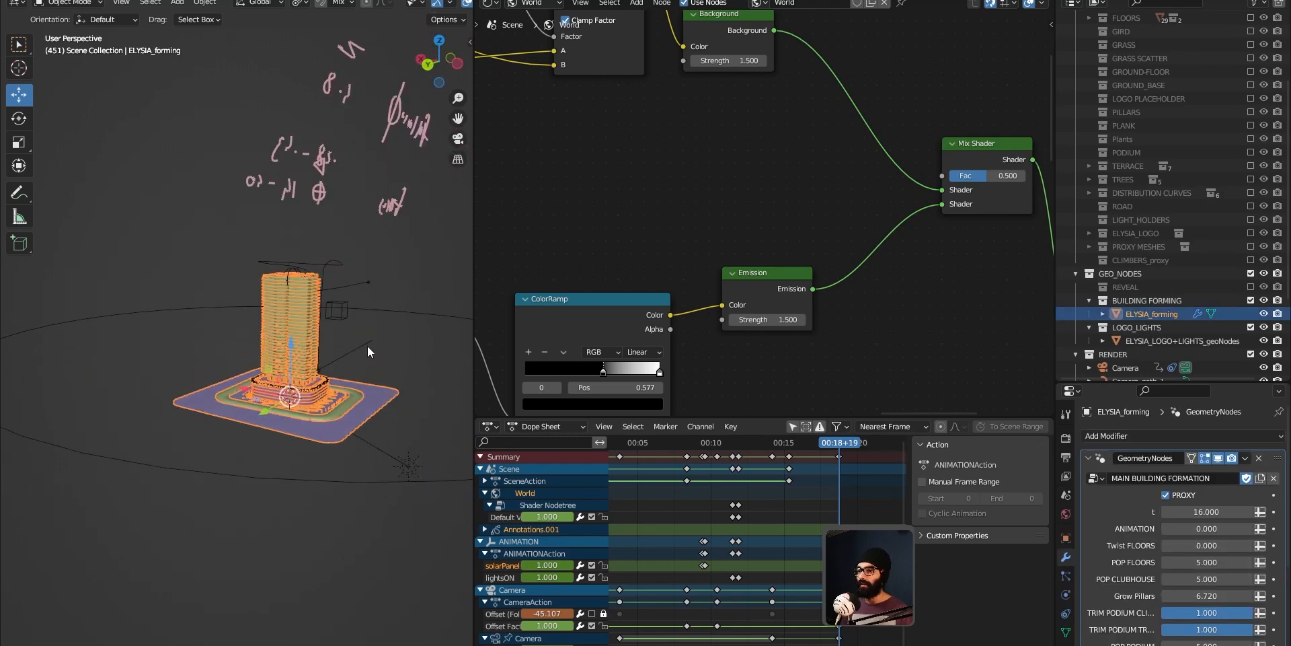
scroll(367, 345, "up", 3)
middle_click_drag(339, 437, 260, 365)
scroll(260, 366, "up", 3)
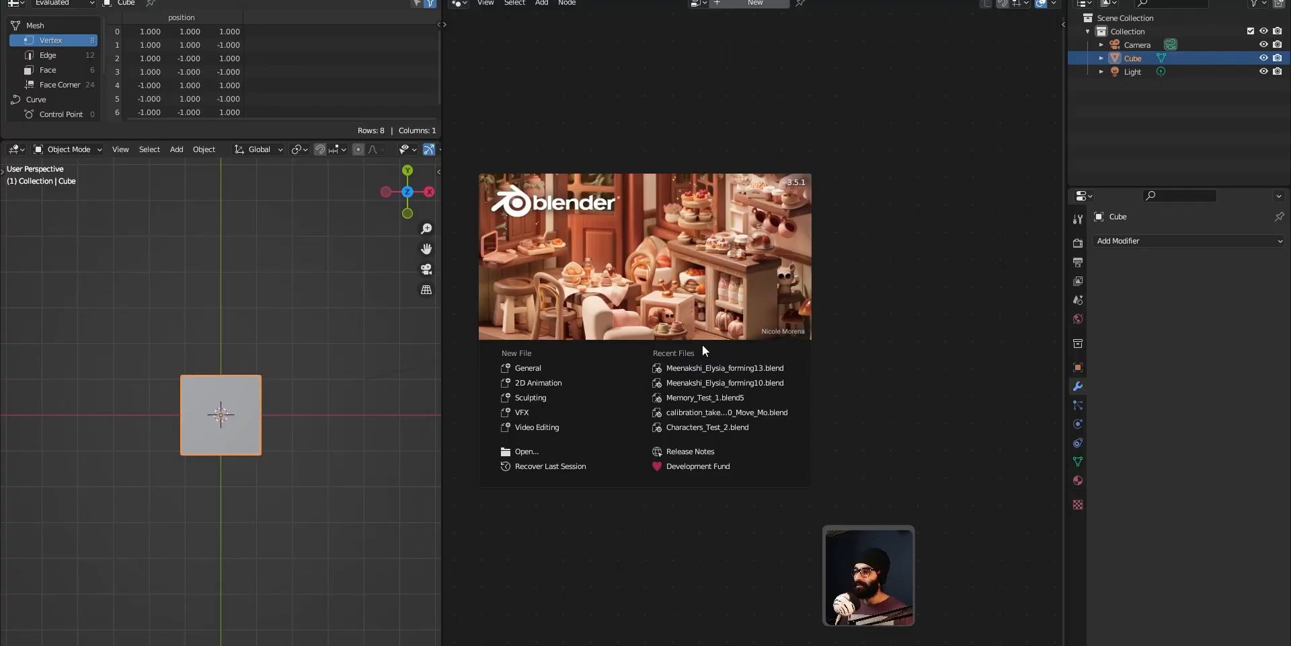
Step: Open the recent file Meenakshi_Elysia_forming13.blend and select all objects
left_click(736, 368)
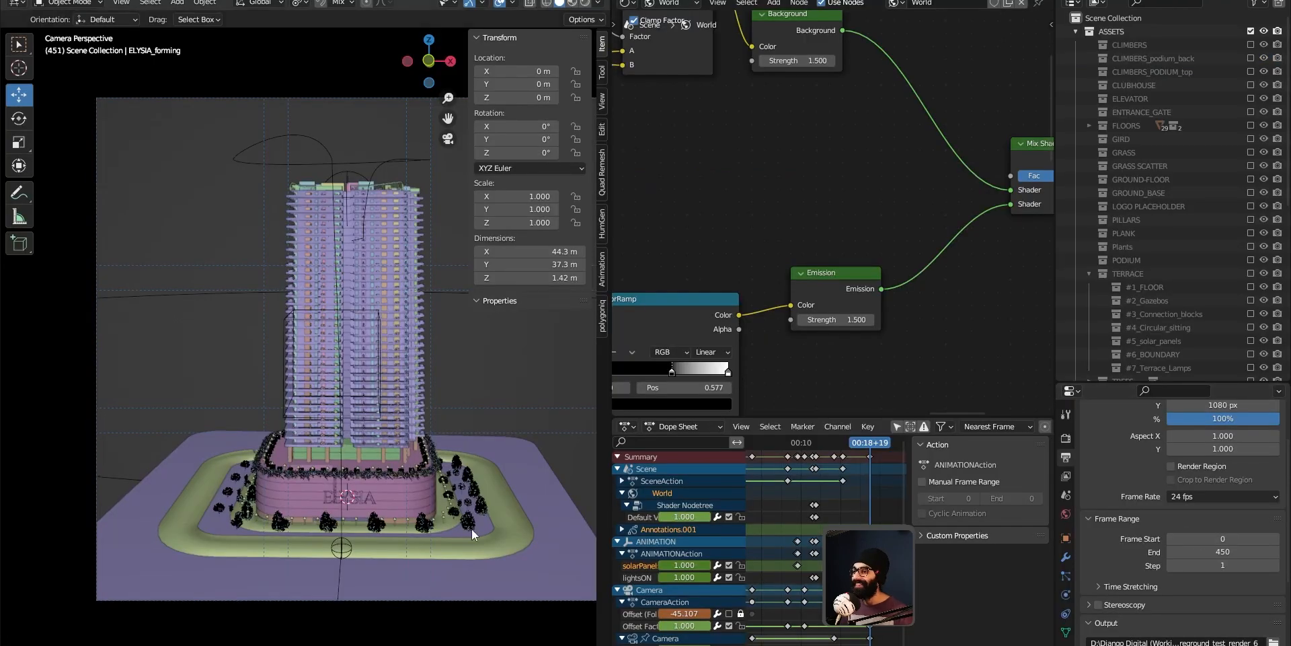
key("a")
scroll(1102, 601, "up", 2)
Step: Open the Modifier properties and toggle the geometry nodes PROXY option on and off again
left_click(1065, 557)
scroll(1128, 503, "up", 1)
left_click(1167, 496)
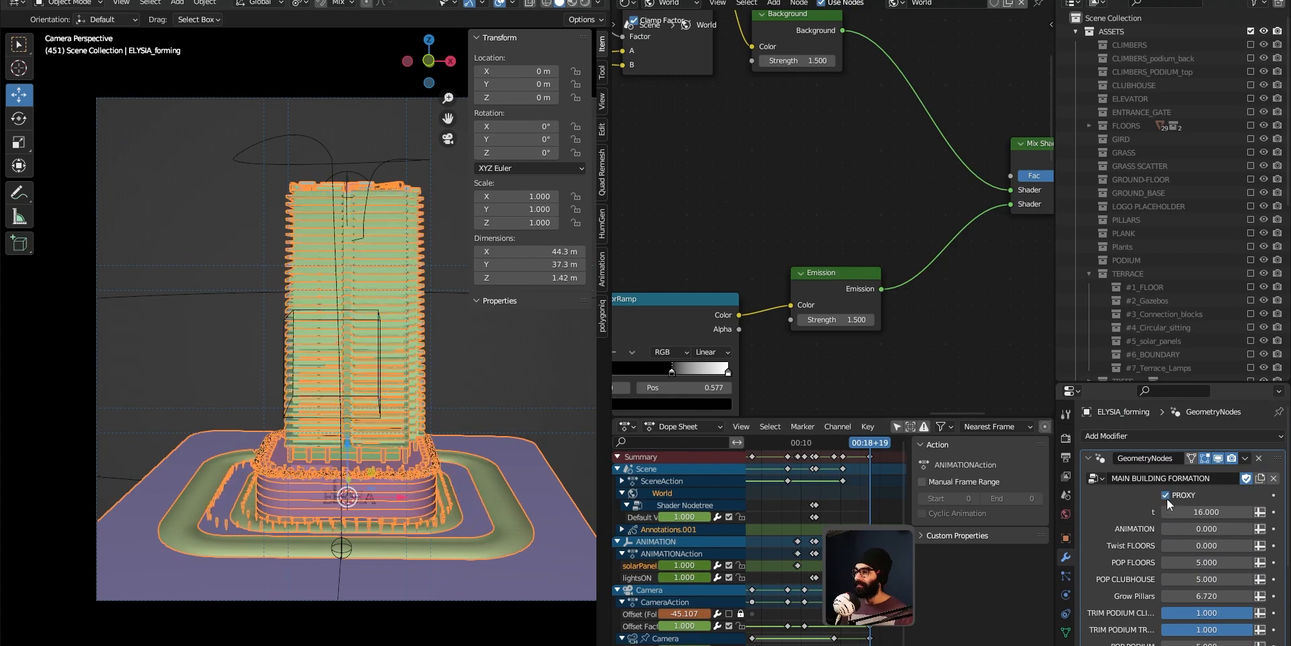
left_click(1166, 495)
Step: Deselect everything and zoom in to inspect the tower's balconies
middle_click_drag(503, 473, 385, 369)
key("alt+a")
scroll(385, 369, "up", 12)
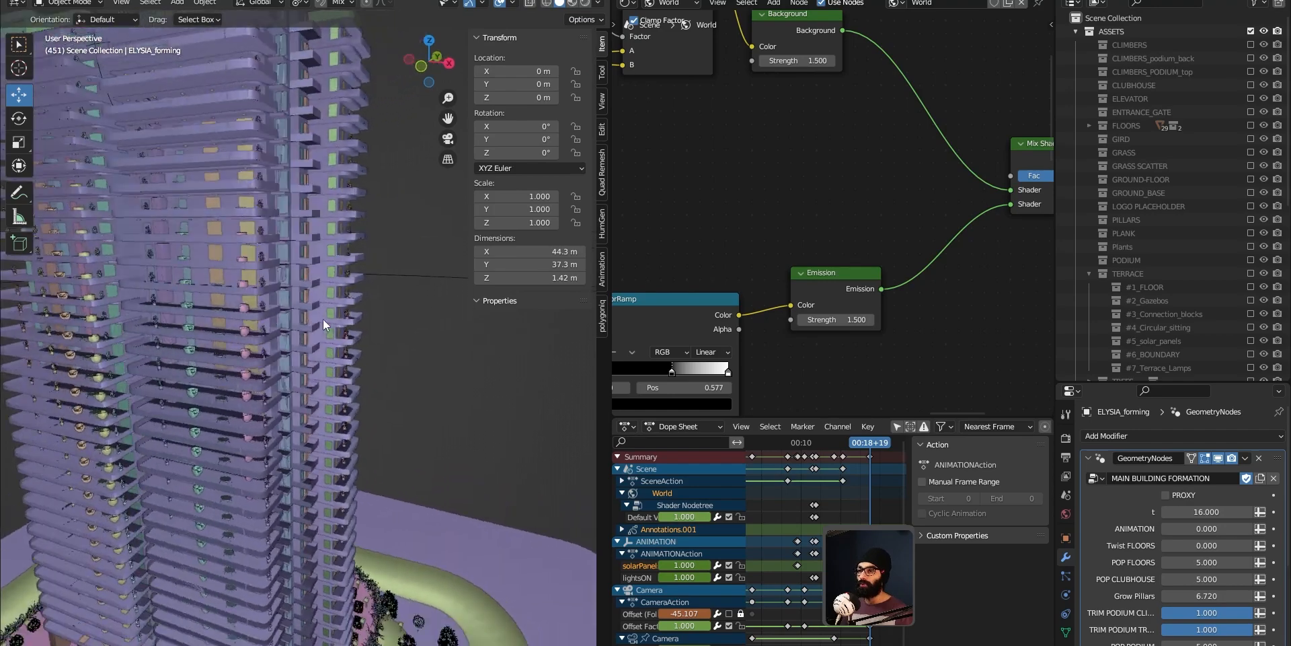
scroll(256, 327, "up", 3)
middle_click_drag(215, 331, 209, 442, "shift")
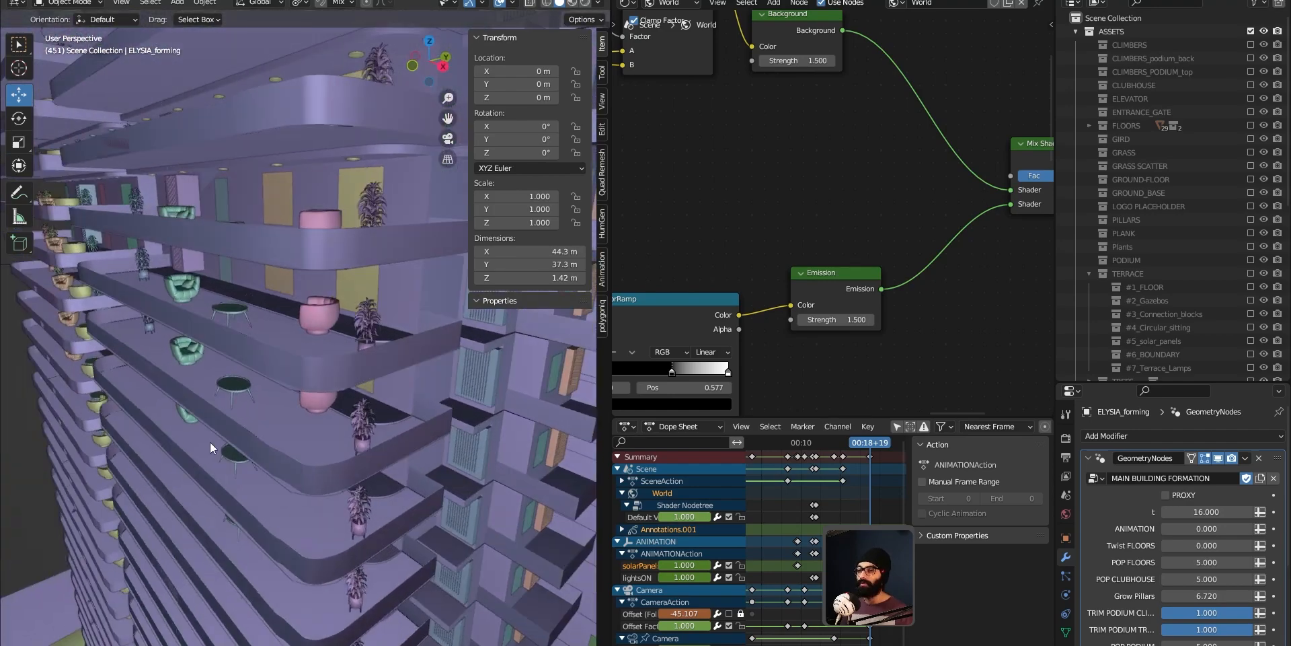
middle_click_drag(343, 442, 429, 358)
scroll(413, 279, "down", 5)
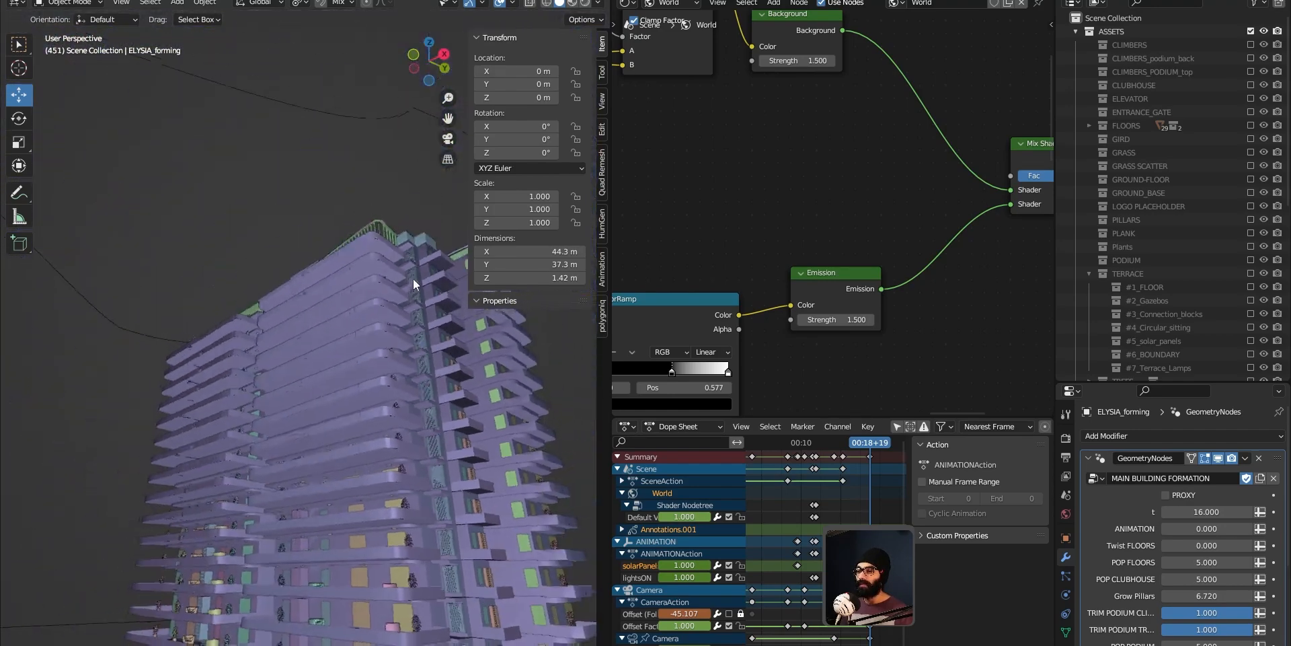
Step: Inspect the podium edge and the trees around the building close up
middle_click_drag(413, 278, 328, 132, "shift")
scroll(328, 133, "up", 3)
scroll(331, 472, "down", 6)
scroll(316, 429, "up", 9)
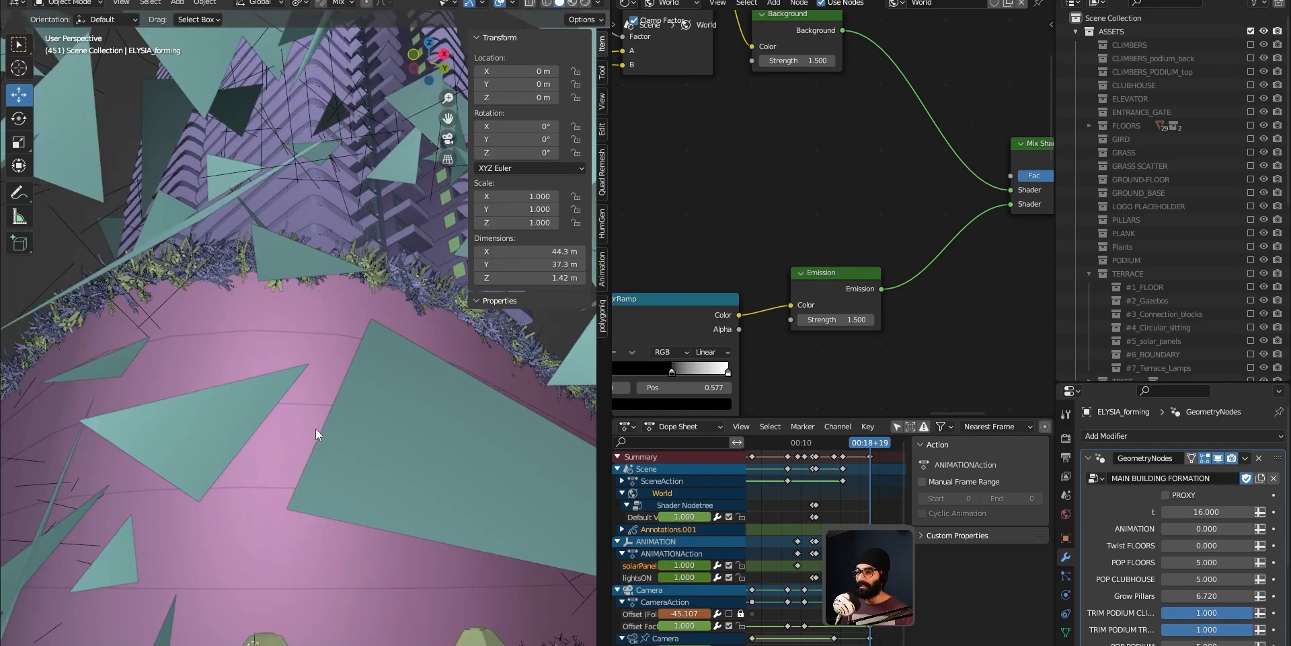
scroll(304, 401, "down", 3)
middle_click_drag(304, 401, 190, 290)
scroll(394, 515, "down", 3)
scroll(191, 290, "up", 3)
scroll(192, 296, "up", 5)
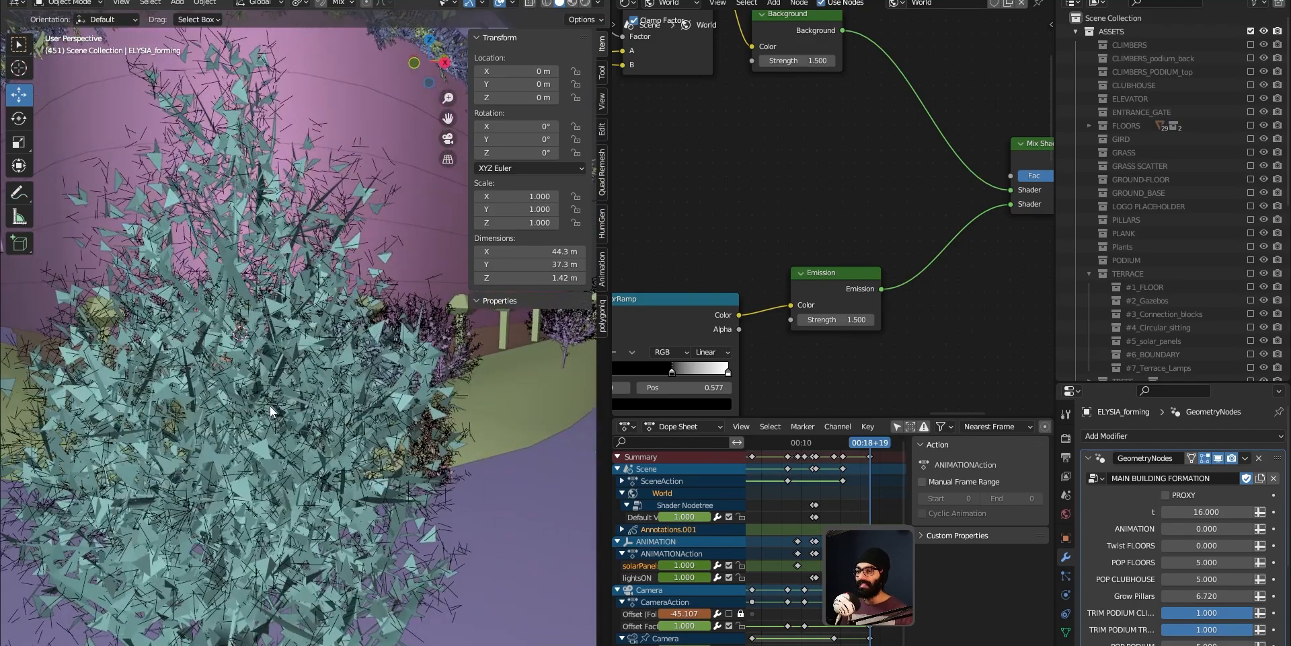
scroll(268, 420, "down", 6)
scroll(287, 231, "down", 3)
middle_click_drag(287, 231, 165, 284, "shift")
middle_click_drag(148, 367, 232, 396)
Step: Orbit back out to view the whole tower and its podium
key("z")
left_click(241, 454)
mouse_move(241, 454)
middle_mouse_down()
mouse_move(79, 468)
mouse_move(259, 401)
mouse_move(281, 293)
mouse_move(333, 442)
middle_mouse_up()
middle_click_drag(341, 310, 325, 408)
middle_click_drag(331, 333, 268, 454)
scroll(276, 474, "up", 5)
scroll(269, 456, "down", 8)
mouse_move(291, 350)
middle_mouse_down("shift")
mouse_move(304, 409)
mouse_move(325, 322)
mouse_move(280, 389)
mouse_move(302, 426)
mouse_move(195, 383)
middle_mouse_up("shift")
key("z")
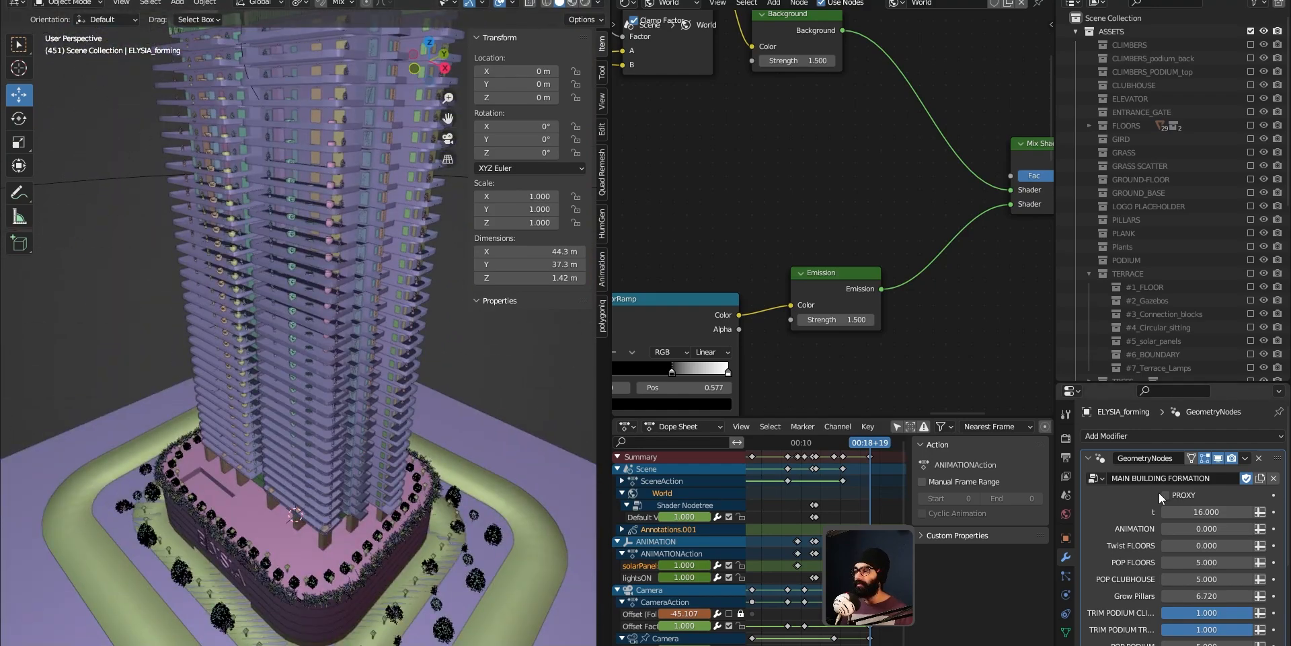
Step: Toggle the PROXY option several times to compare proxy and full geometry around the podium
left_click(1166, 495)
left_click(1166, 495)
middle_click_drag(343, 593, 375, 531)
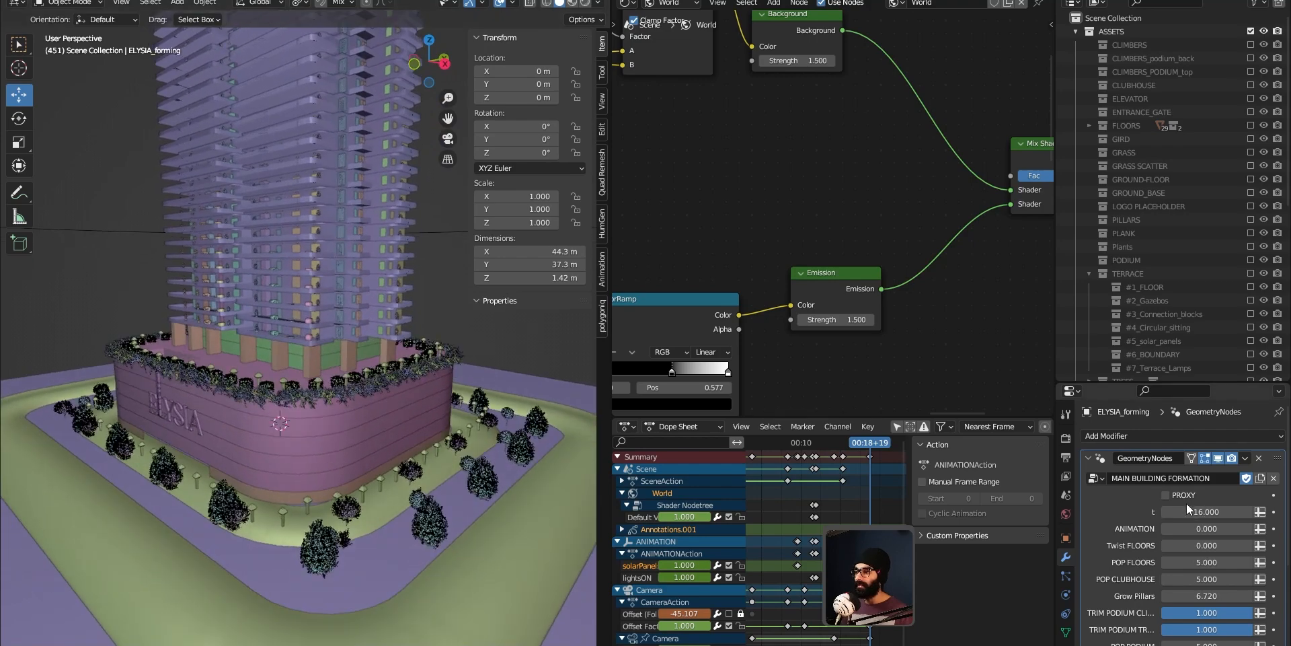
left_click(1166, 495)
left_click(1169, 495)
left_click(1169, 495)
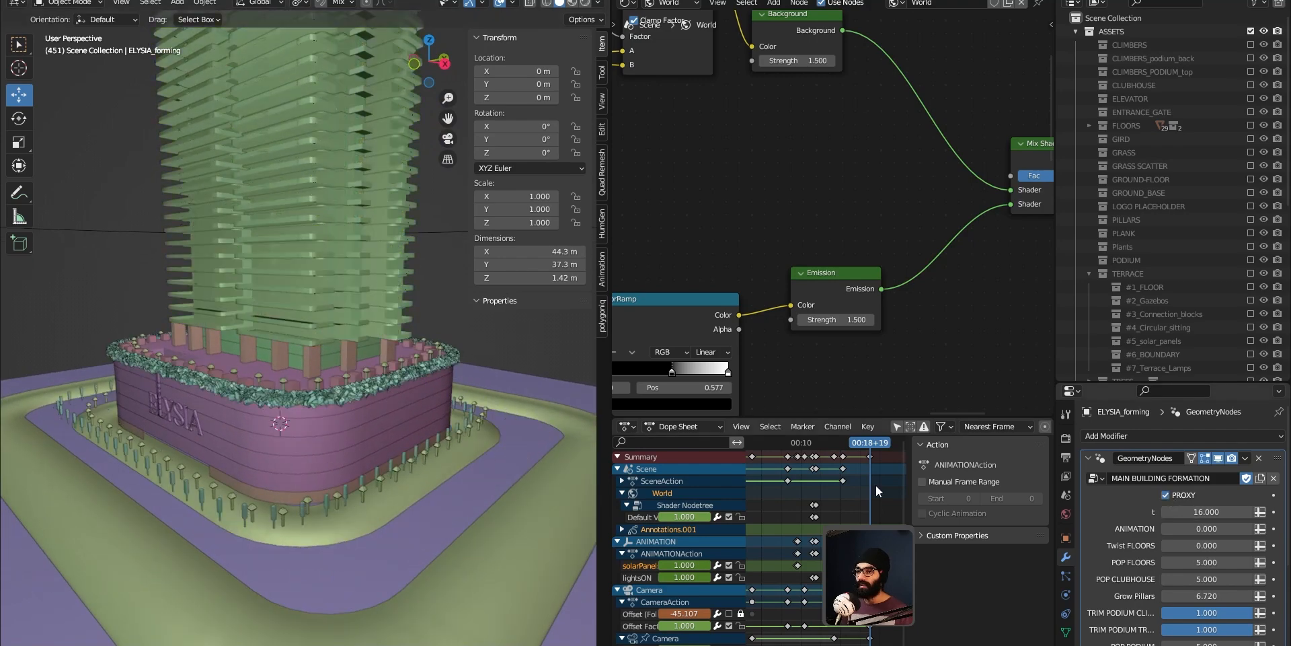
Step: Zoom into the podium planting and toggle the PROXY option repeatedly there
scroll(357, 465, "up", 4)
middle_click_drag(261, 576, 287, 597)
scroll(283, 457, "up", 3)
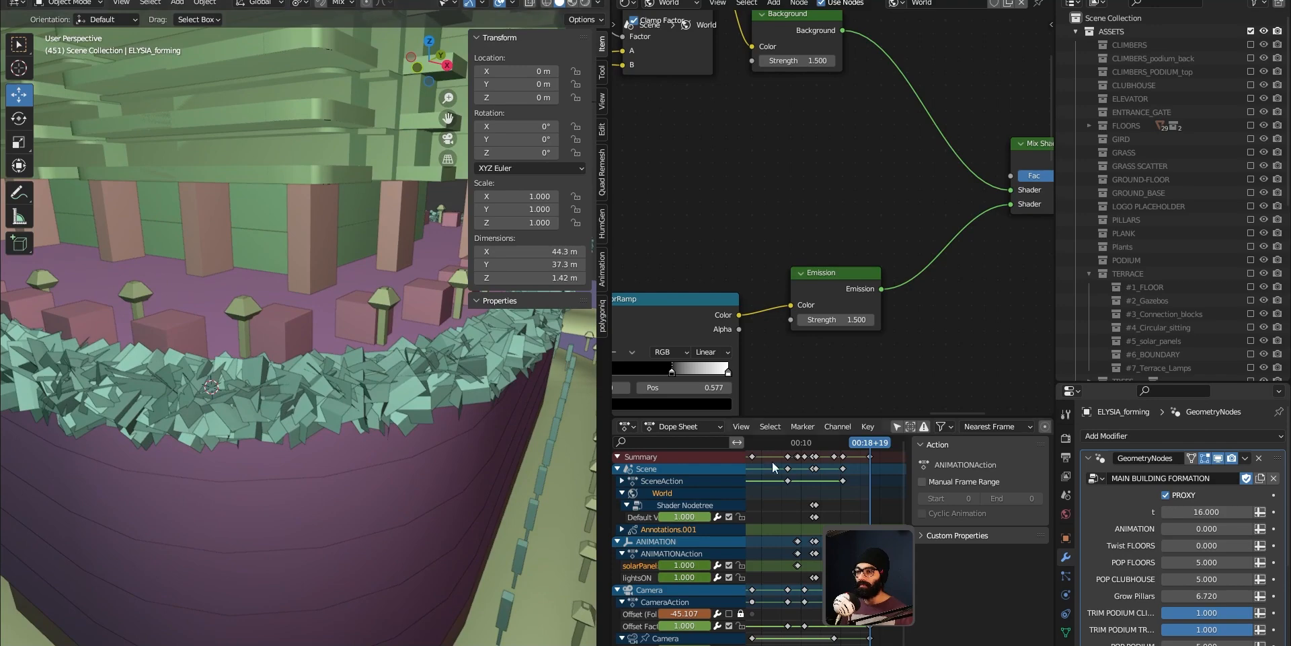
left_click(1165, 497)
left_click(1166, 496)
left_click(1166, 496)
left_click(1165, 497)
middle_click_drag(364, 346, 356, 380)
left_click(1166, 495)
left_click(1166, 495)
left_click(1166, 495)
left_click(1165, 494)
left_click(1165, 496)
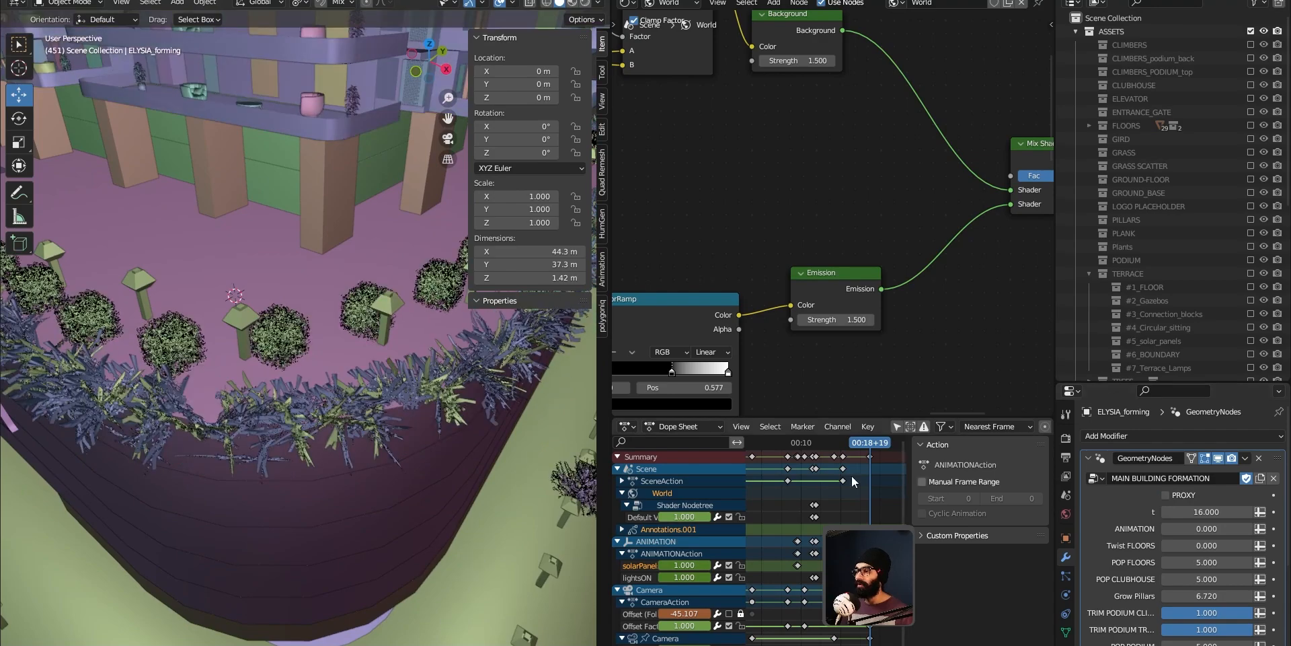
Step: Orbit up the tower's facade and select the building object
scroll(400, 285, "down", 5)
middle_click_drag(343, 403, 305, 543, "shift")
scroll(312, 435, "up", 2)
middle_click_drag(312, 433, 299, 599, "shift")
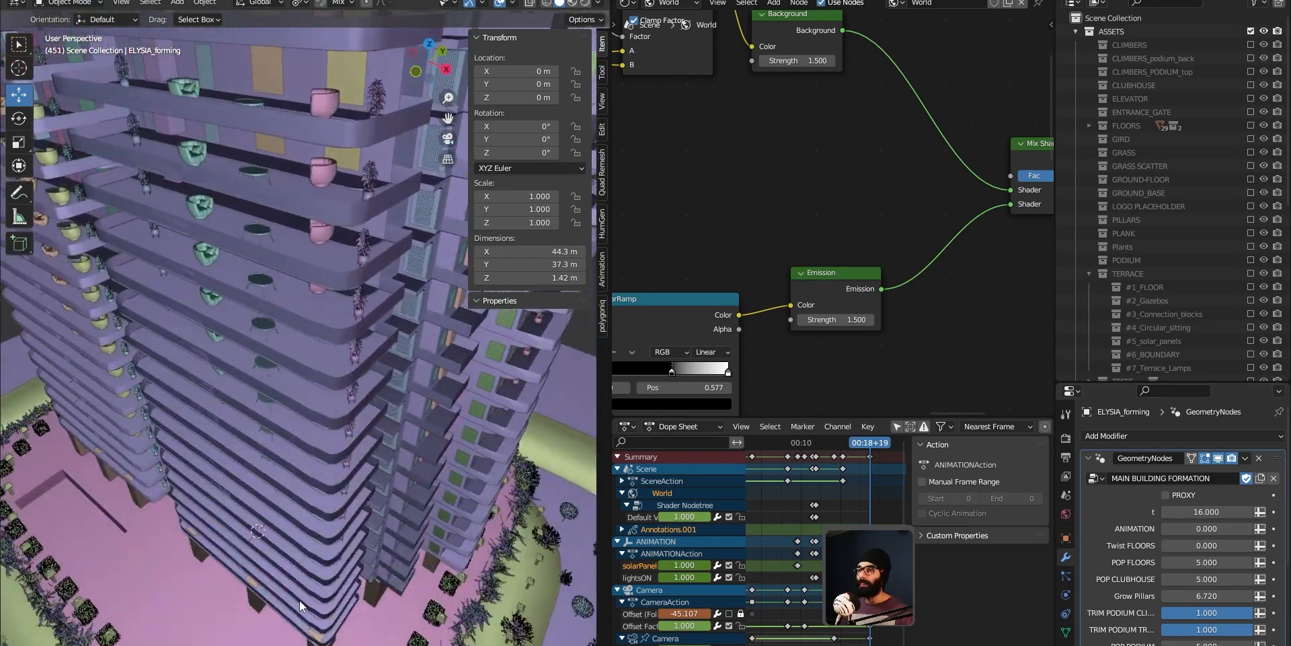
middle_click_drag(316, 495, 336, 413)
scroll(321, 519, "up", 3)
left_click(321, 519)
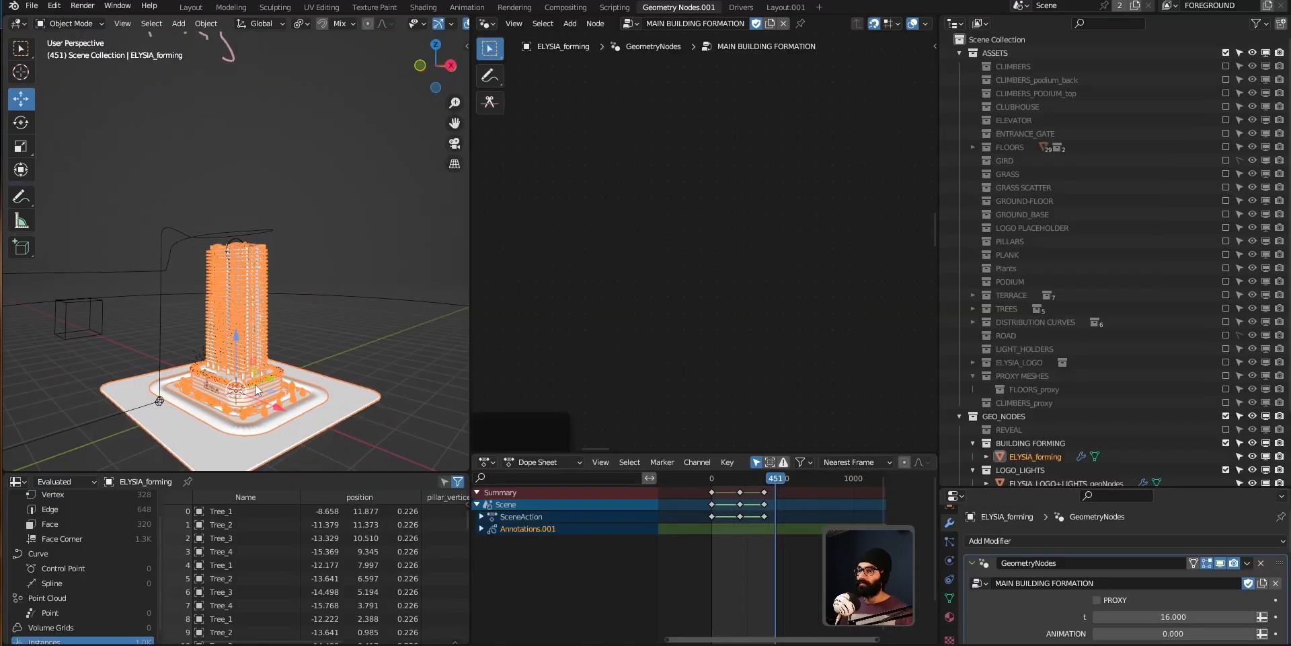
middle_click_drag(259, 390, 254, 330)
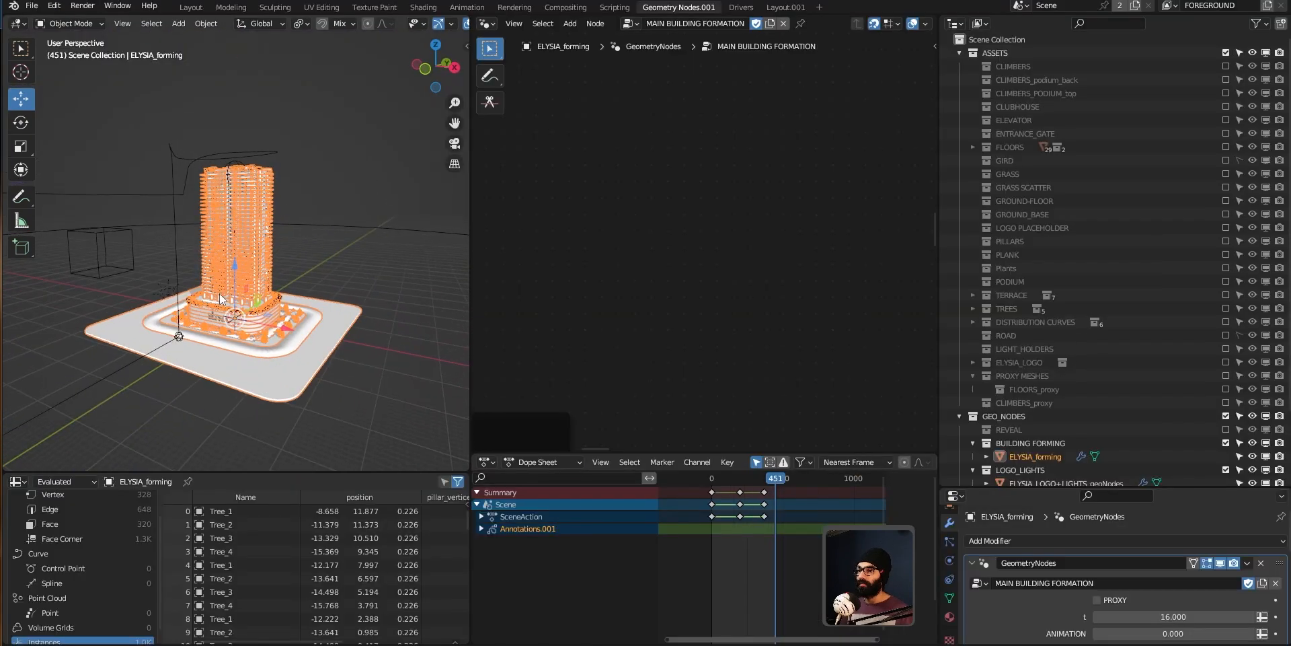
Step: Switch the viewport shading to MatCap lighting with Random object colors
scroll(414, 26, "down", 4)
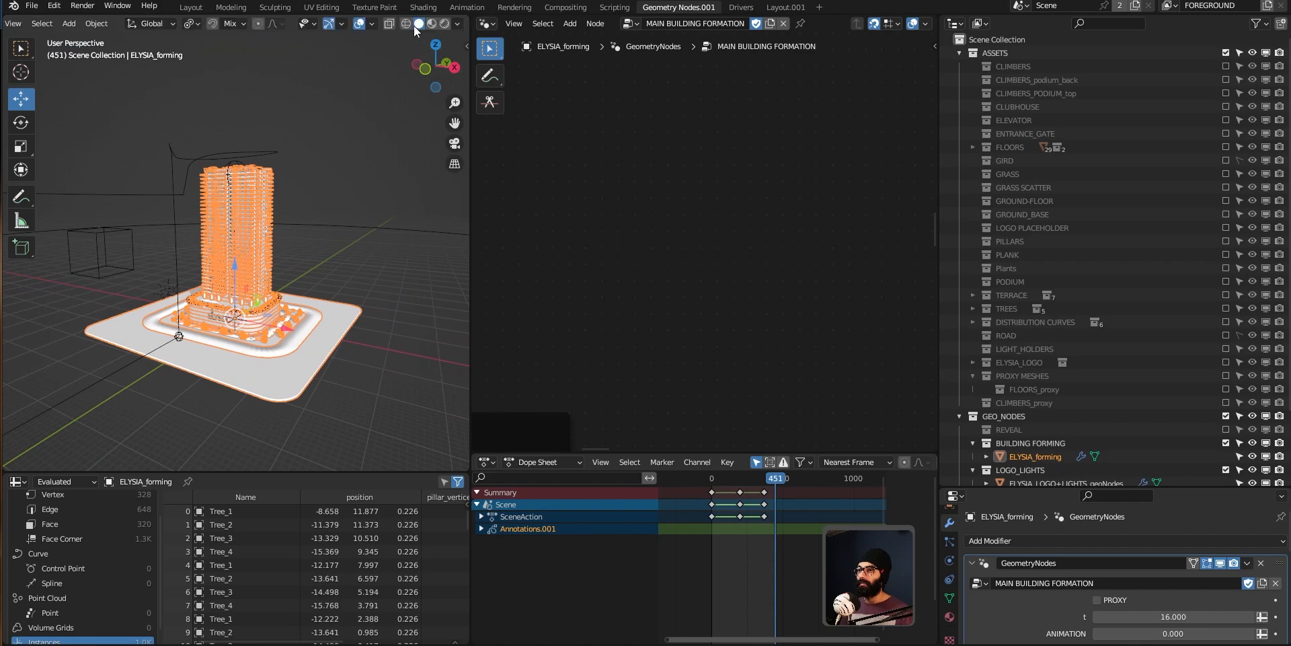
left_click(459, 25)
left_click(446, 89)
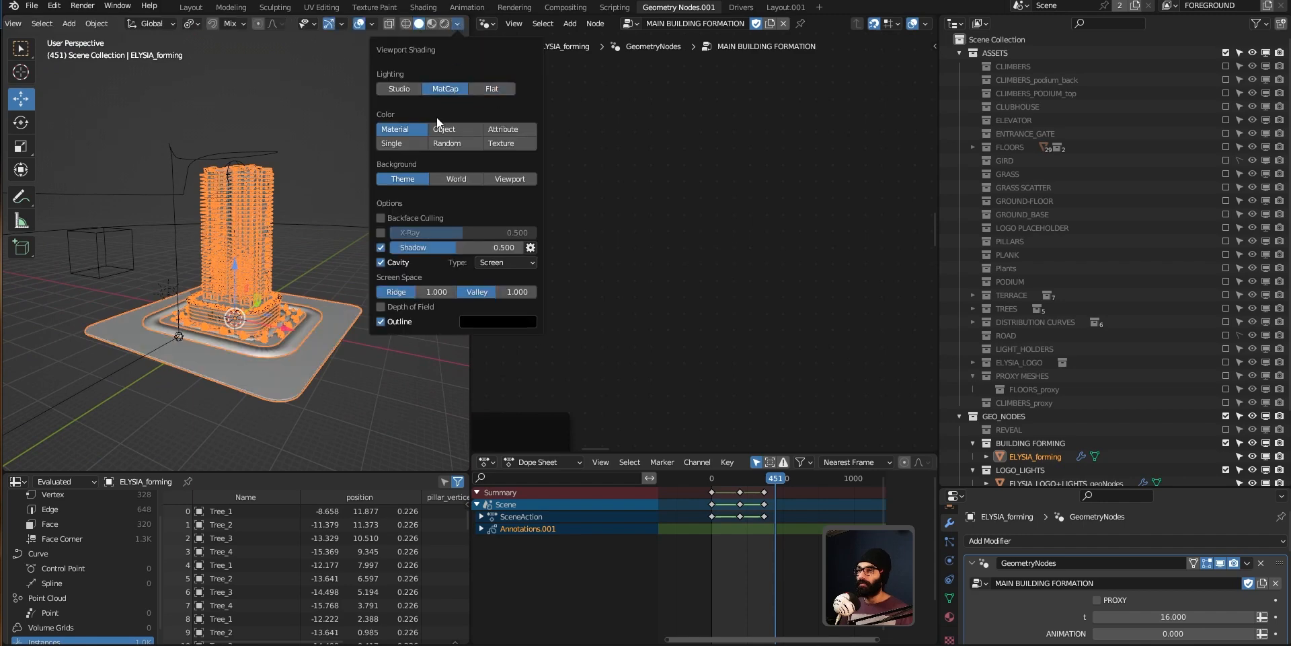
left_click(459, 191)
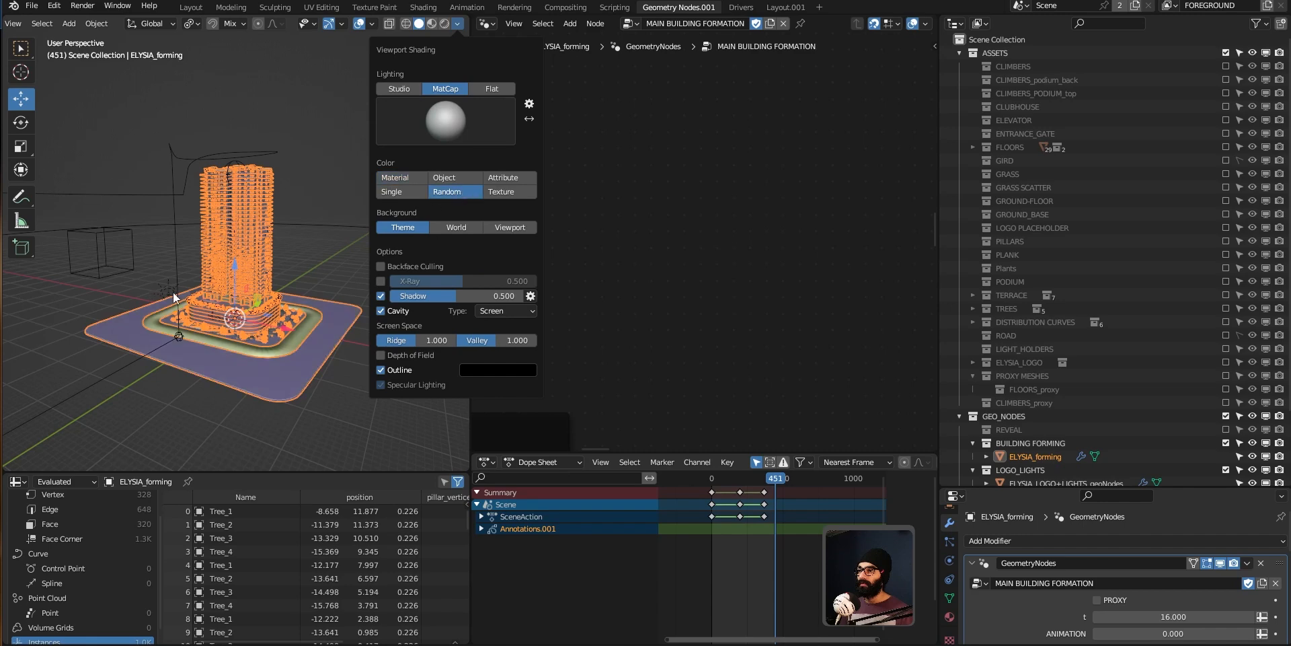
middle_click_drag(227, 308, 276, 310)
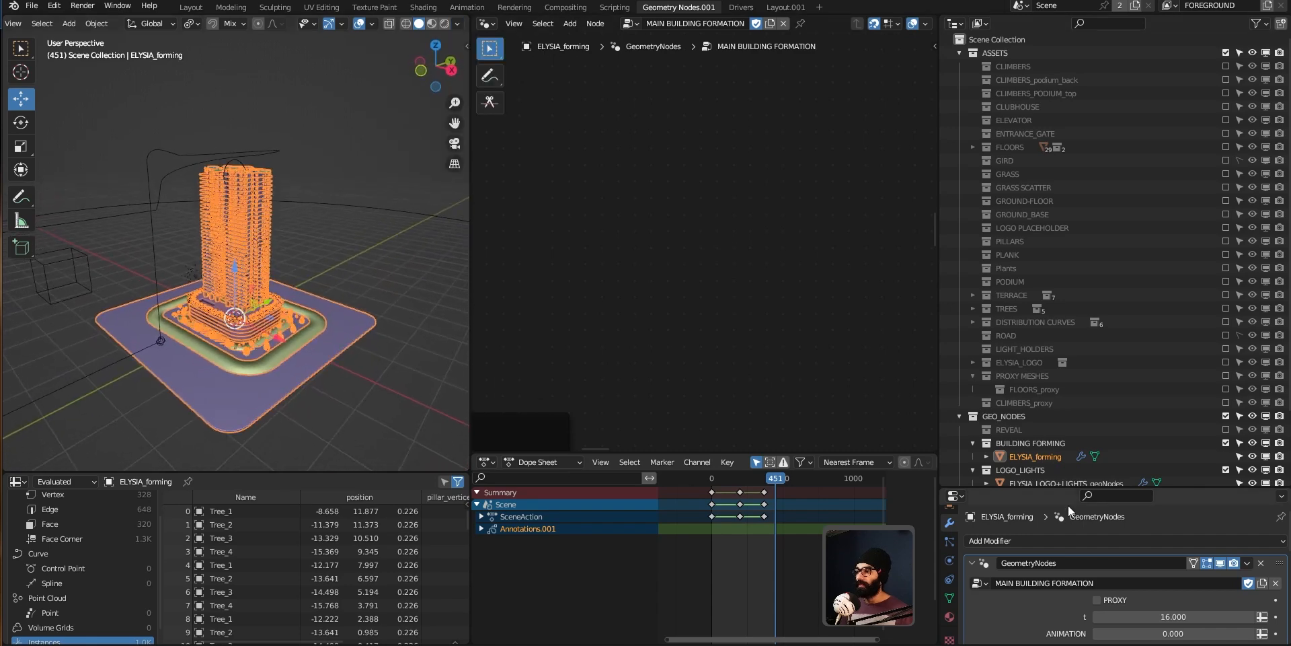
Step: Enlarge the modifier properties panel and toggle the PROXY option on and off to compare
left_click_drag(1069, 487, 1076, 414)
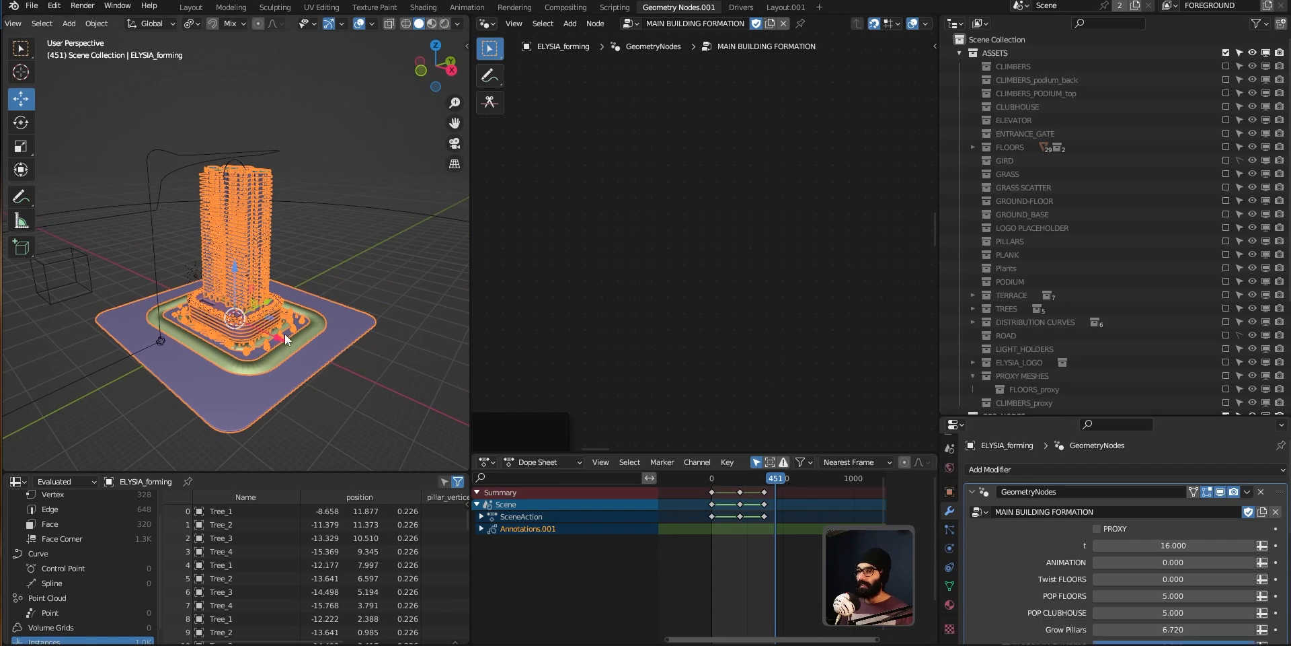
left_click(1098, 529)
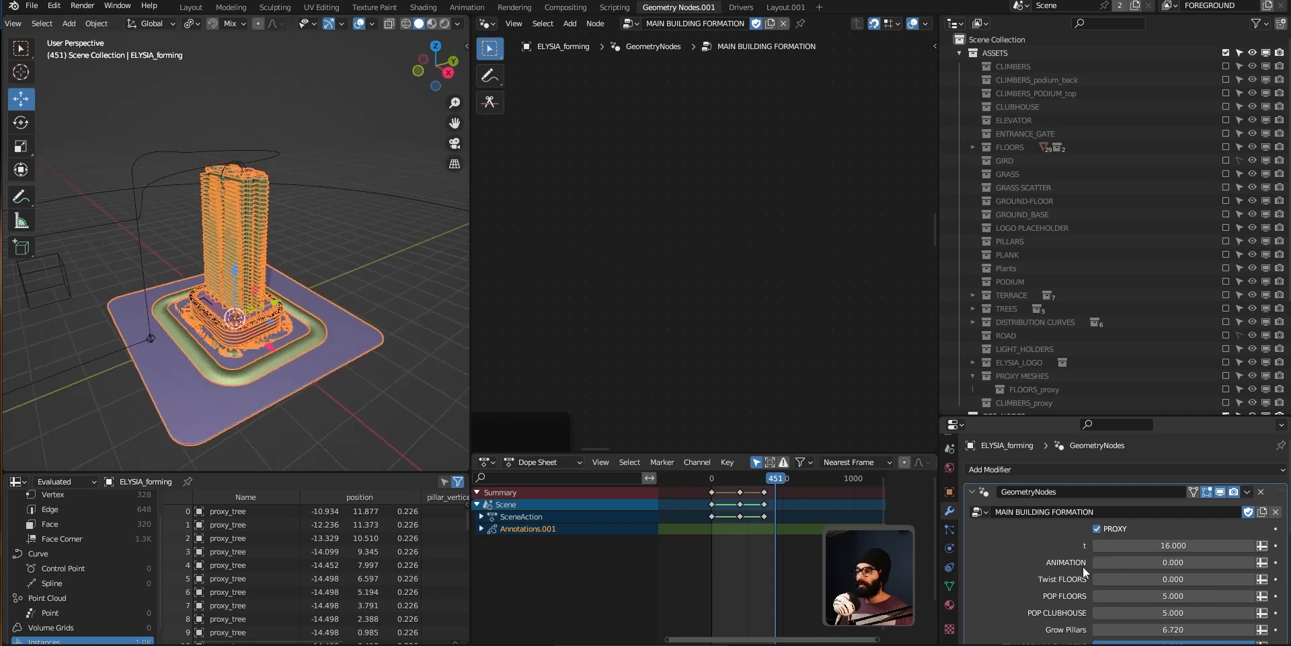
left_click(1096, 531)
middle_click_drag(226, 287, 478, 264)
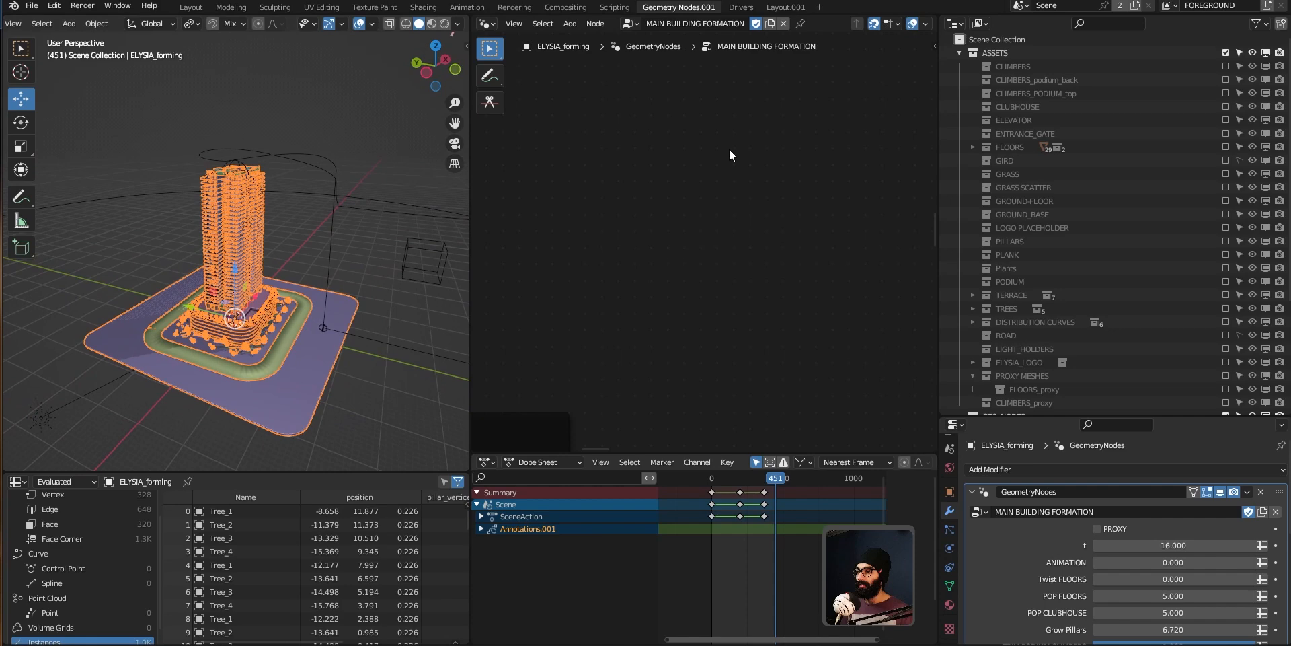
Step: Frame the whole node tree in the node editor and enable the PROXY option
key("Home")
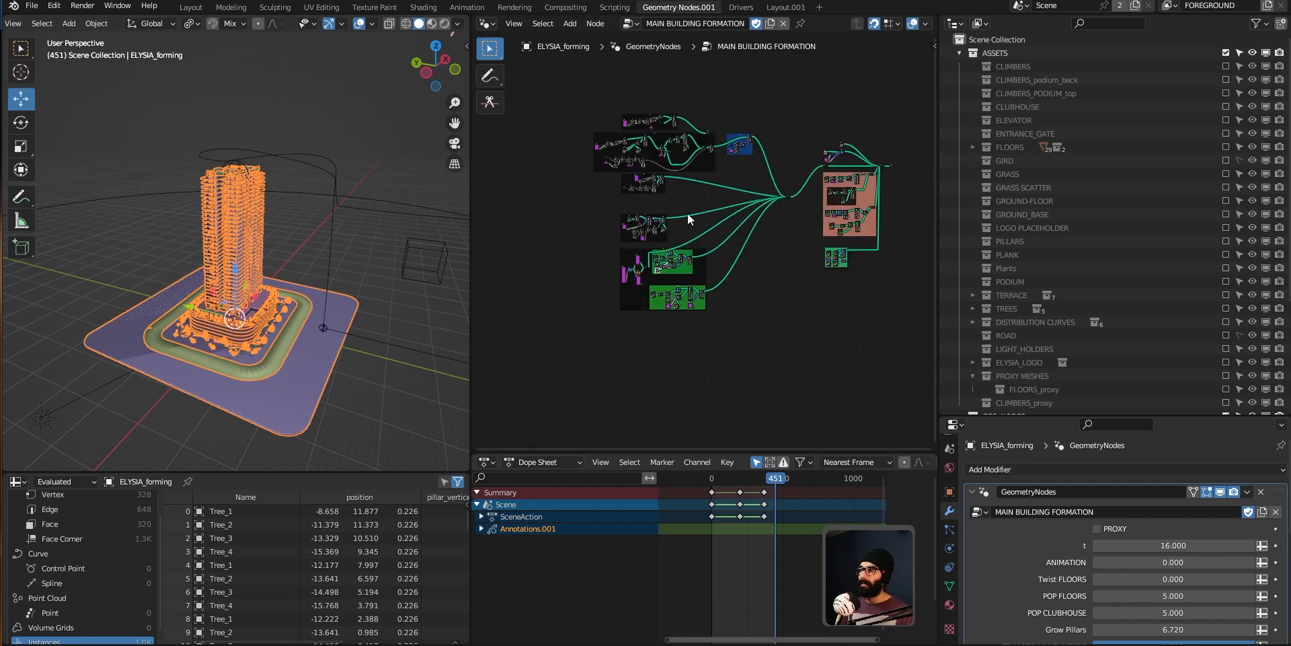
left_click(1098, 529)
Step: Inspect the tower's proxy geometry from several angles, including the front view
middle_click_drag(289, 301, 357, 303)
scroll(204, 239, "up", 6)
mouse_move(260, 289)
middle_mouse_down()
mouse_move(345, 332)
mouse_move(254, 297)
mouse_move(281, 243)
mouse_move(250, 308)
mouse_move(259, 292)
middle_mouse_up()
scroll(248, 230, "down", 4)
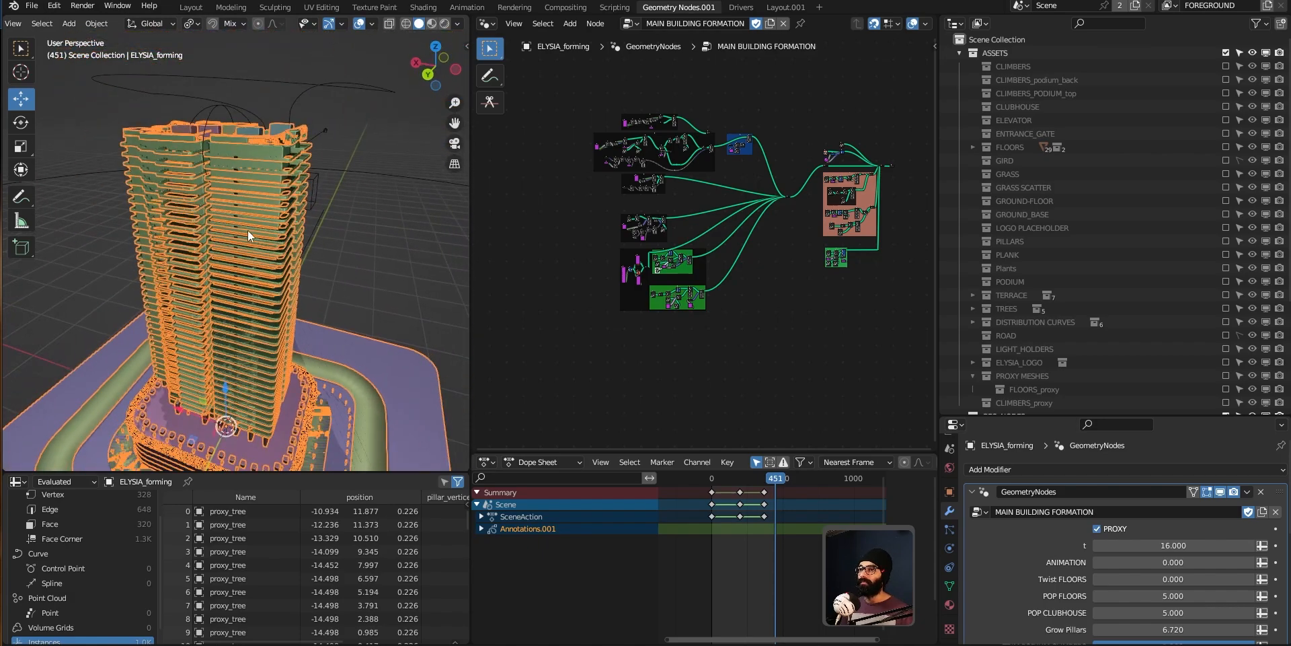
middle_click_drag(248, 230, 293, 237)
key("KP_1")
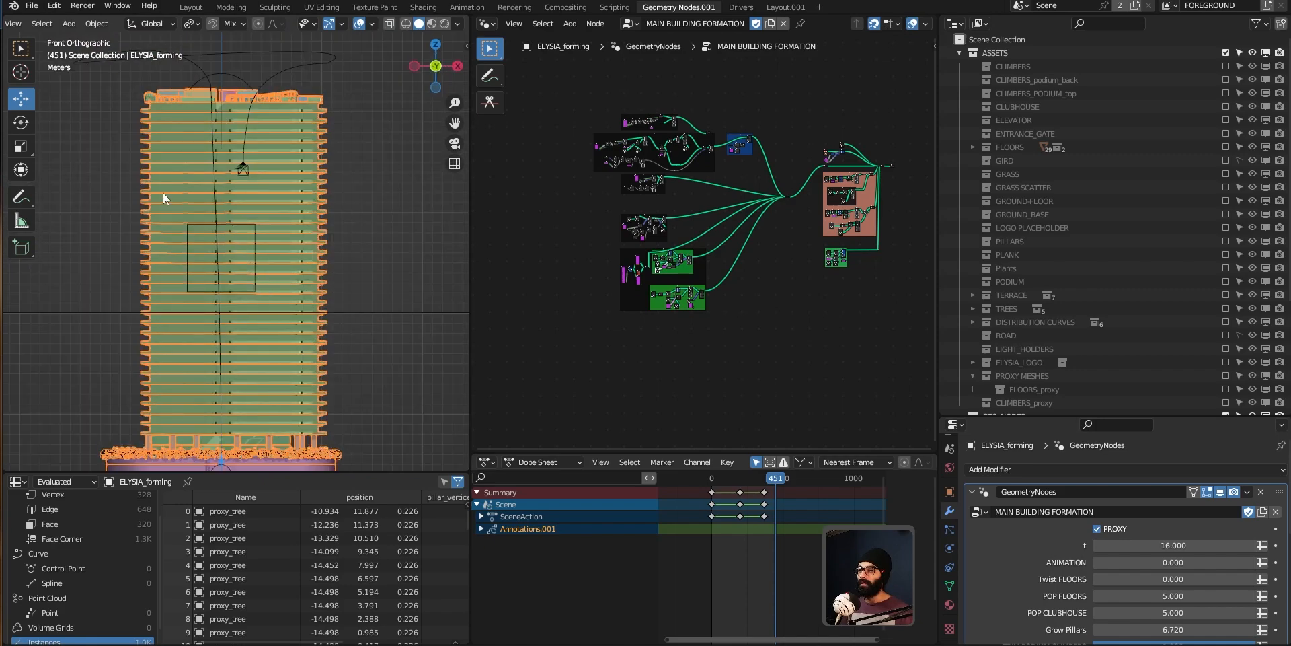
middle_click_drag(330, 281, 273, 297)
middle_click_drag(371, 285, 369, 341)
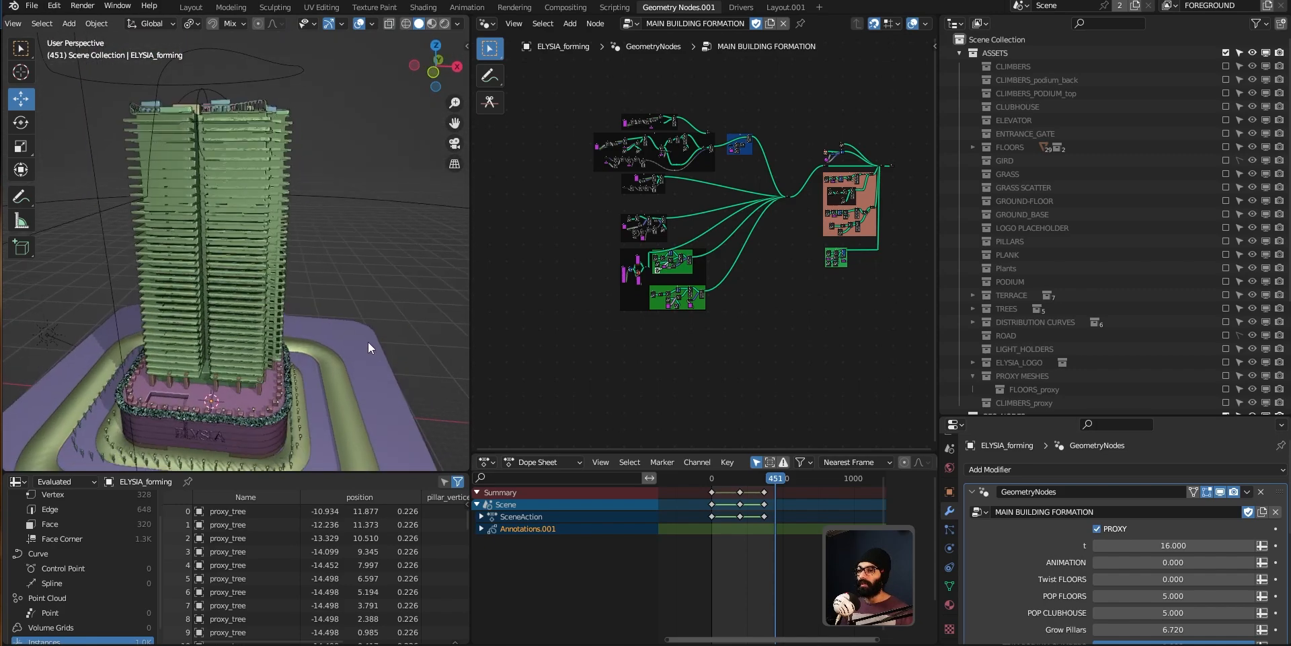
Step: Browse the node tree's PILLARS and CLUBHOUSE FLOORS frames
scroll(245, 272, "up", 2)
middle_click_drag(673, 236, 684, 249)
scroll(683, 248, "up", 10)
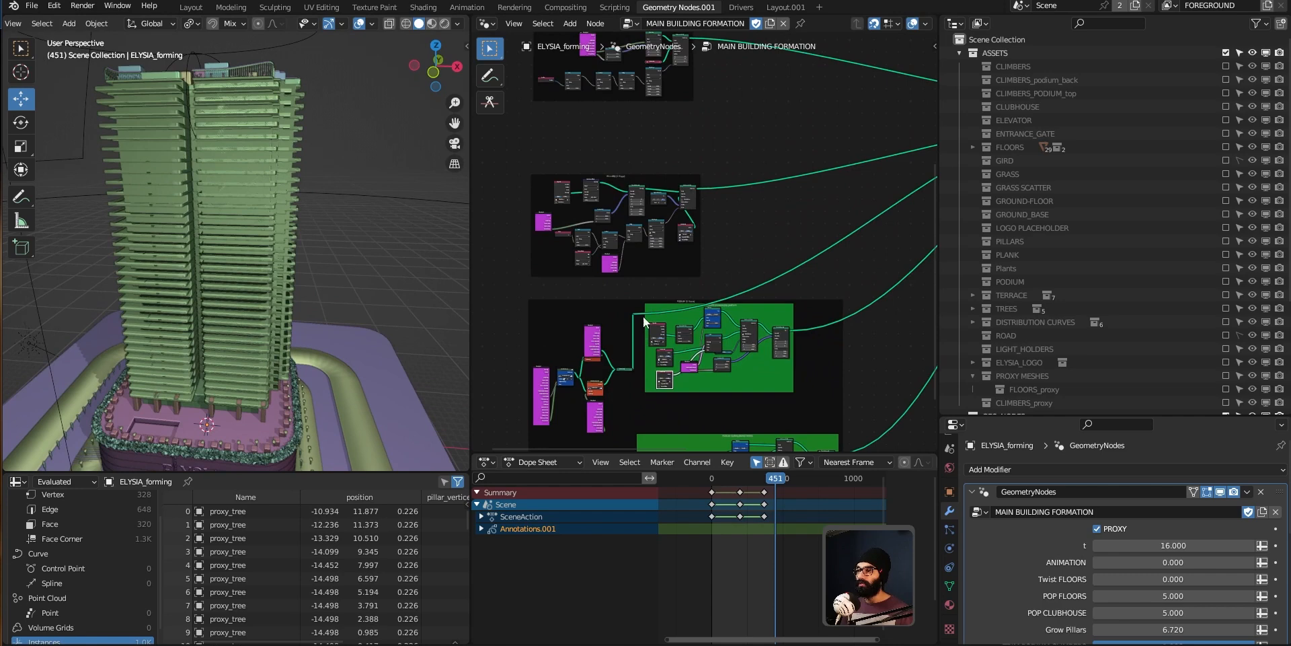
middle_click_drag(605, 112, 765, 347)
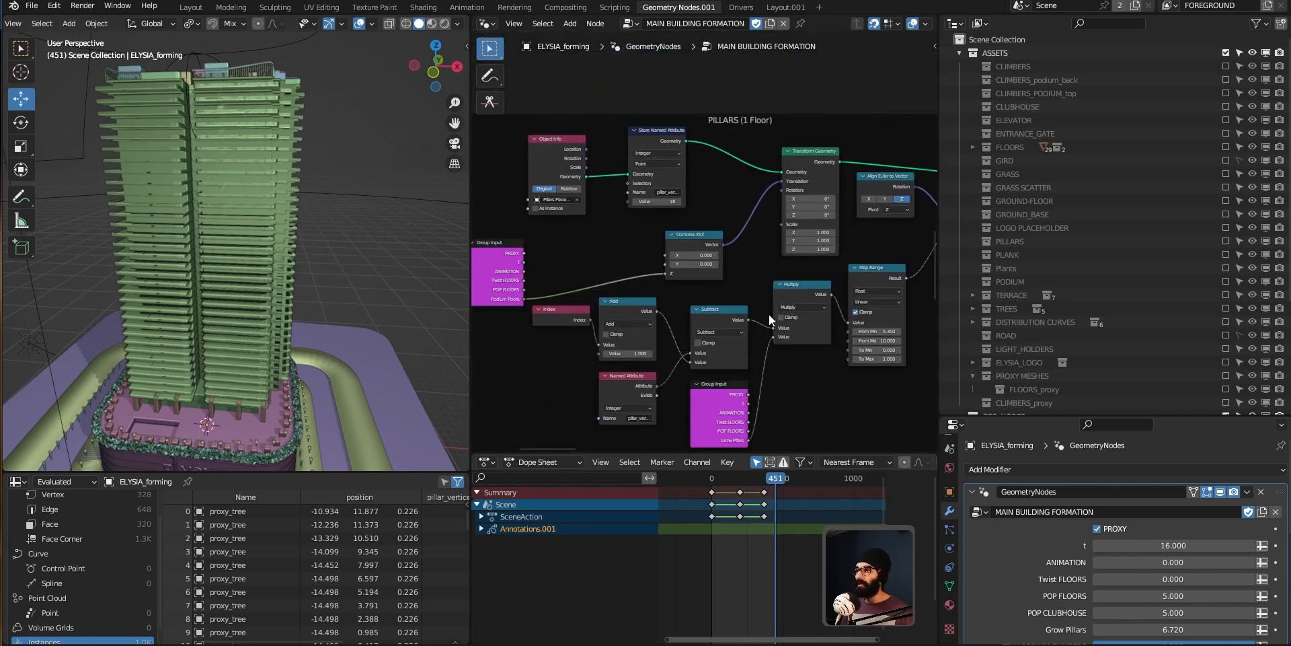
scroll(758, 210, "down", 1)
middle_click_drag(758, 208, 711, 421)
middle_click_drag(667, 68, 682, 346)
scroll(707, 220, "up", 3)
Step: Enlarge the node editor area and maximize it over the BUILDING FLOORS frame
left_click_drag(939, 270, 1180, 293)
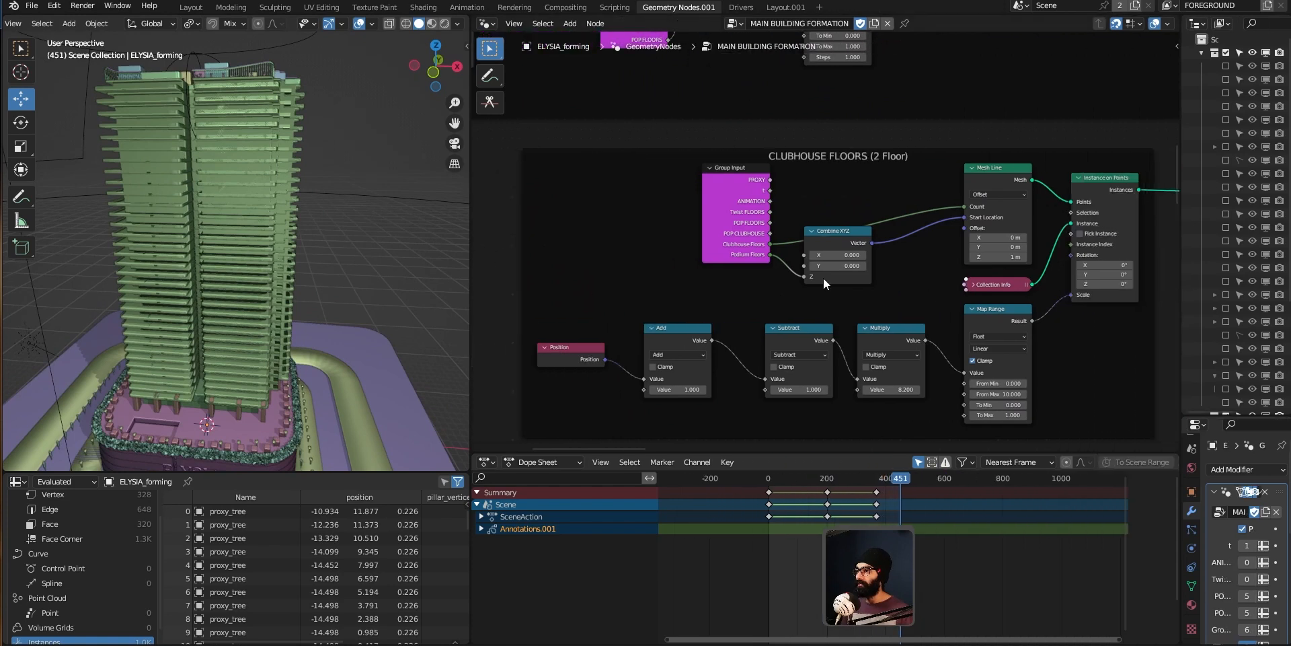
scroll(823, 284, "down", 2)
left_click_drag(872, 452, 871, 581)
scroll(820, 270, "down", 1)
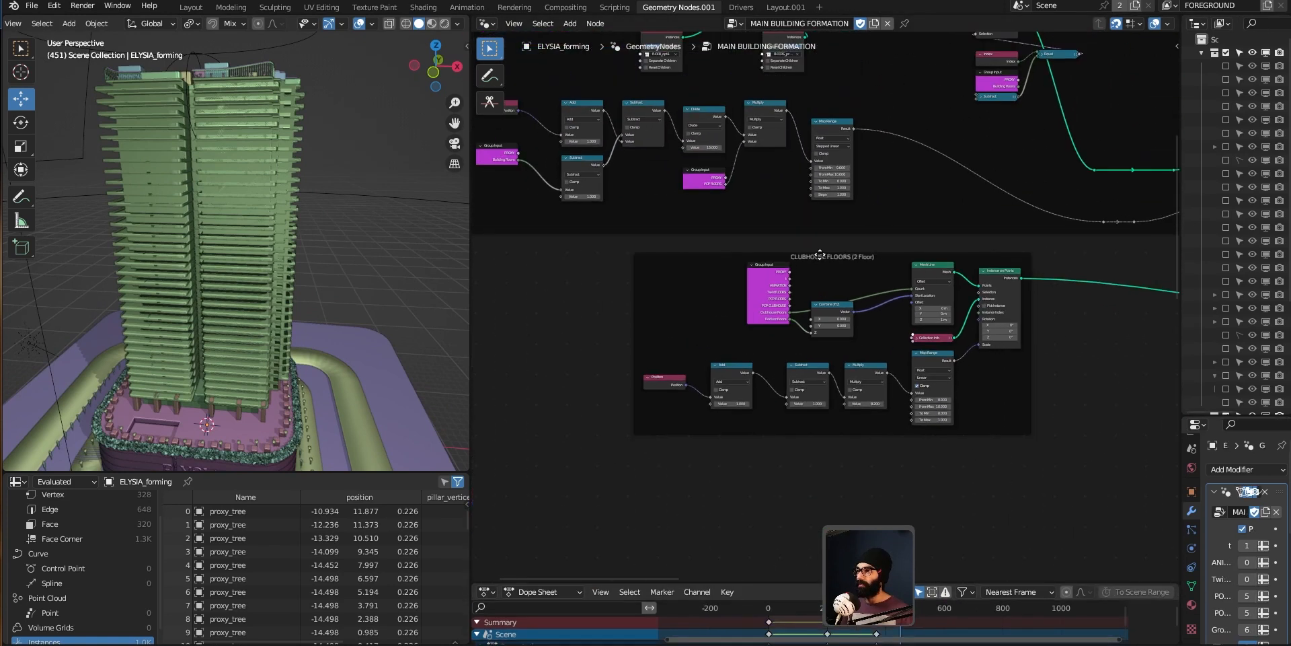
middle_click_drag(820, 265, 796, 461)
middle_click_drag(906, 131, 925, 212)
scroll(886, 166, "up", 2)
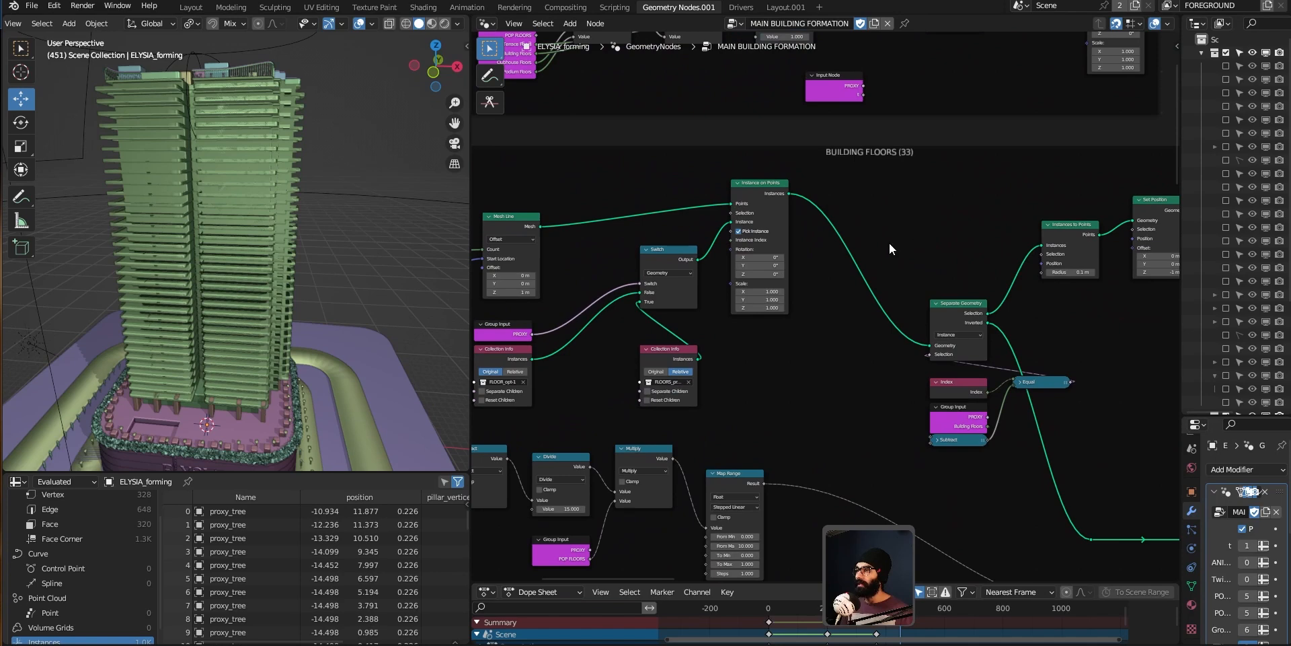
key("ctrl+space")
Step: Examine the BUILDING FLOORS frame's Mesh Line, Switch and Collection Info nodes
scroll(671, 243, "down", 1)
left_click(639, 198)
left_click_drag(640, 201, 645, 202)
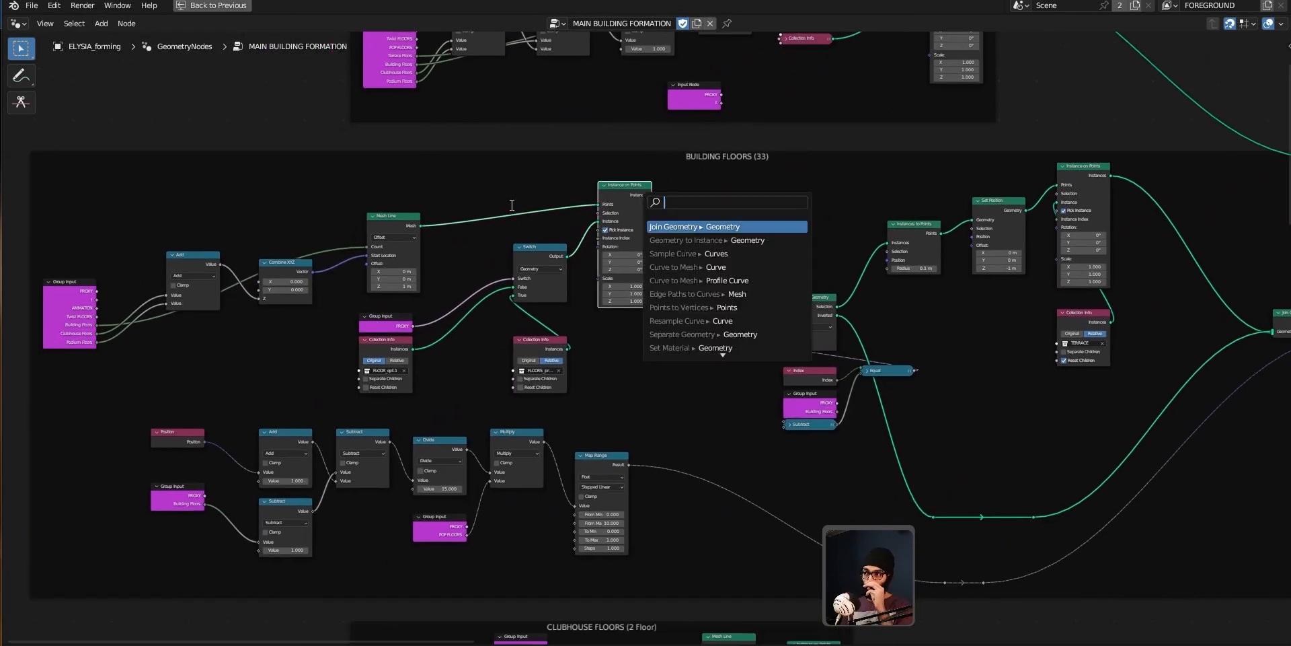
left_click_drag(405, 223, 403, 207)
middle_click_drag(128, 344, 120, 402, "ctrl")
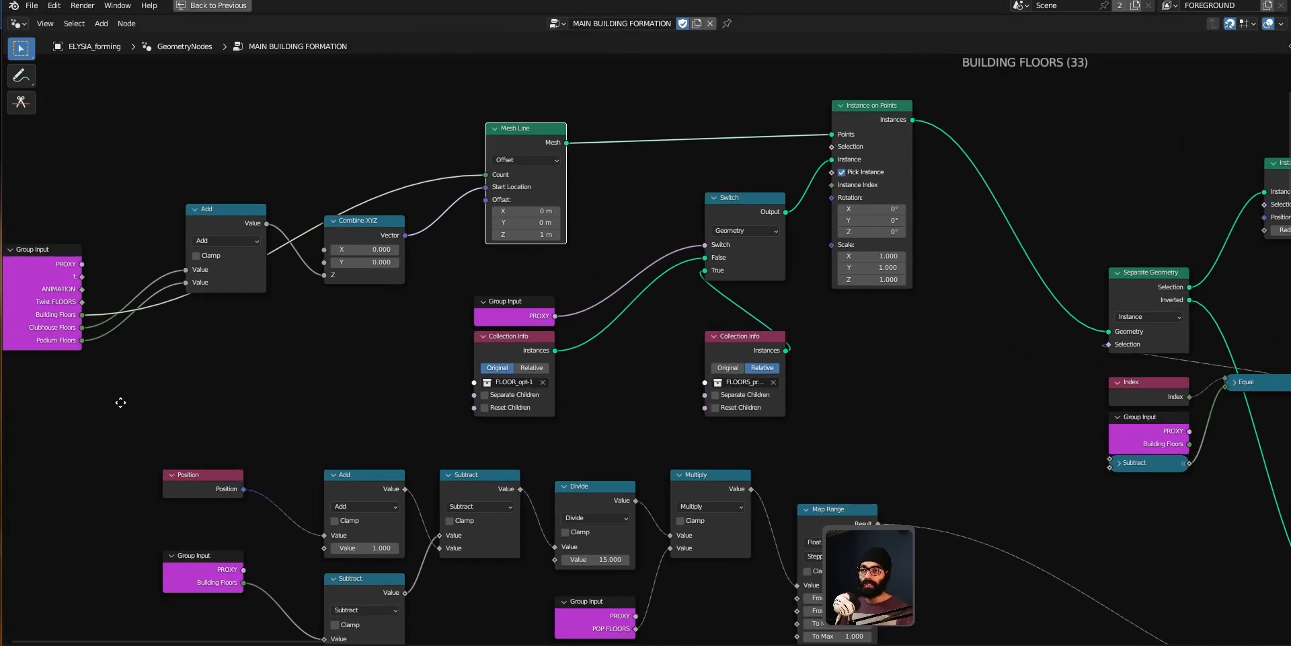
middle_click_drag(489, 285, 464, 264)
middle_click_drag(744, 307, 740, 296, "ctrl")
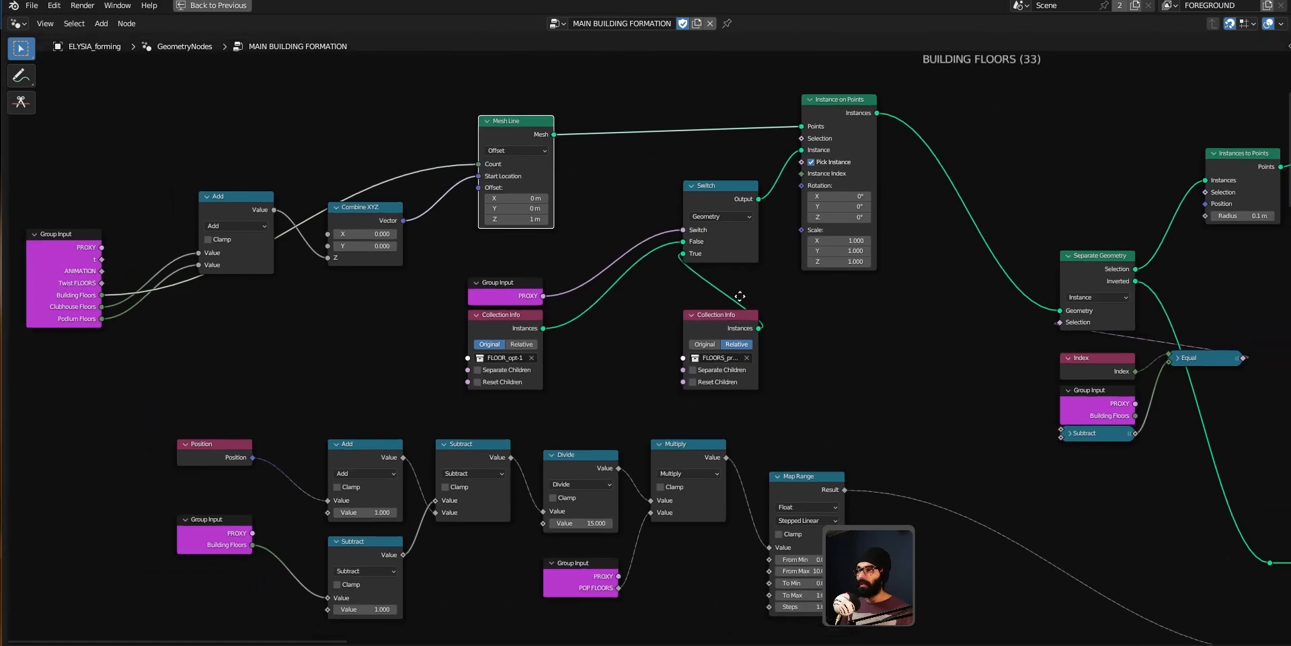
Step: Follow the BUILDING FLOORS node chain through Separate Geometry to the terrace nodes and restore the layout
middle_click_drag(828, 308, 599, 316, "shift")
middle_click_drag(714, 356, 713, 334, "shift")
middle_click_drag(790, 342, 477, 372)
middle_click_drag(831, 374, 723, 327)
middle_click_drag(811, 337, 750, 337)
left_click_drag(1023, 281, 958, 252)
key("ctrl+space")
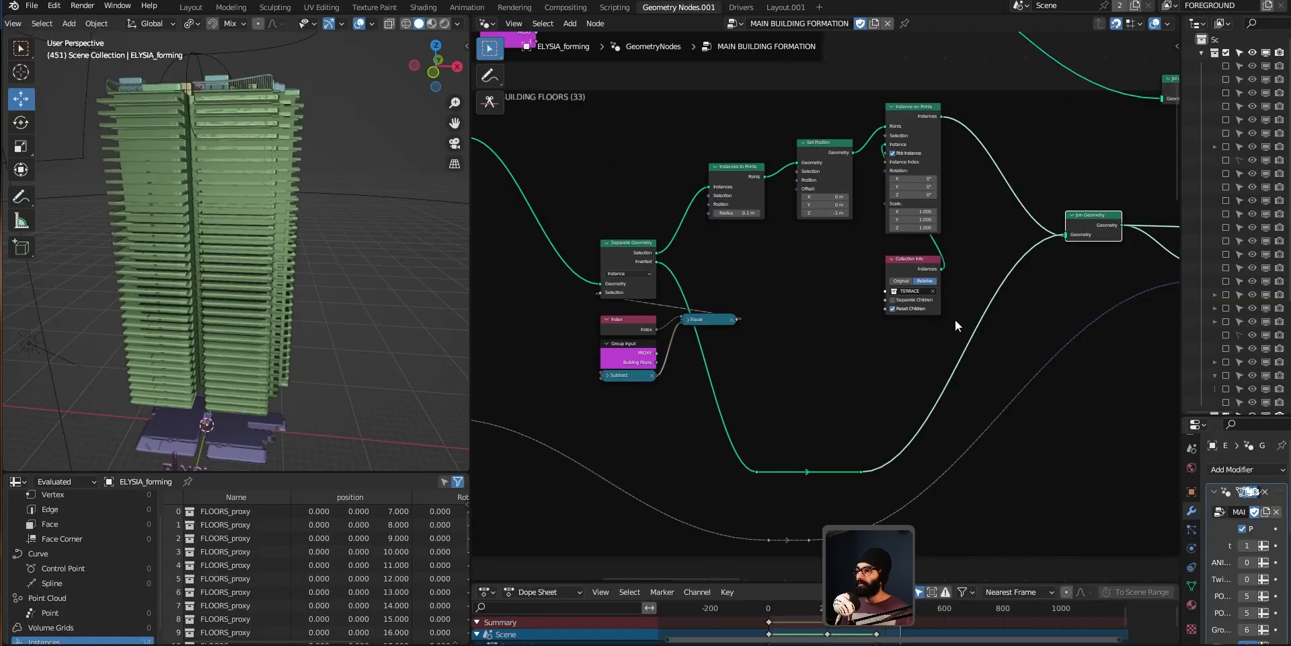
Step: Restore the node editor's width and maximize it again
middle_click_drag(311, 281, 296, 183)
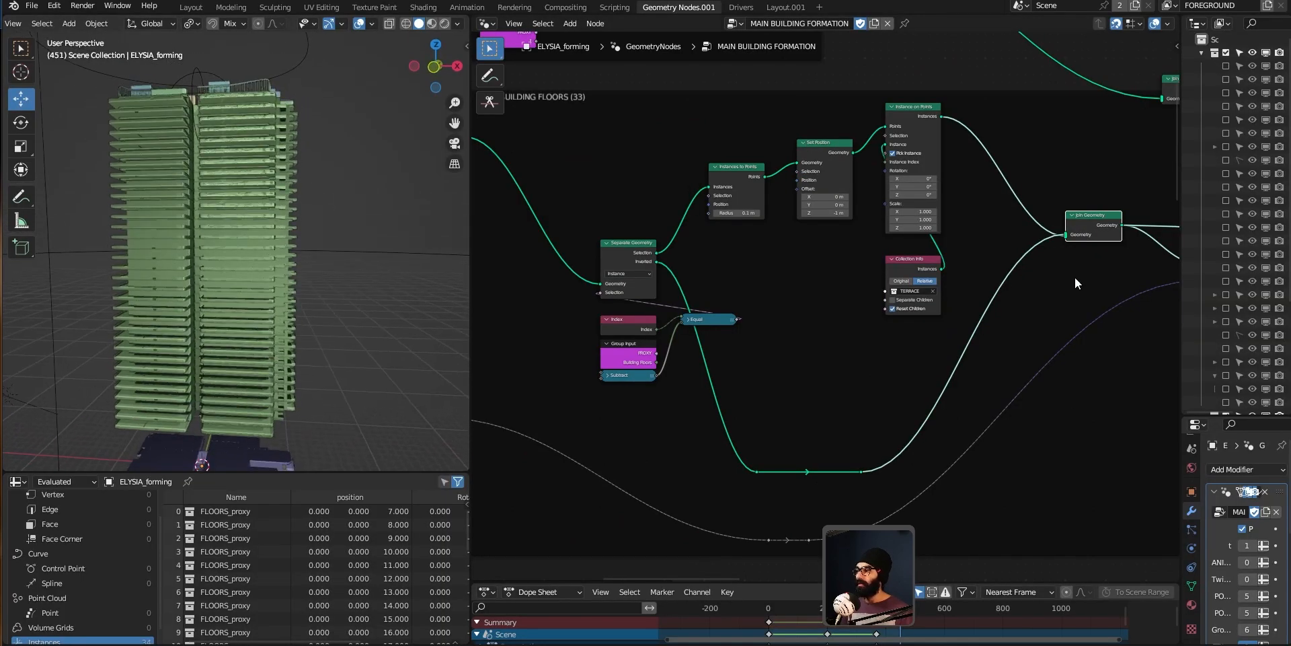
left_click_drag(1178, 308, 878, 296)
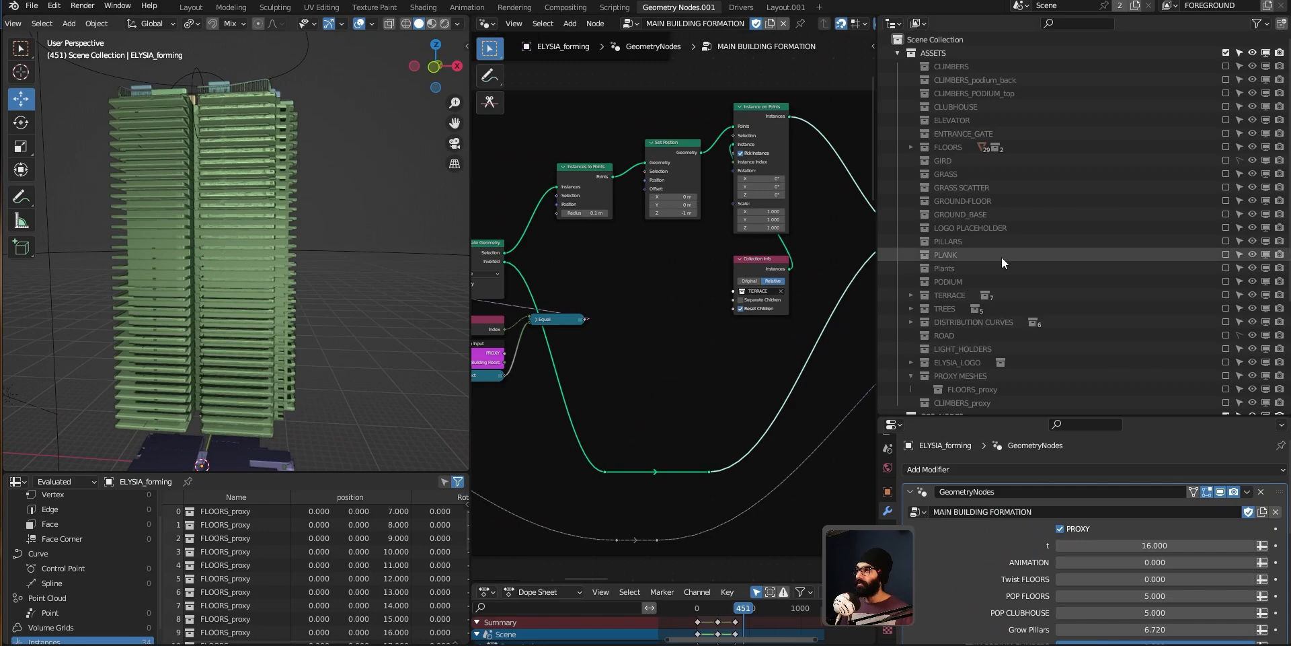
scroll(1002, 257, "down", 1)
middle_click_drag(150, 203, 283, 235)
key("ctrl+space")
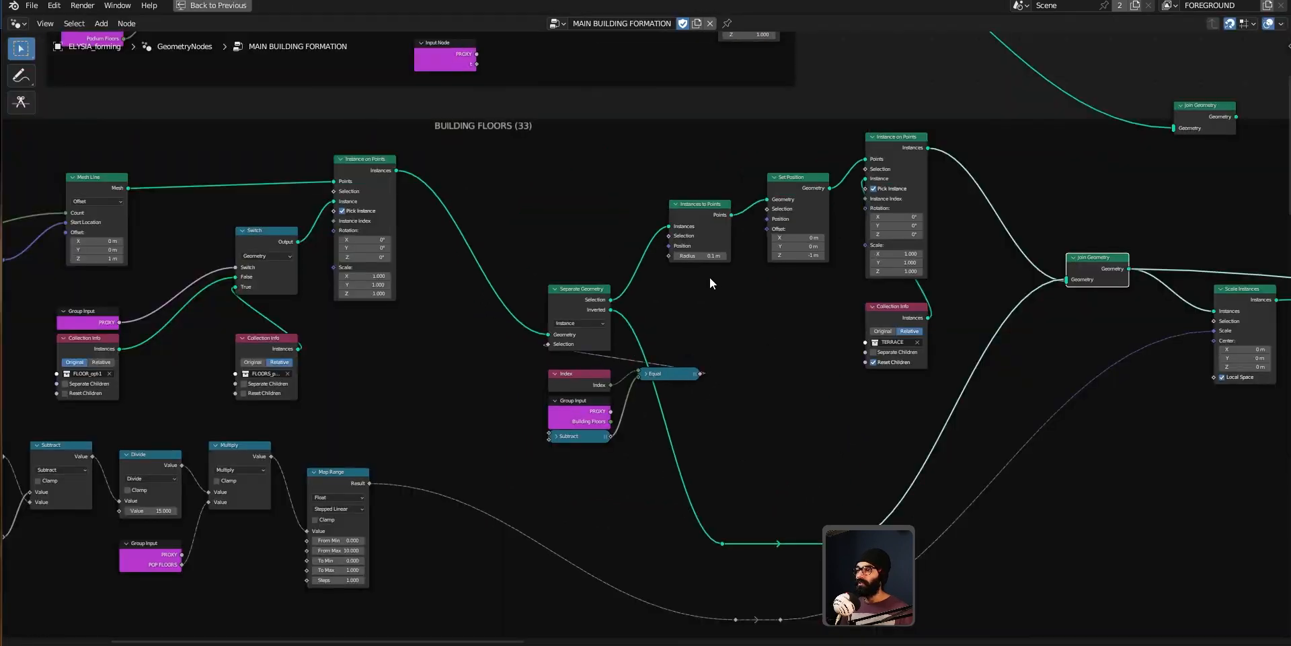
Step: Box-select the TERRACE (1 Floor) frame together with its Join Geometry node and delete them
scroll(663, 200, "down", 2)
middle_click_drag(555, 206, 587, 299)
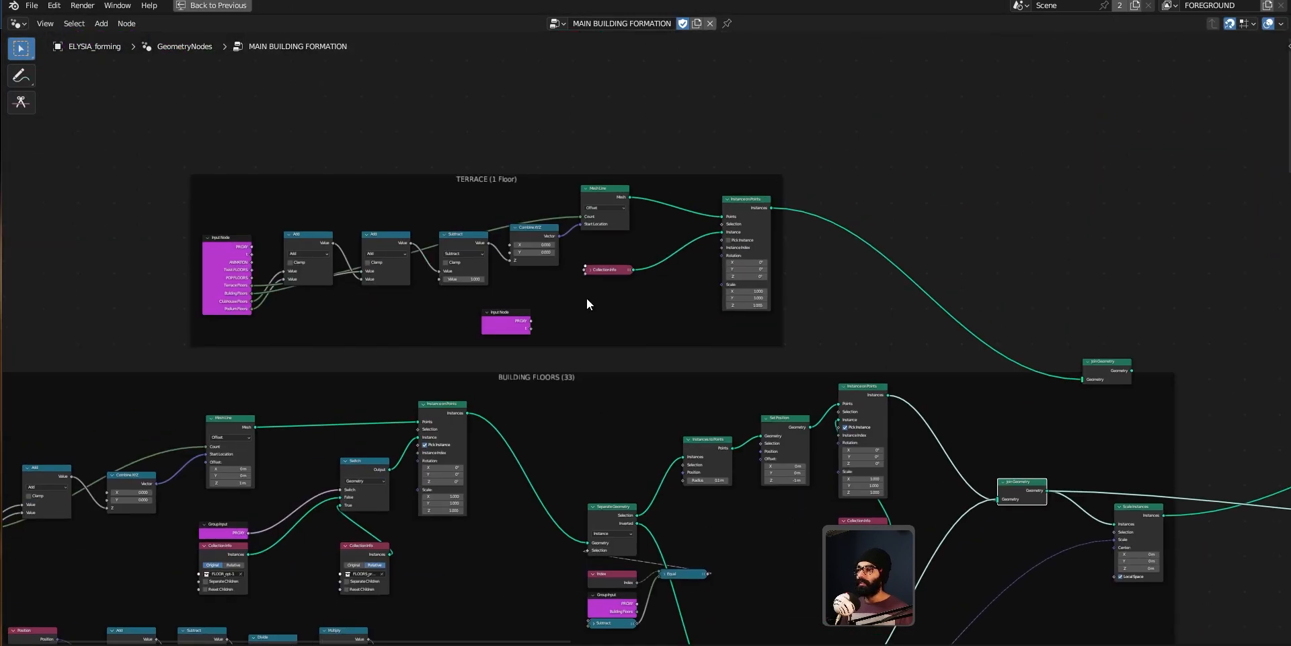
left_click_drag(501, 179, 487, 143)
left_click_drag(1087, 369, 1031, 277)
left_click_drag(119, 86, 1065, 307)
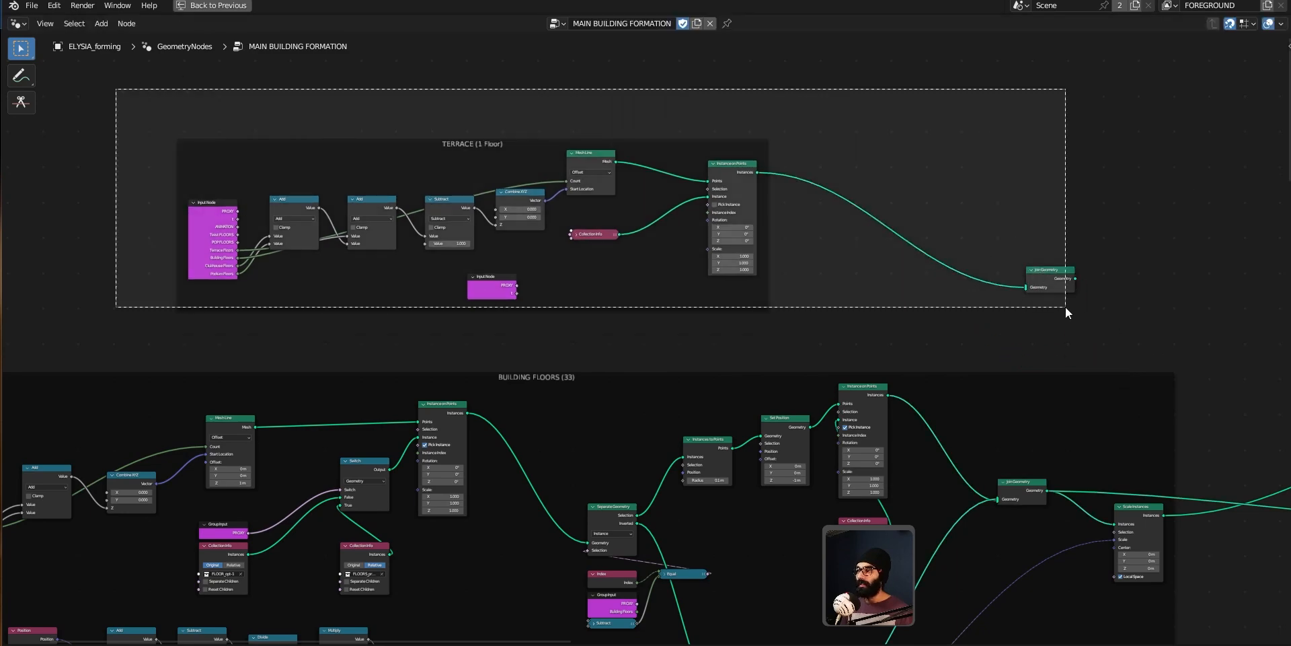
key("x")
Step: Inspect the tower's rooftop terrace in the viewport
middle_click_drag(871, 319, 587, 224)
key("ctrl+space")
scroll(205, 239, "up", 6)
middle_click_drag(210, 242, 217, 213)
scroll(217, 212, "up", 2)
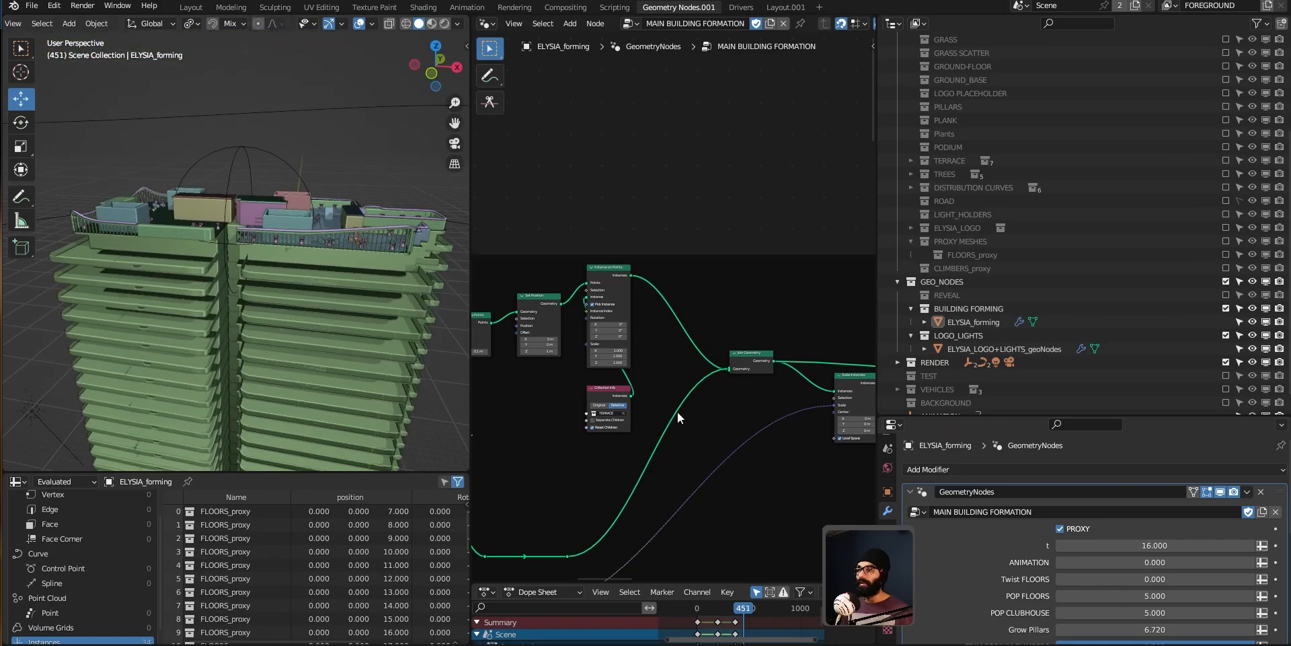
middle_click_drag(676, 411, 694, 337)
Step: Move the Index node in the BUILDING FLOORS frame and expand the Equal node
key("ctrl+space")
middle_click_drag(596, 328, 774, 276)
key("ctrl+space")
key("shift+space")
key("ctrl+space")
middle_click_drag(459, 340, 507, 331)
scroll(518, 303, "up", 8)
left_click_drag(594, 280, 589, 226)
middle_click_drag(442, 280, 495, 281)
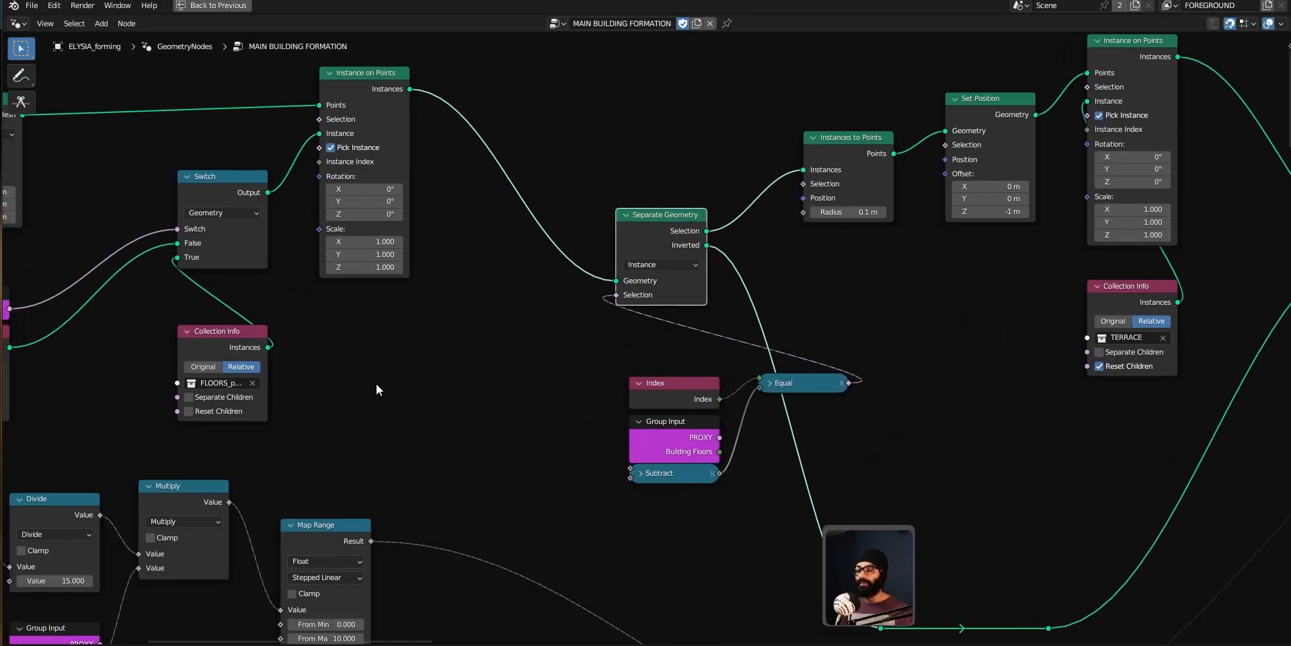
middle_click_drag(376, 383, 371, 354)
left_click_drag(651, 196, 632, 172)
left_click(630, 352)
left_click_drag(673, 355, 530, 312)
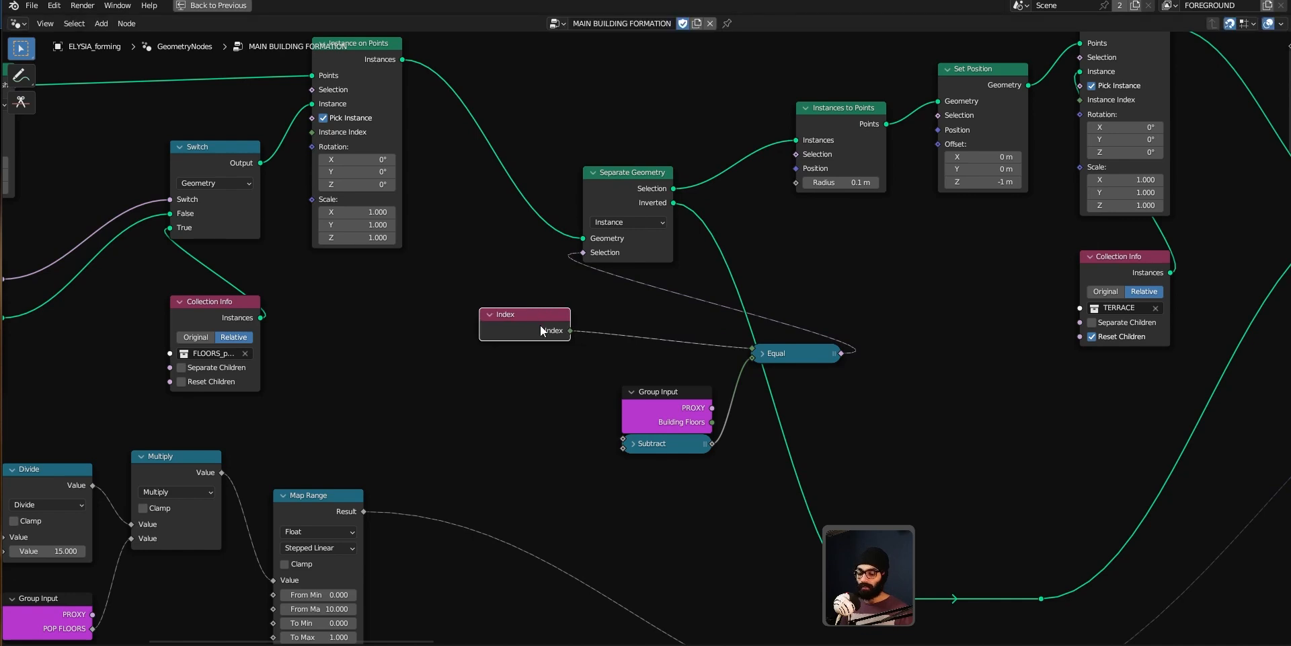
left_click(758, 352)
Step: Reposition the Group Input and Subtract nodes and expand the Subtract node
left_click_drag(668, 398, 514, 385)
left_click_drag(632, 446, 618, 472)
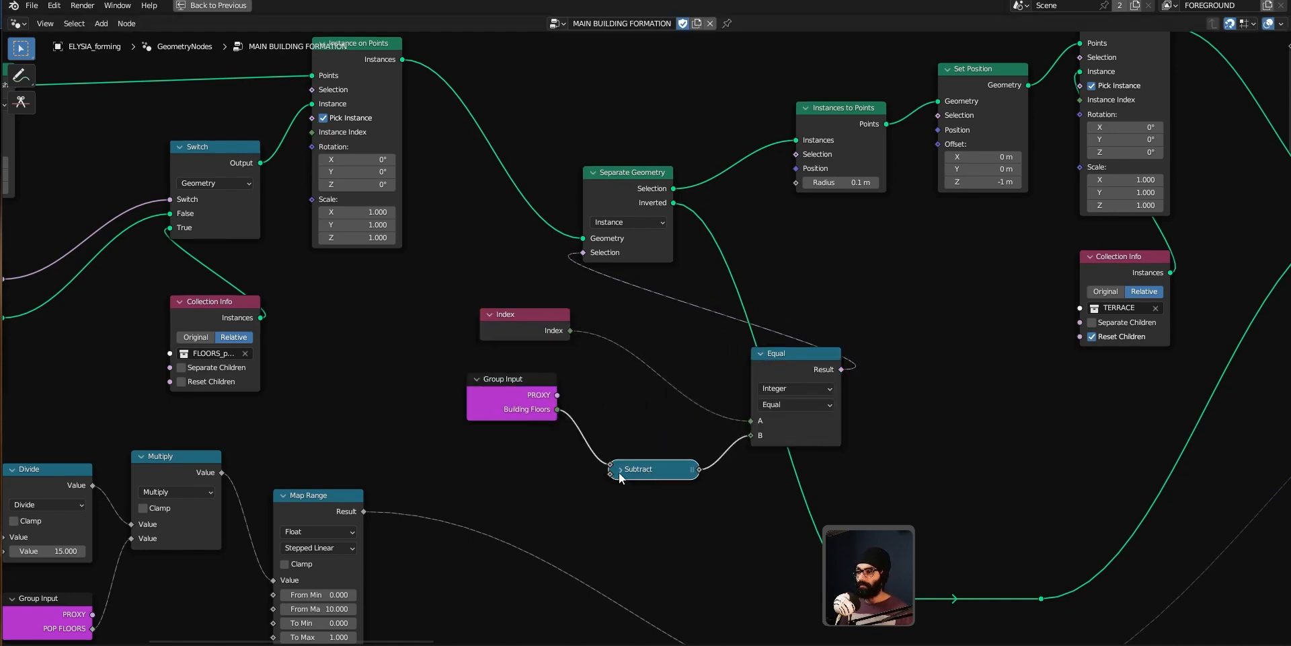
left_click(619, 470)
left_click_drag(662, 520, 648, 494)
left_click_drag(519, 409, 506, 413)
mouse_move(514, 415)
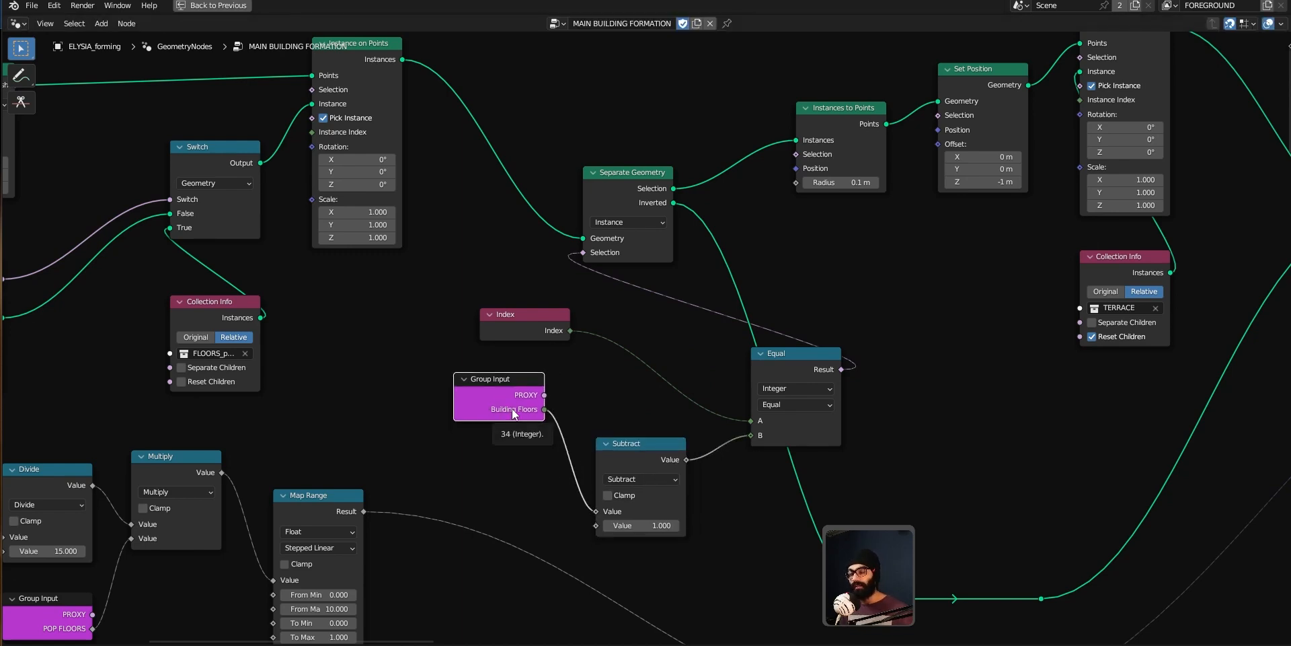
left_click_drag(514, 411, 545, 393)
Step: Move and collapse the Subtract and Equal nodes
left_click(606, 449)
left_click(606, 446)
left_click_drag(757, 353, 716, 354)
left_click(722, 353)
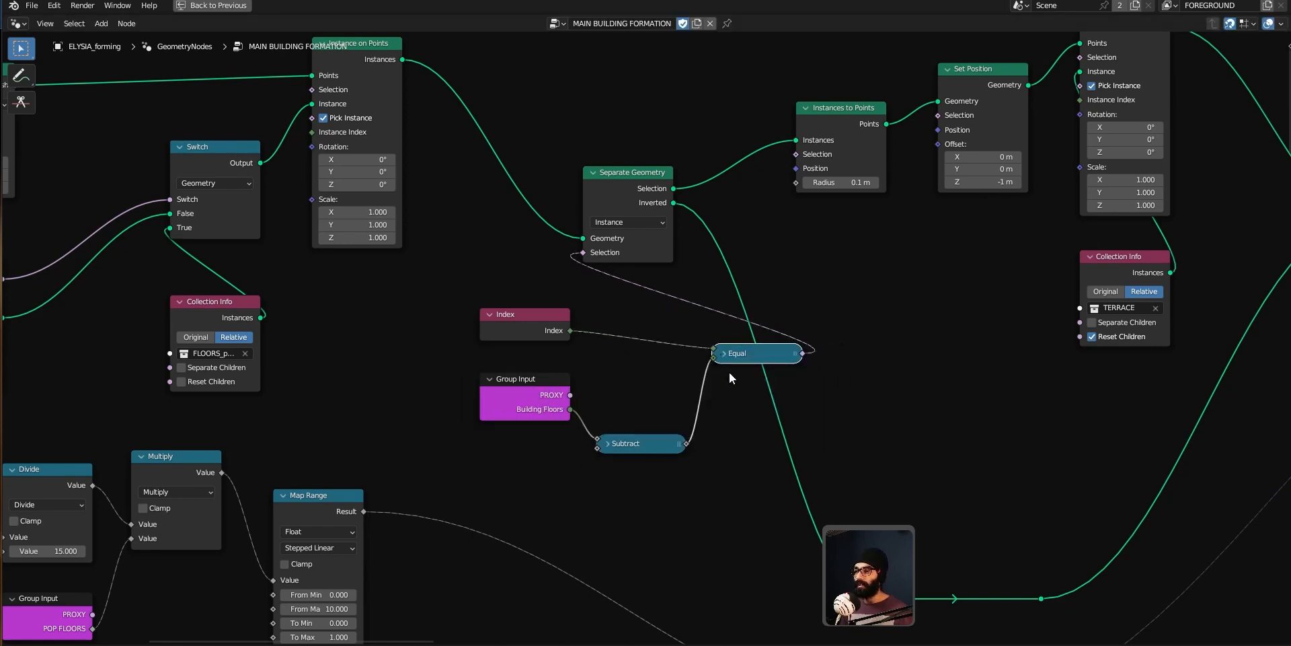
Step: Rearrange the Index, Equal, Separate Geometry and Subtract nodes into a tidier layout
mouse_move(532, 314)
left_mouse_down()
mouse_move(662, 325)
mouse_move(531, 327)
left_mouse_up()
left_click_drag(722, 348, 639, 353)
left_click_drag(613, 221, 652, 221)
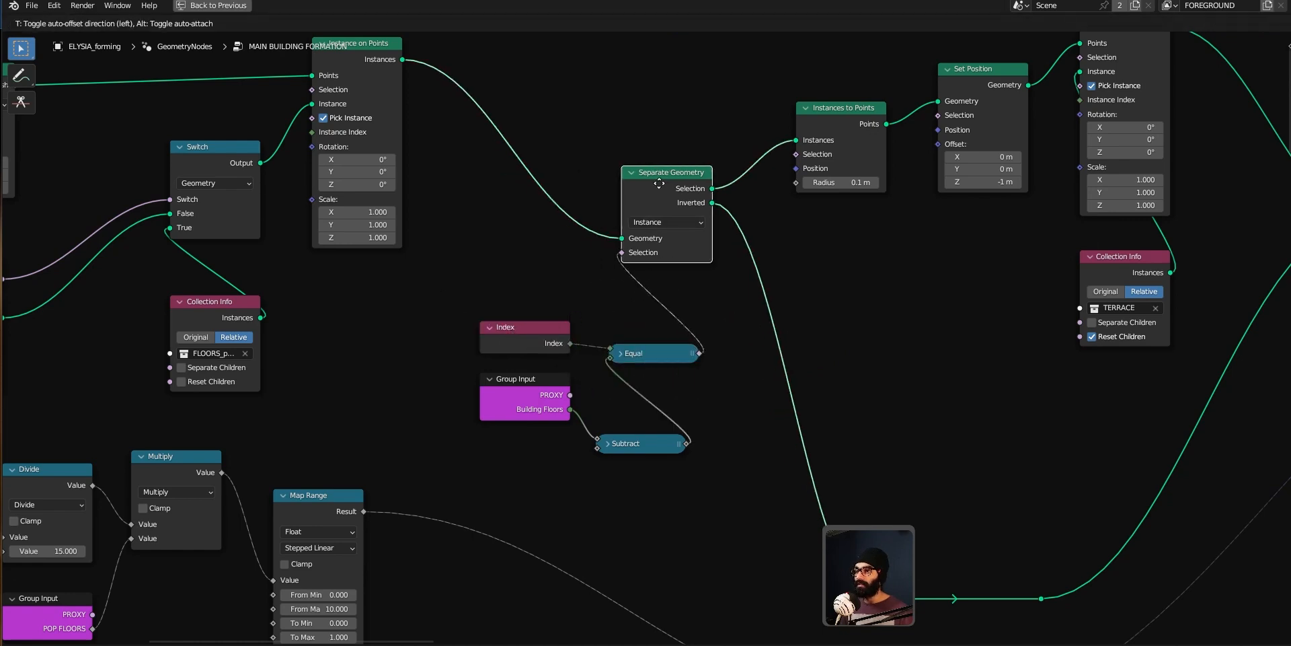
left_click_drag(642, 444, 667, 404)
Step: Inspect the Separate Geometry node's Selection output
middle_click_drag(721, 217, 615, 185)
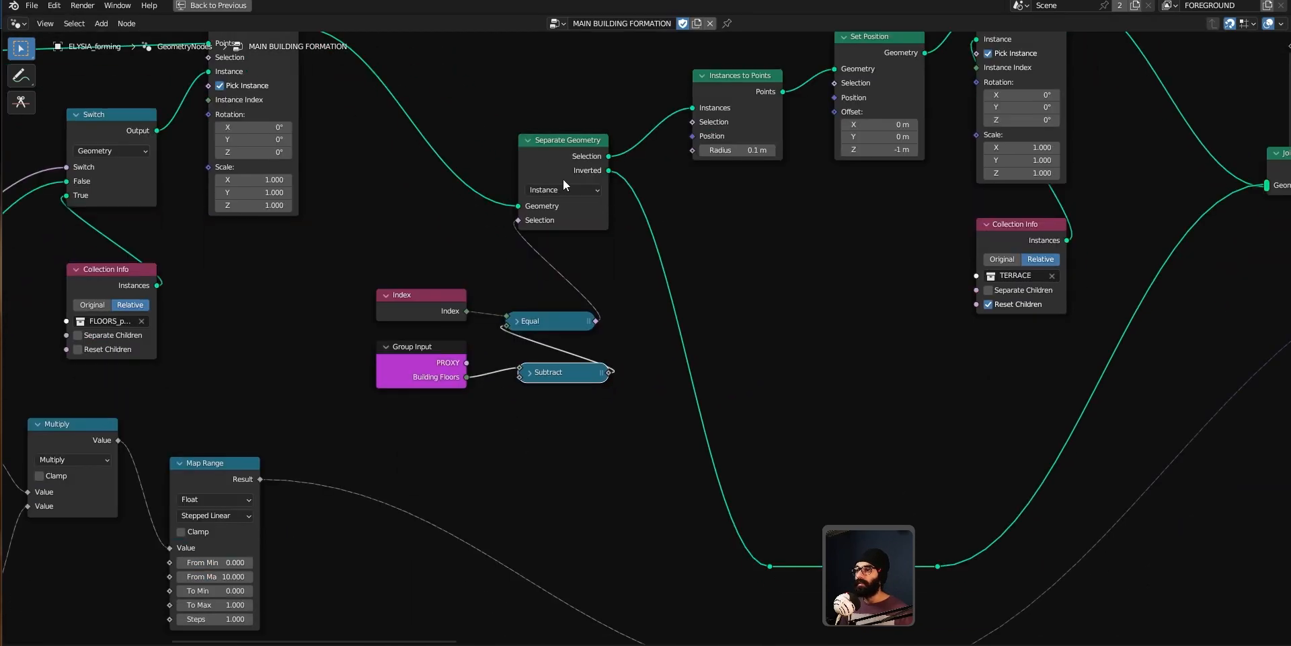
middle_click_drag(740, 95, 614, 213)
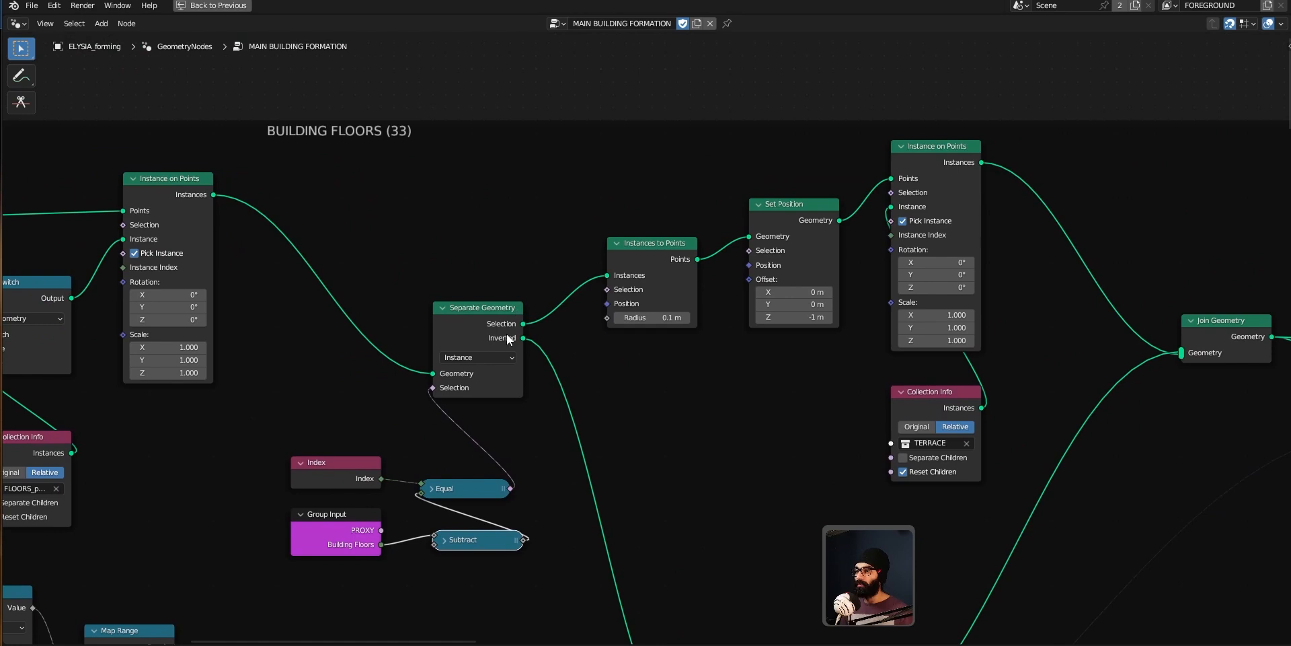
mouse_move(522, 327)
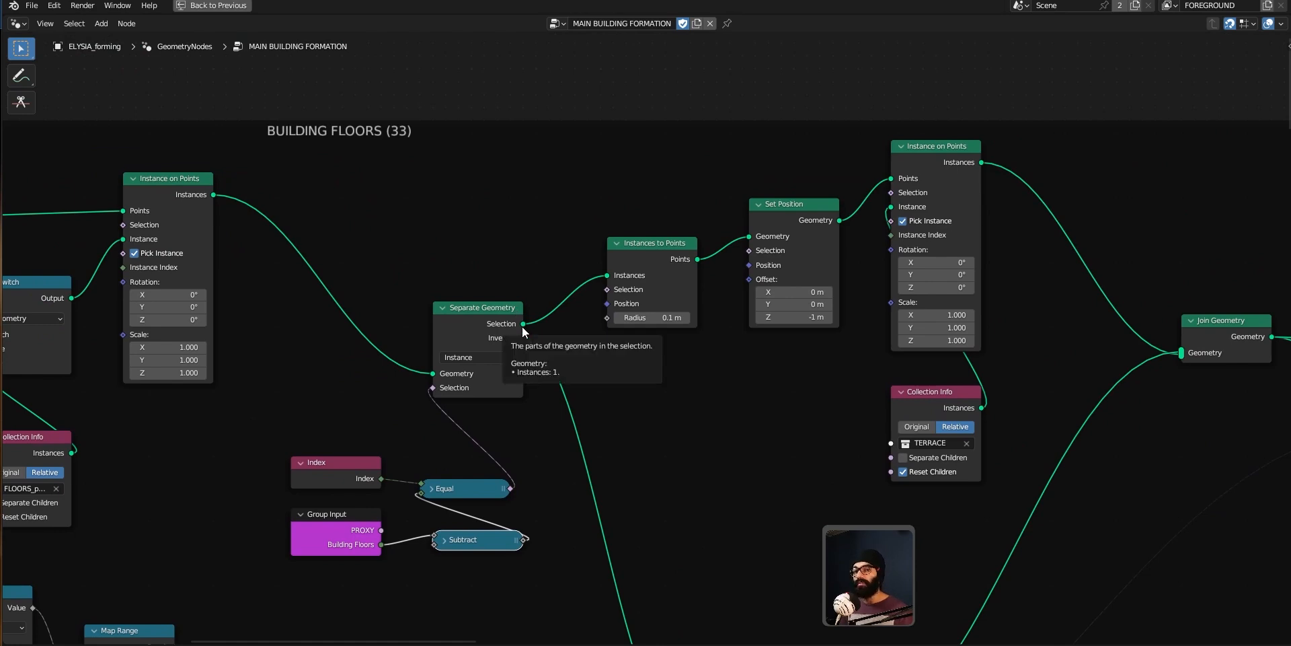
Step: Nudge the Instances to Points node slightly upward in the BUILDING FLOORS frame
middle_click_drag(596, 369, 579, 367)
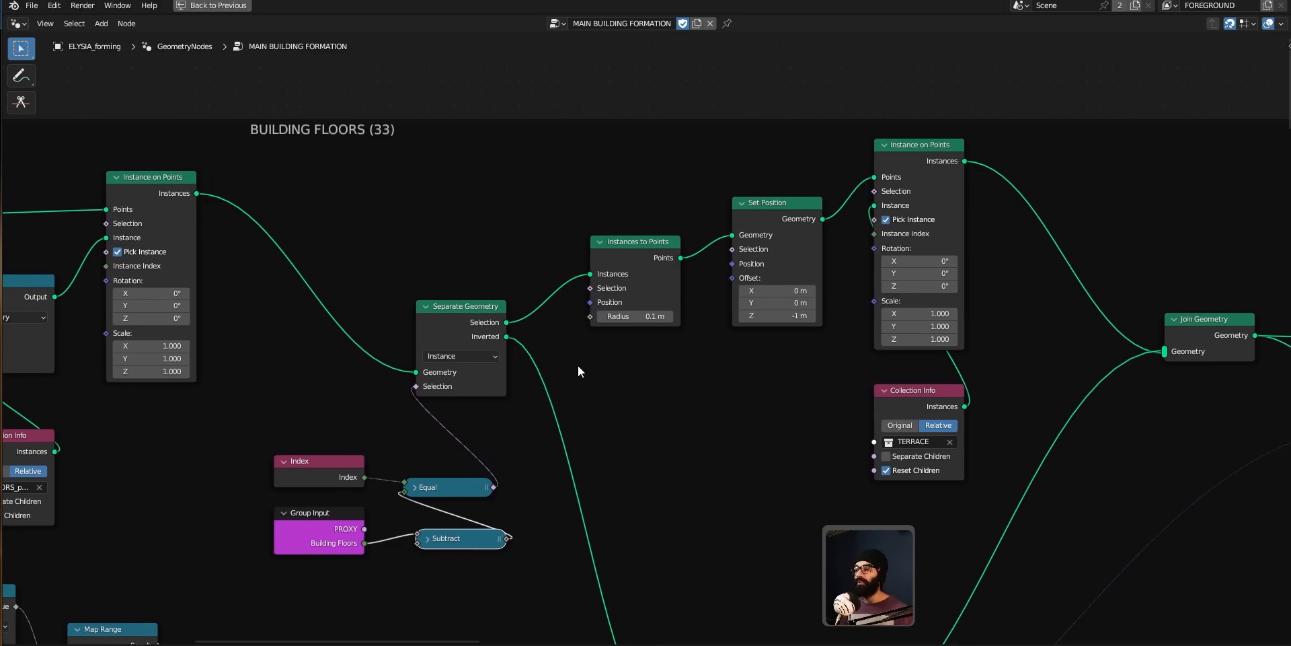
key("ctrl+space")
middle_click_drag(405, 273, 239, 267)
middle_click_drag(228, 212, 187, 231)
key("ctrl+space")
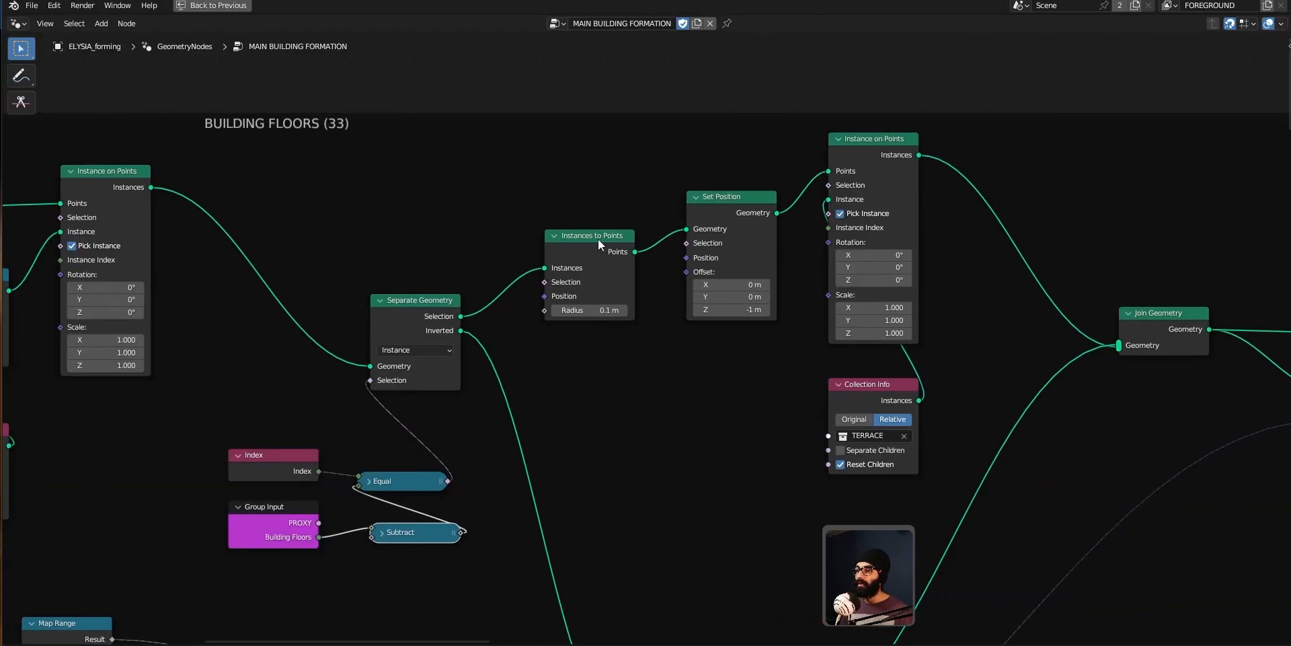
left_click_drag(599, 240, 592, 227)
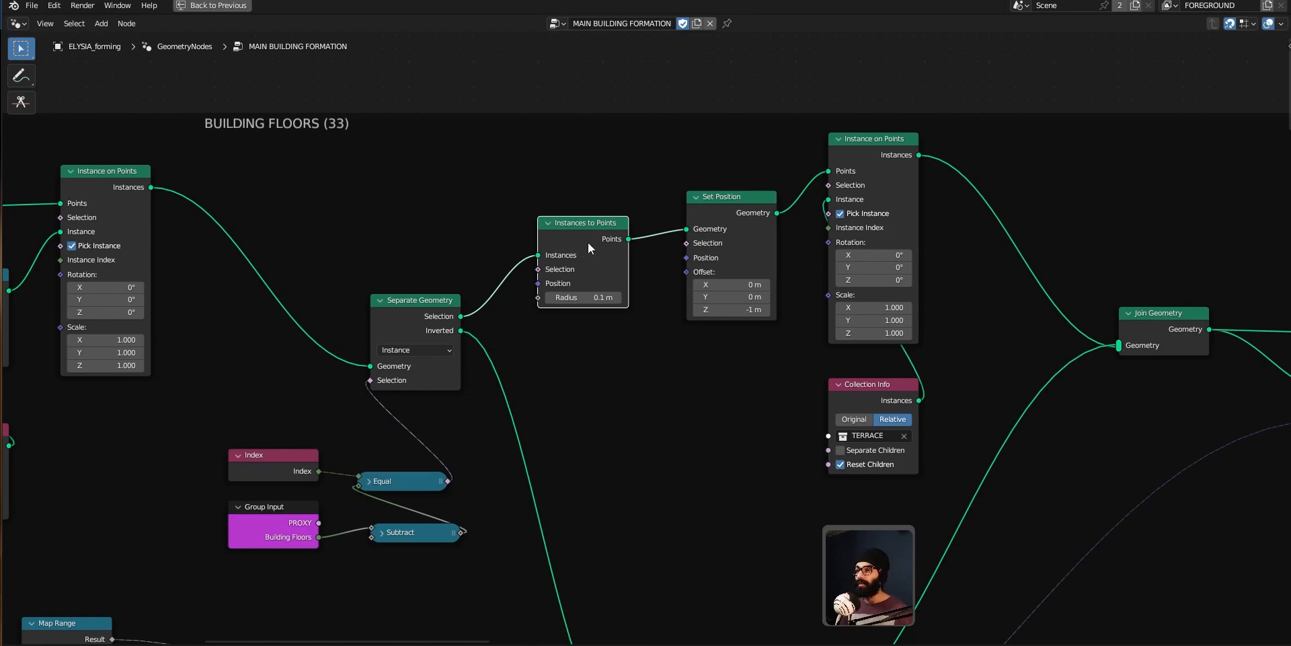
Step: Restore the split layout and examine the proxy instances in the 3D viewport
key("ctrl+space")
middle_click_drag(261, 291, 223, 236)
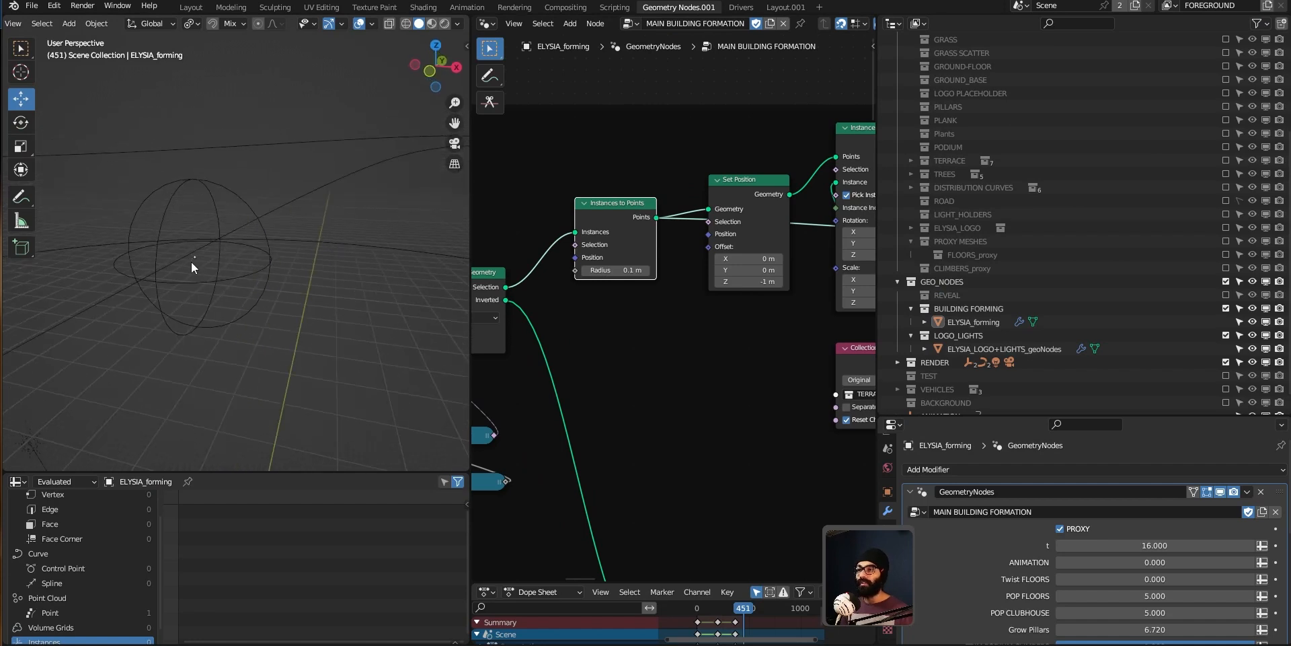
middle_click_drag(190, 268, 209, 242)
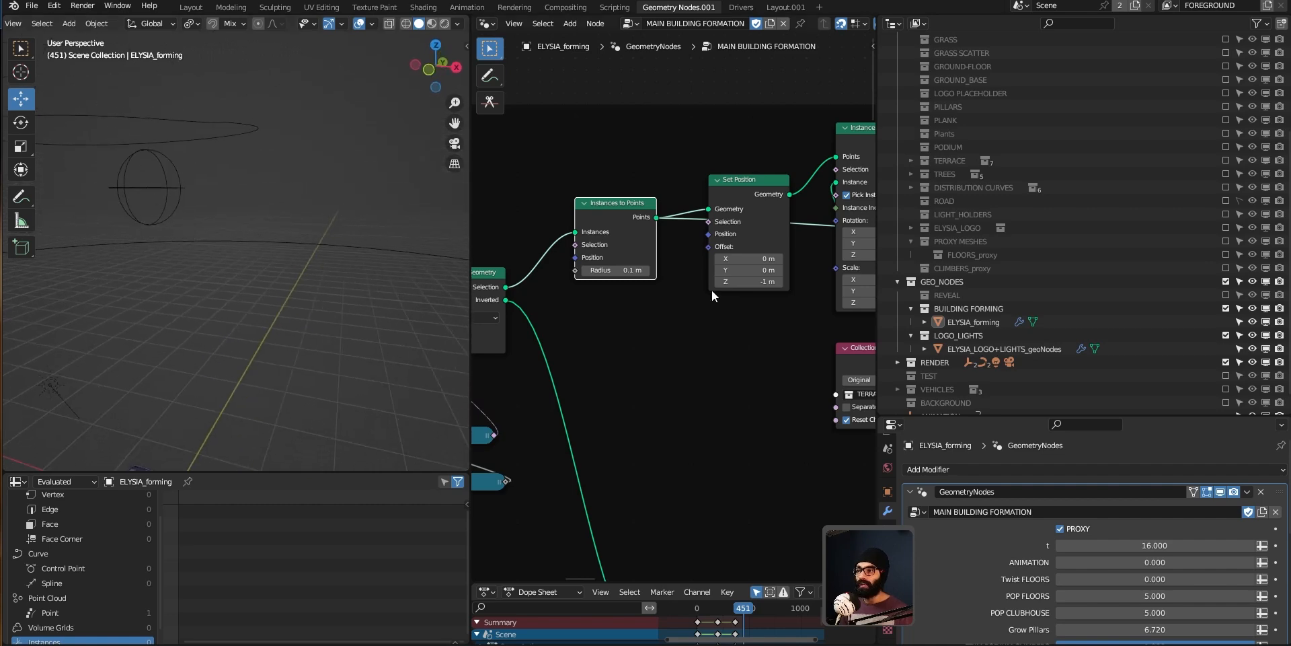
Step: Try raising the Instances to Points radius to 2.8 m, then undo the change
left_click_drag(620, 270, 666, 270)
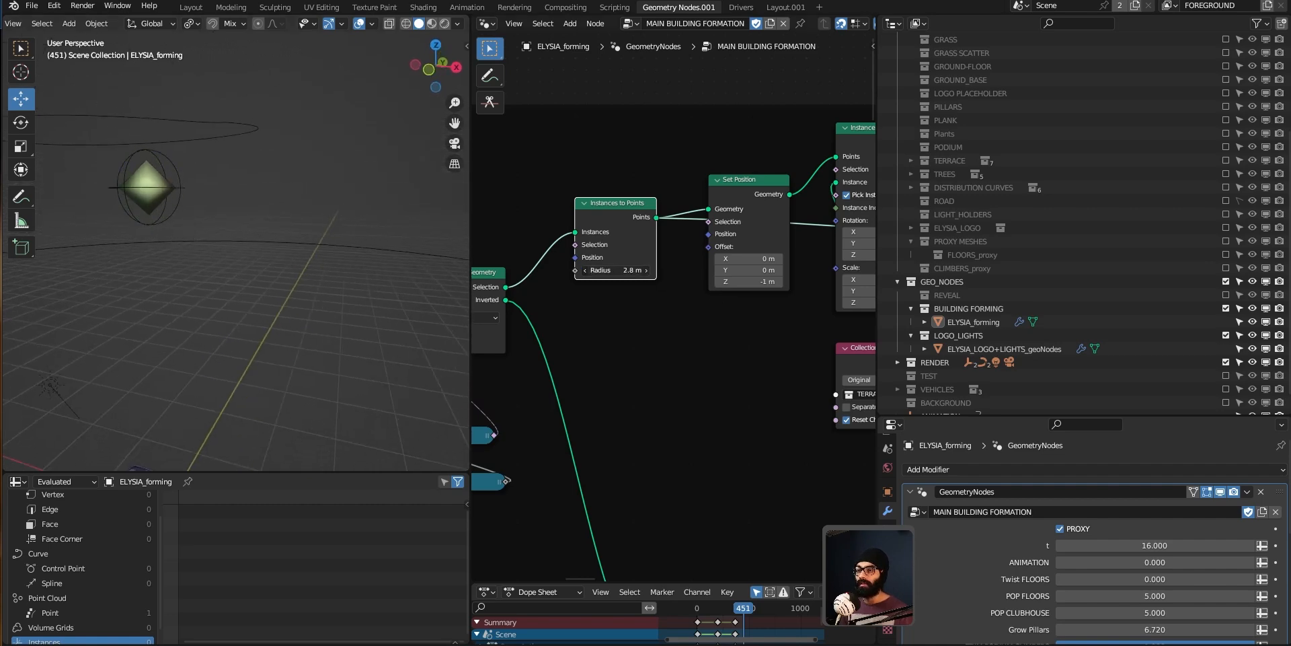
middle_click_drag(164, 228, 186, 257)
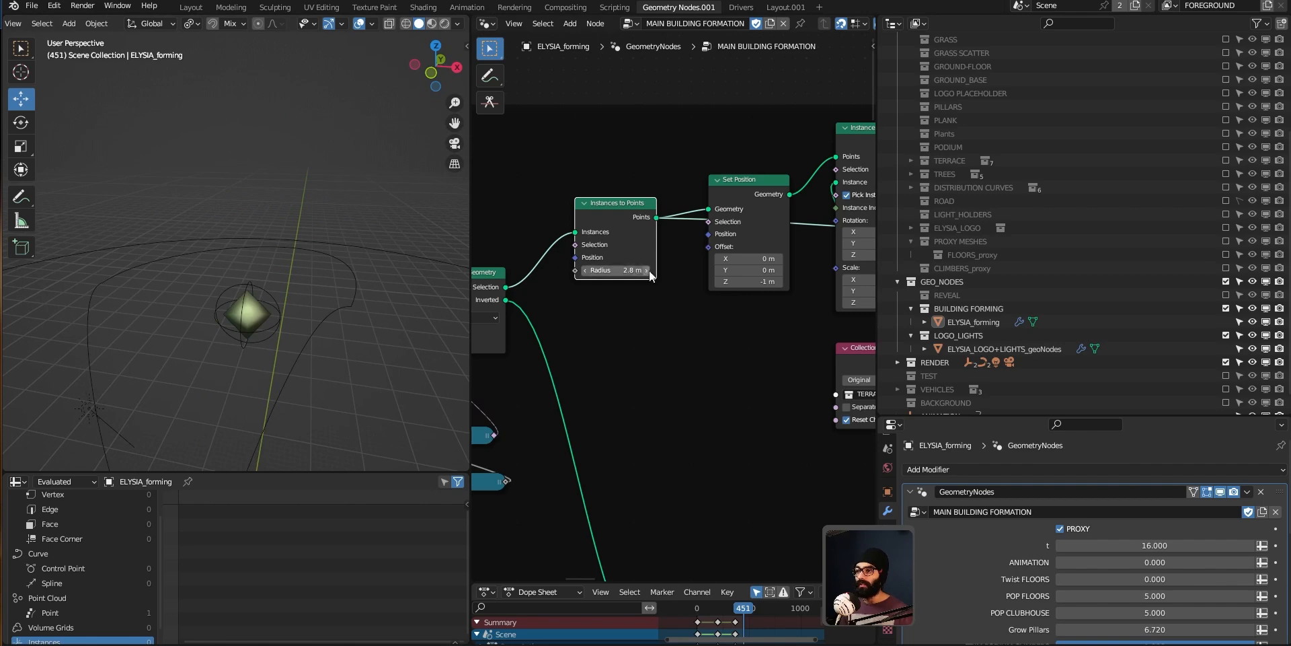
key("ctrl+z")
Step: Lower the modifier's Building Floors value step by step to 23
middle_click_drag(366, 364, 322, 275, "shift")
middle_click_drag(288, 223, 312, 236, "shift")
middle_click_drag(245, 113, 248, 195, "shift")
scroll(245, 153, "up", 3)
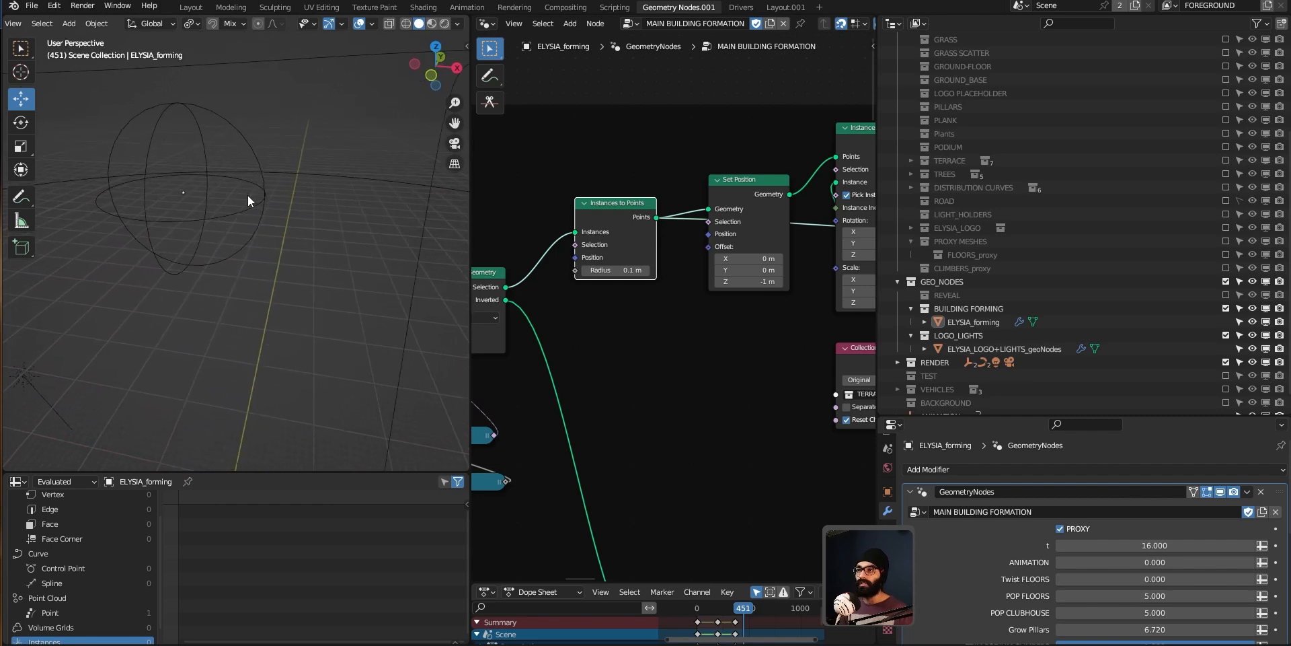
scroll(962, 611, "down", 10)
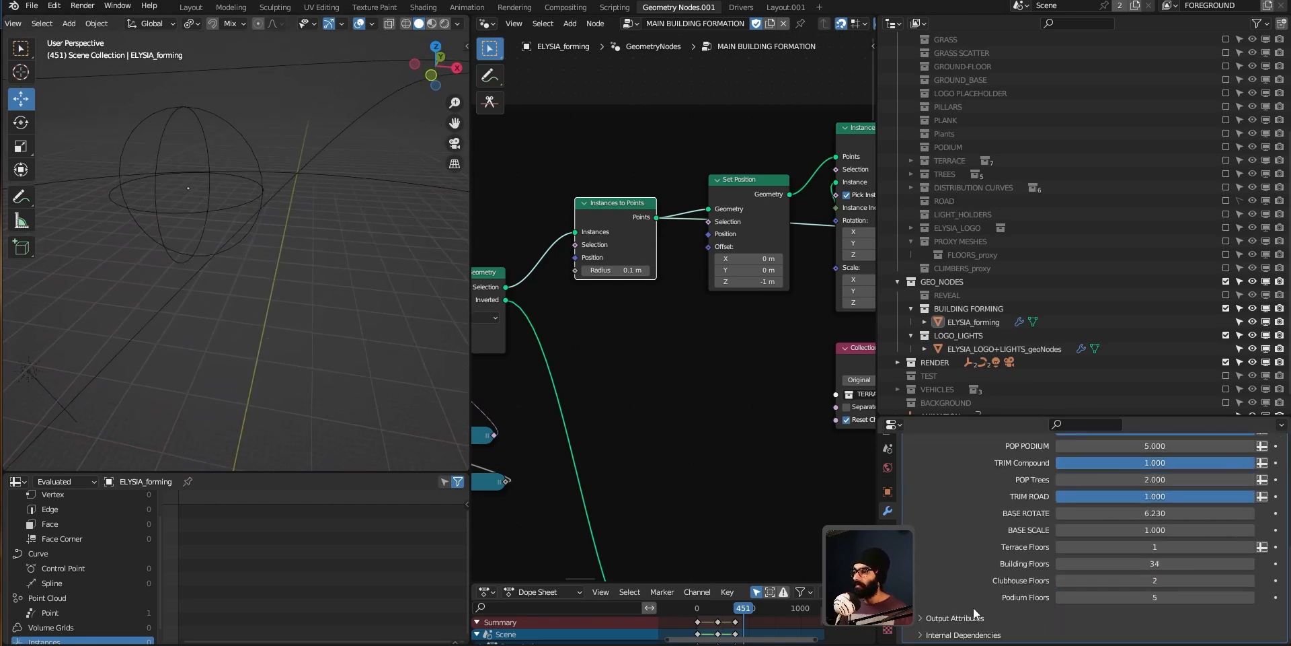
left_click(1060, 564)
left_click(1061, 567)
left_click(1060, 566)
left_click(1060, 567)
left_click(1060, 566)
left_click(1061, 566)
left_click(1060, 566)
left_click(1060, 566)
left_click(1061, 566)
left_click(1060, 564)
left_click(1060, 563)
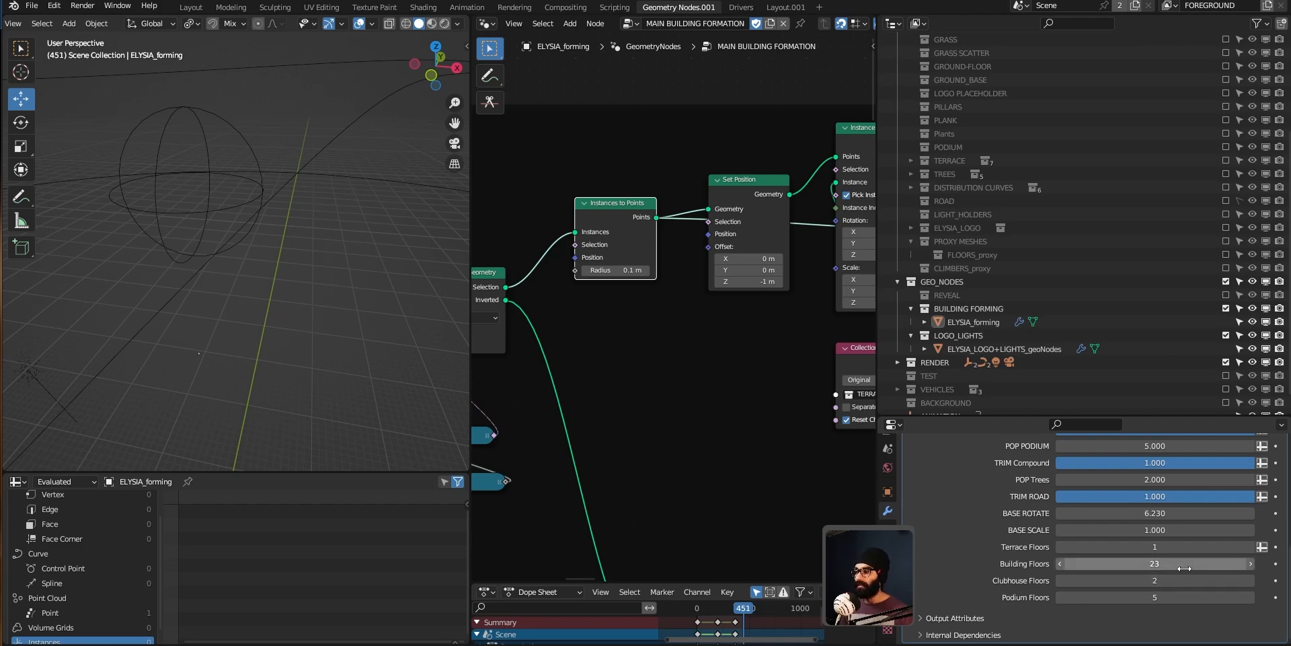
Step: Set the modifier's Building Floors value back to 34
middle_click_drag(296, 379, 330, 321)
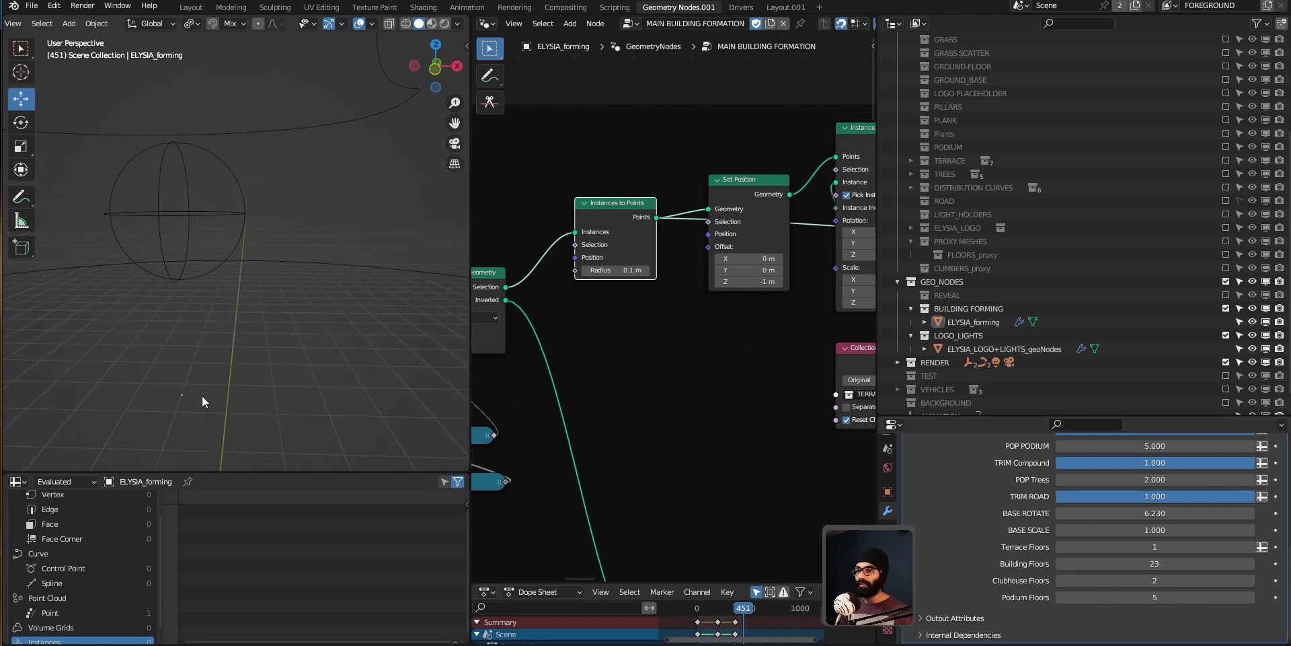
left_click(1135, 563)
type("34")
key("Return")
middle_click_drag(453, 276, 288, 316)
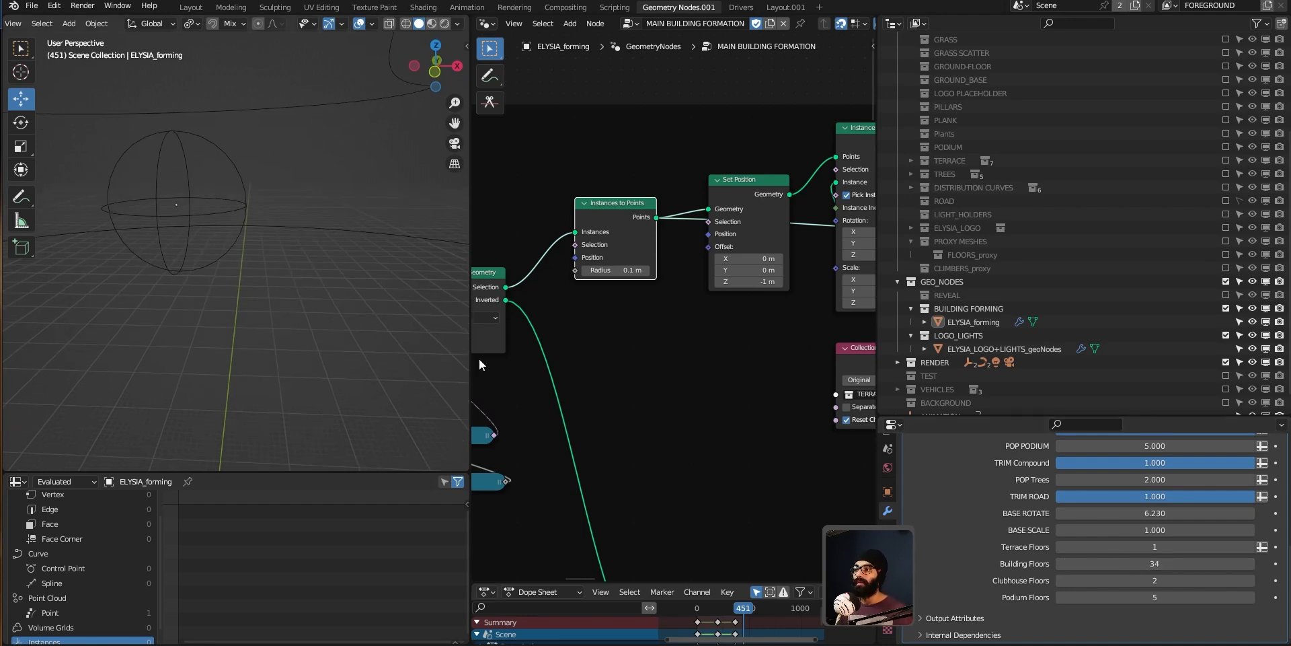
Step: Zoom out over the node tree and navigate back to the Set Position node in the BUILDING FLOORS frame
left_click_drag(739, 197, 741, 115)
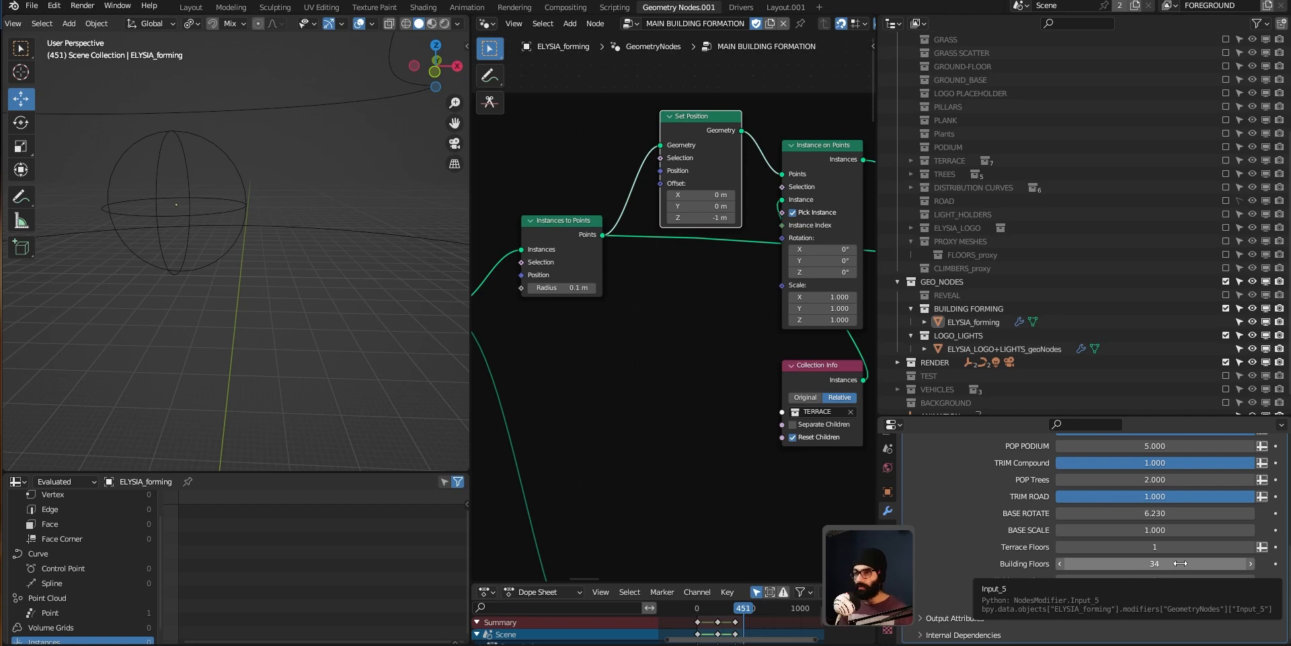
scroll(737, 425, "down", 10)
middle_click_drag(761, 339, 738, 352)
scroll(569, 408, "down", 2)
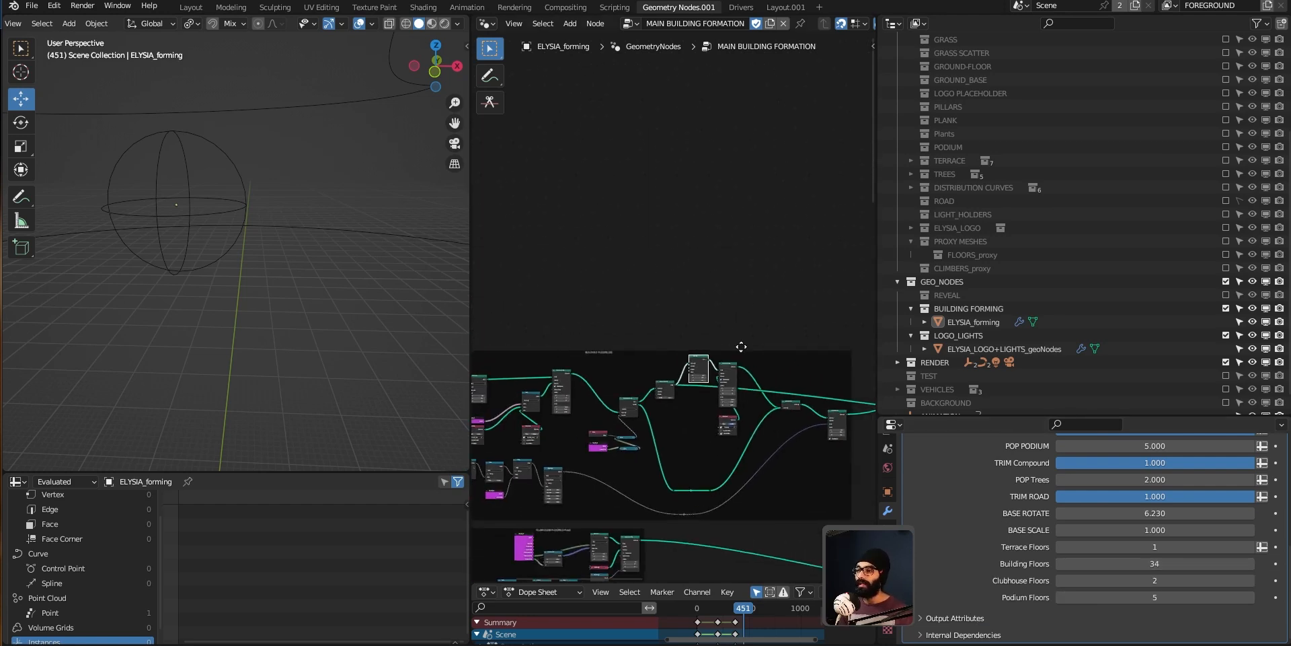
middle_click_drag(569, 412, 671, 347)
scroll(551, 370, "up", 2)
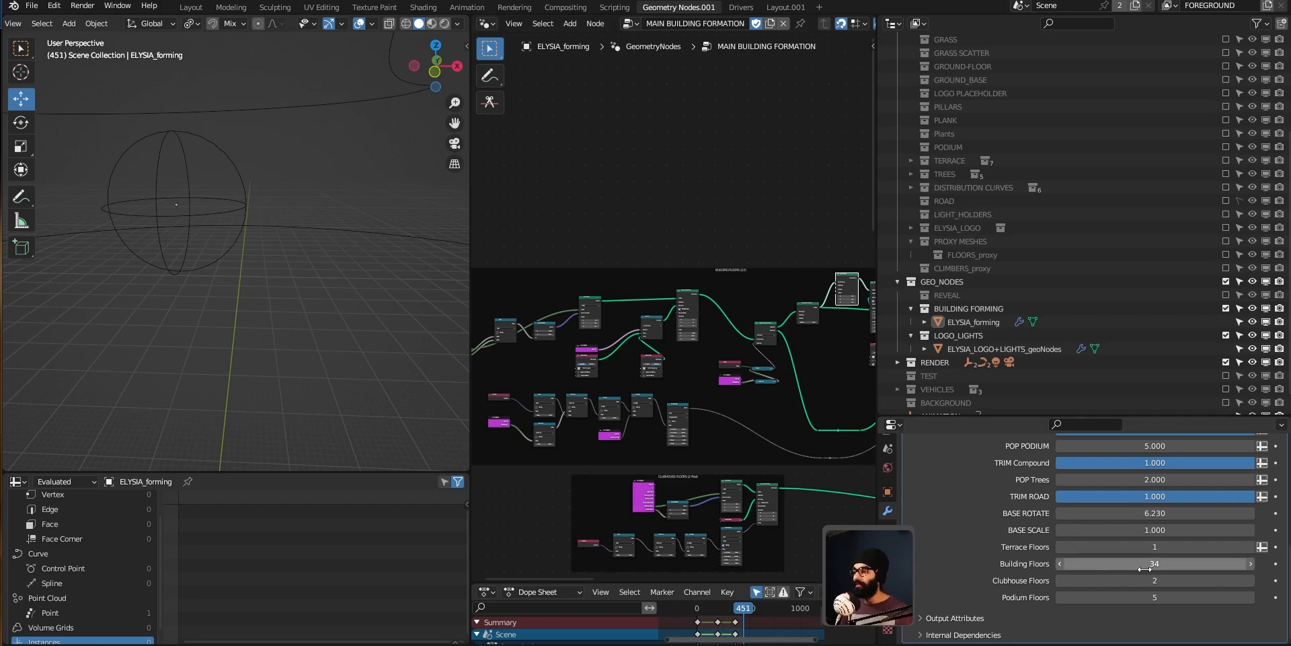
mouse_move(750, 361)
middle_mouse_down()
mouse_move(706, 327)
mouse_move(748, 372)
middle_mouse_up()
key("ctrl+space")
mouse_move(715, 246)
left_mouse_down()
mouse_move(704, 226)
mouse_move(705, 238)
left_mouse_up()
middle_click_drag(805, 348, 748, 378)
left_click(803, 185)
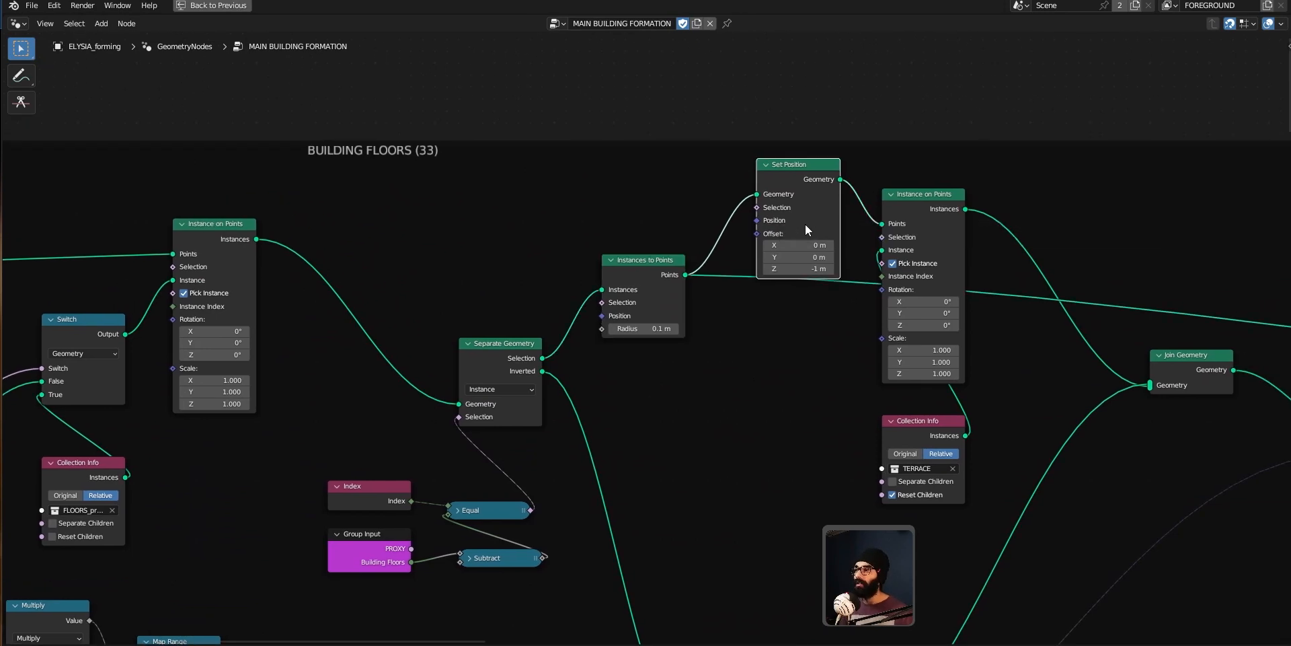
middle_click_drag(803, 249, 763, 260)
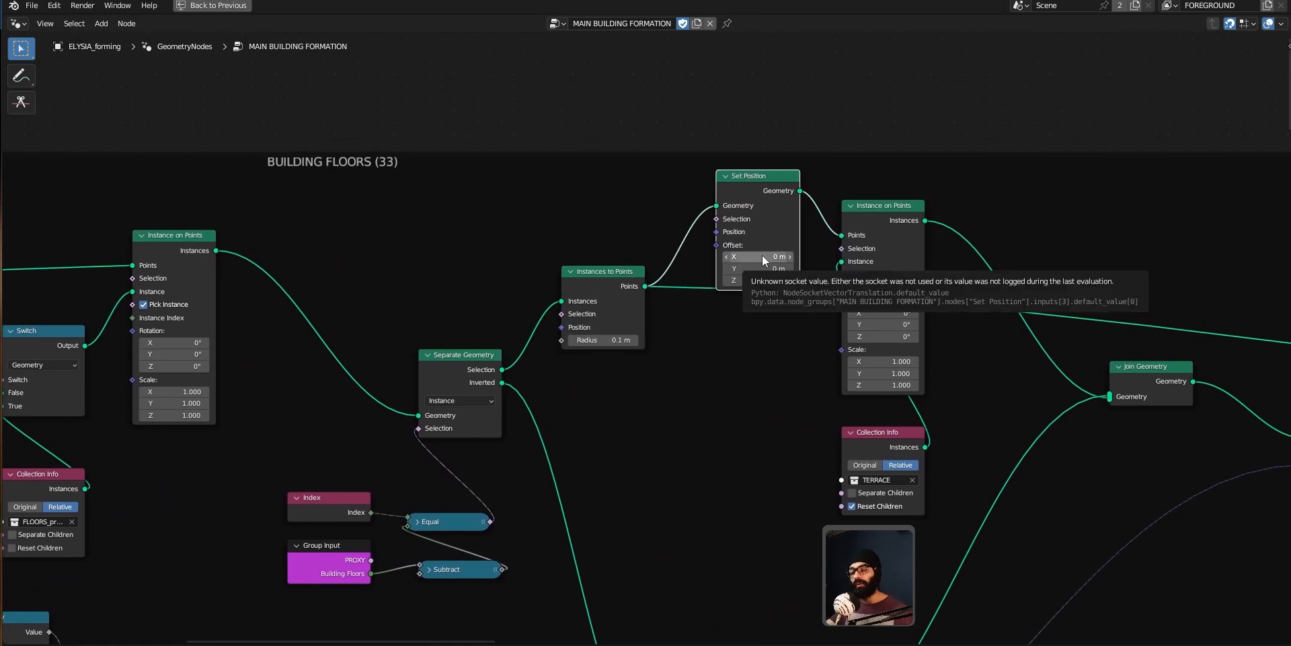
middle_click_drag(743, 380, 717, 378)
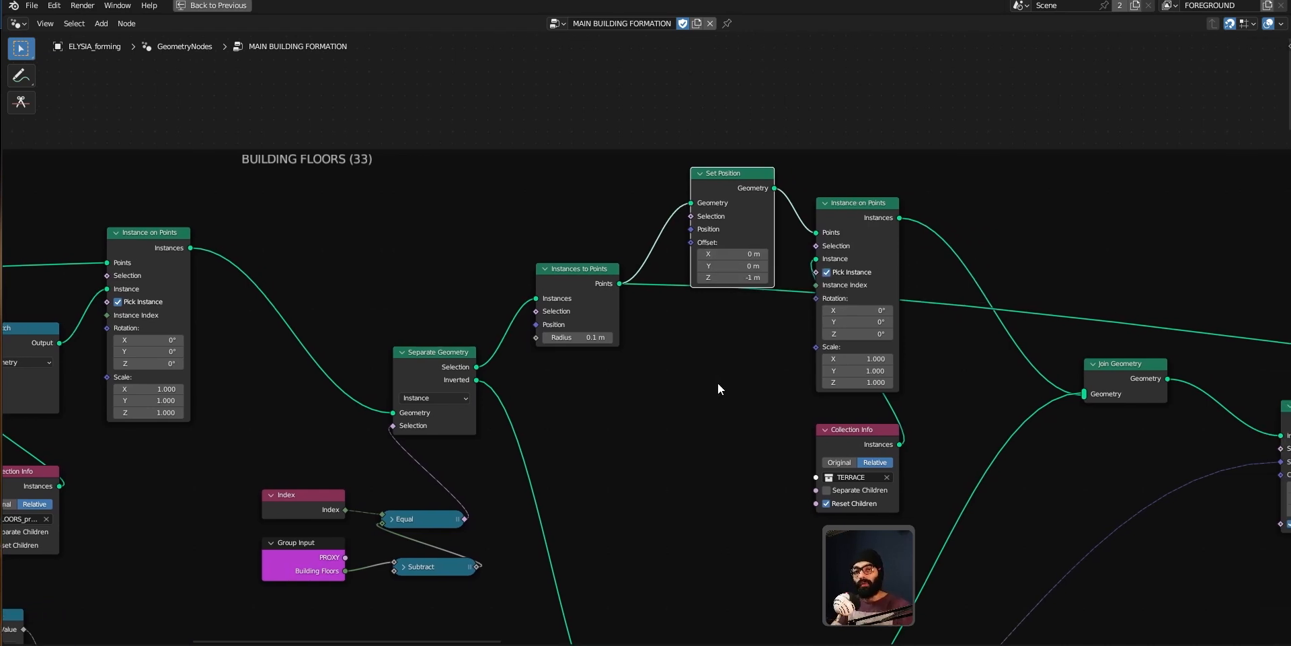
middle_click_drag(718, 384, 636, 381)
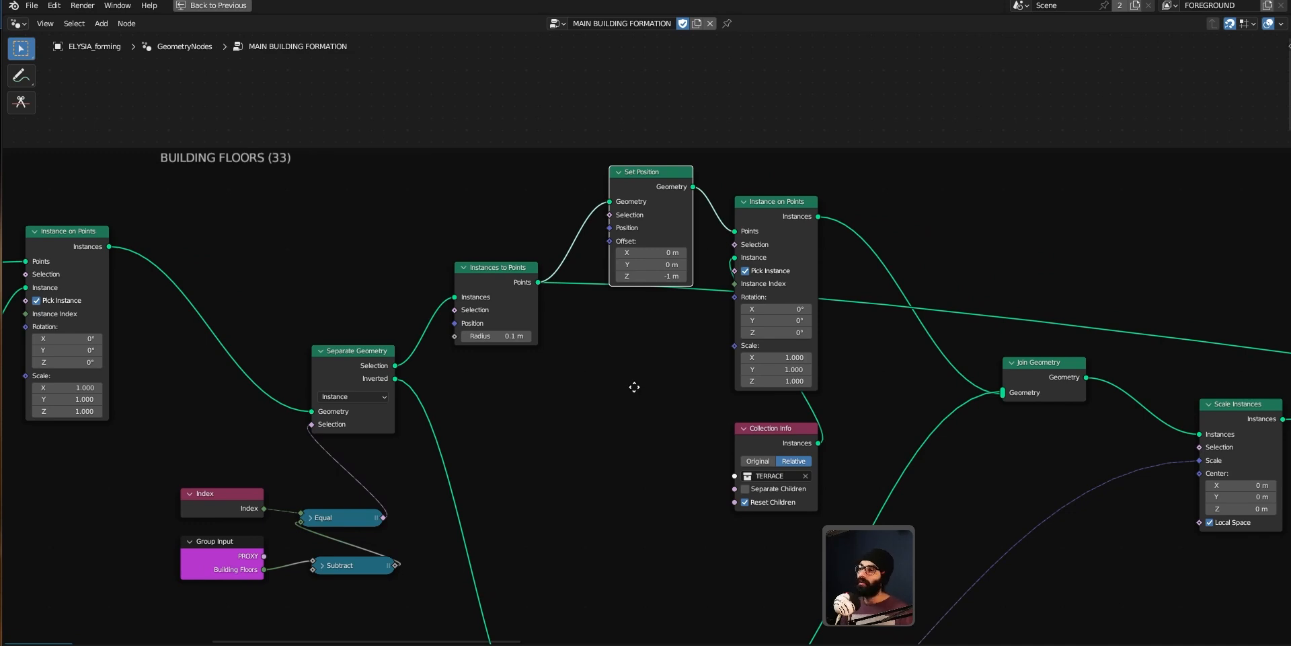
middle_click_drag(633, 386, 624, 381)
Step: Rearrange the Instance on Points, Set Position and Collection Info nodes into a tidier layout
left_click_drag(779, 225, 845, 219)
mouse_move(635, 180)
left_mouse_down()
mouse_move(646, 178)
mouse_move(635, 180)
left_mouse_up()
middle_click_drag(841, 224, 803, 220)
left_click_drag(801, 220, 790, 209)
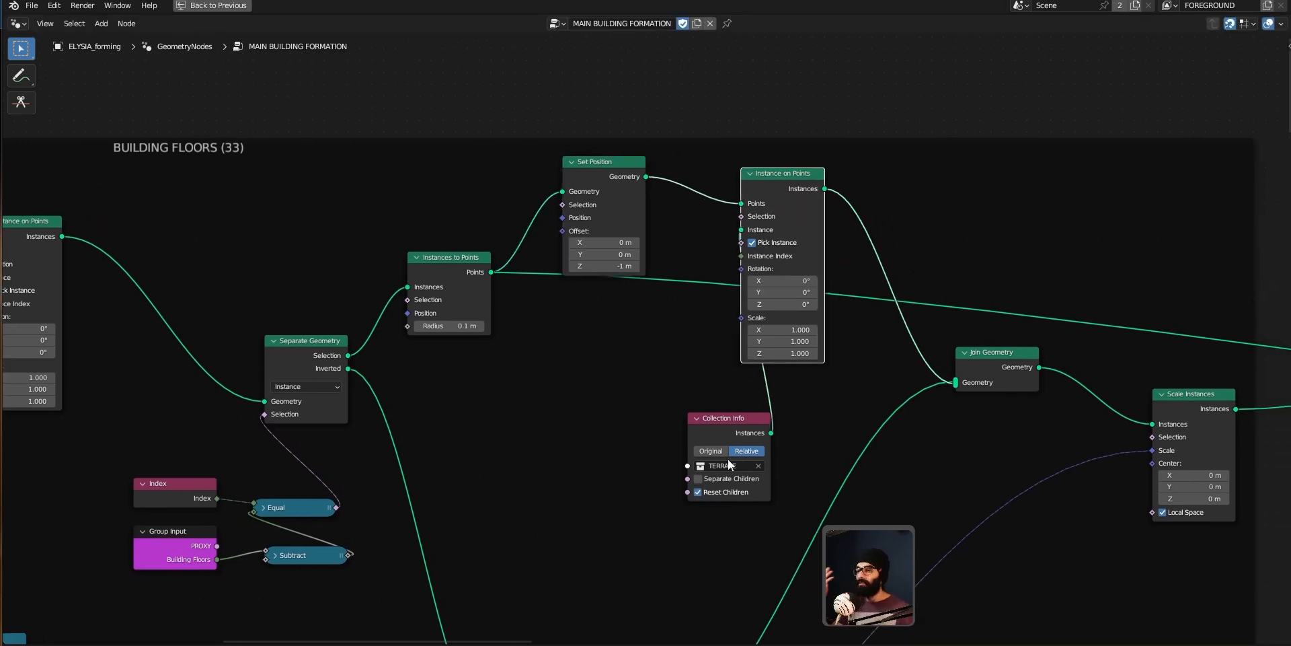
middle_click_drag(728, 458, 688, 218)
scroll(628, 355, "down", 2)
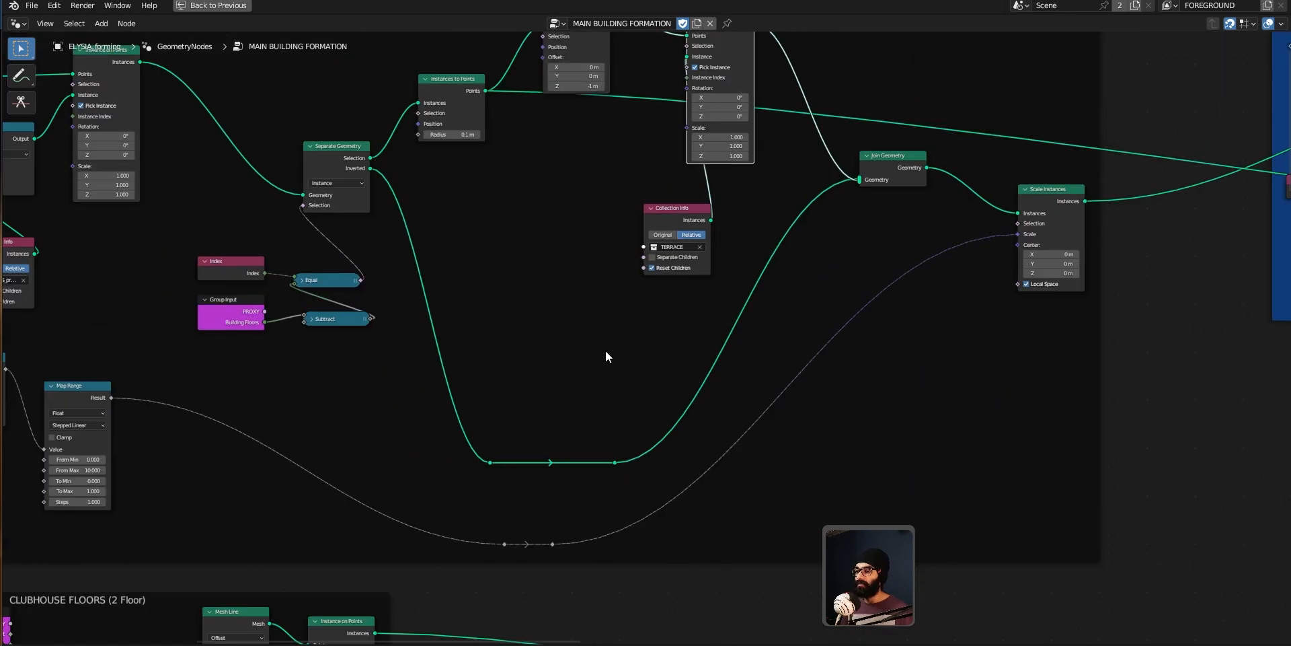
Step: Survey the full MAIN BUILDING FORMATION node tree from a zoomed-out view
key("ctrl+space")
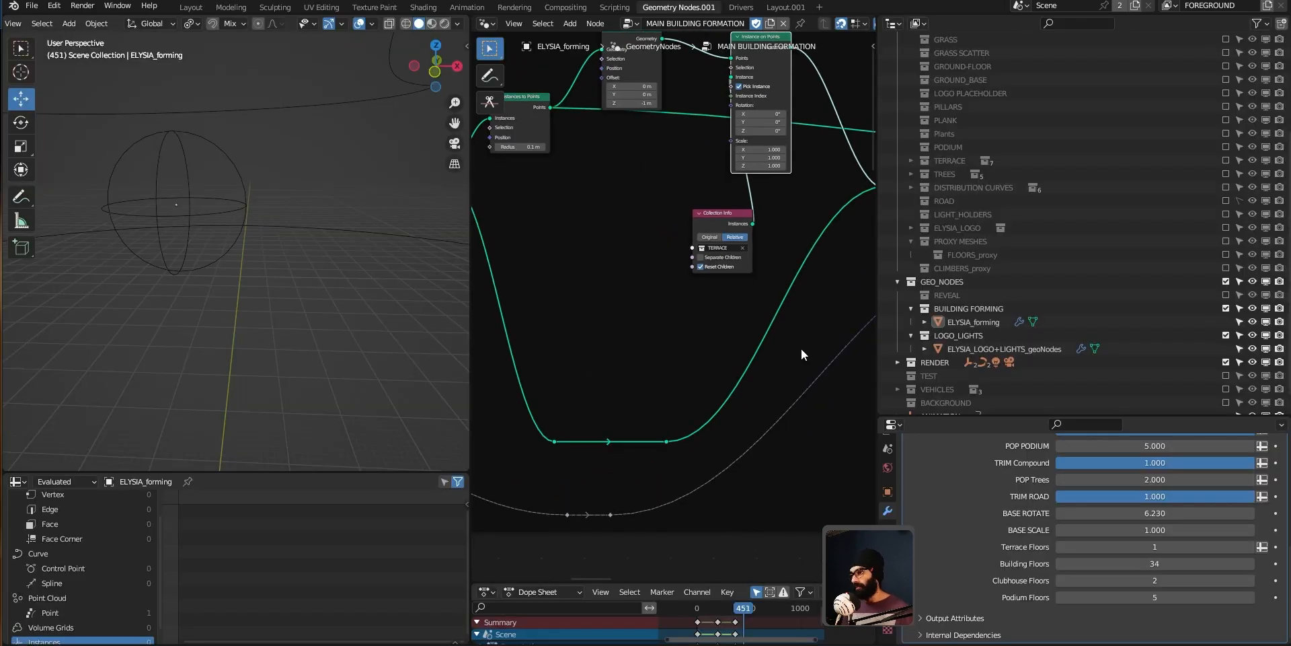
middle_click_drag(808, 370, 738, 337)
key("ctrl+space")
scroll(921, 324, "down", 1)
middle_click_drag(928, 323, 531, 382)
middle_click_drag(1156, 420, 894, 407)
scroll(895, 407, "down", 4)
middle_click_drag(821, 366, 683, 368)
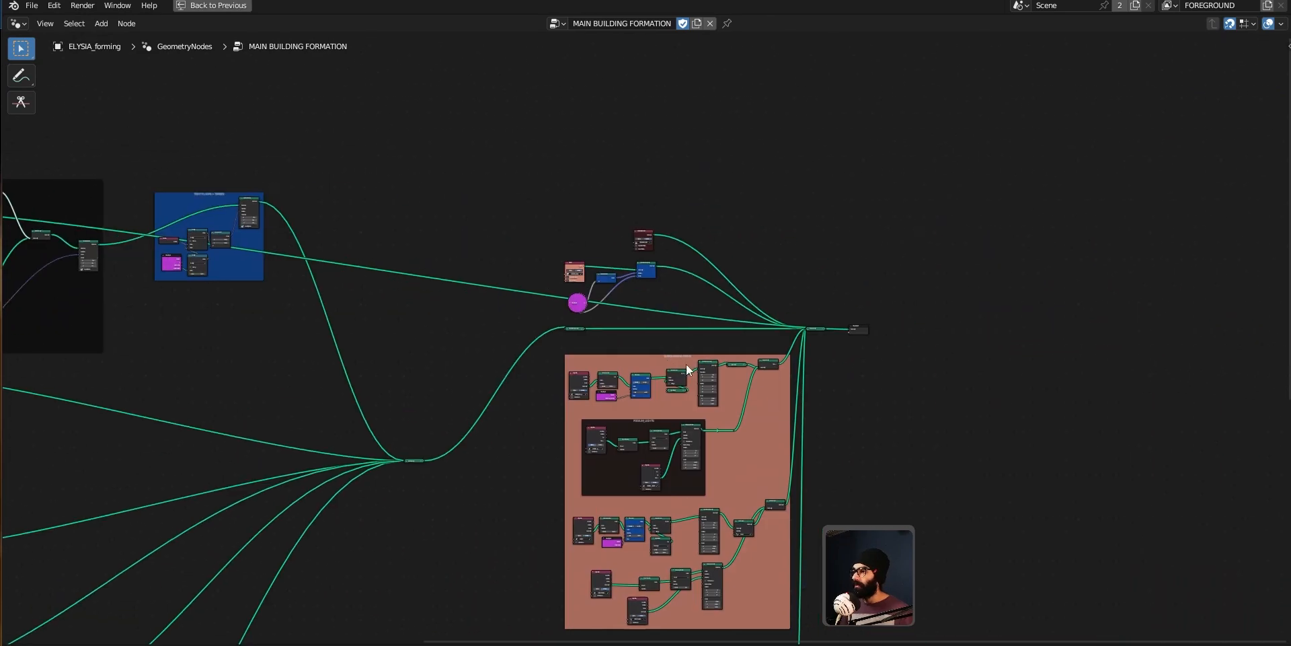
middle_click_drag(554, 363, 719, 401)
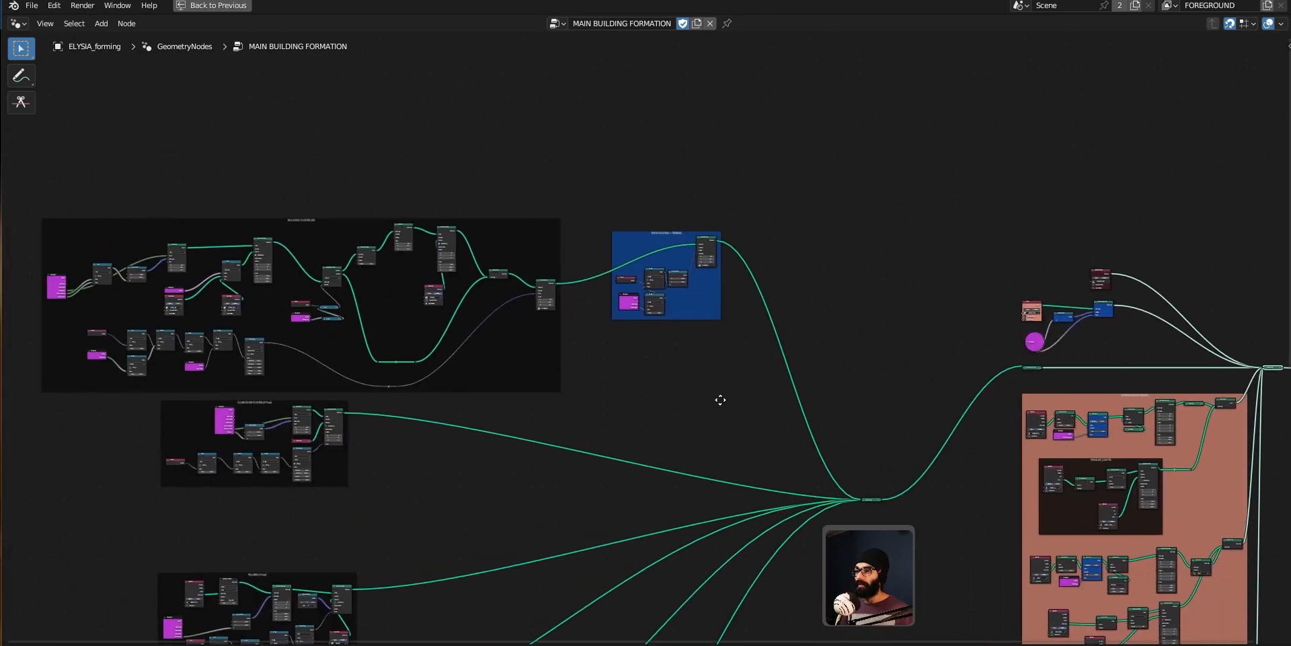
key("ctrl+space")
middle_click_drag(303, 237, 291, 269)
Step: Switch to the notes app, tick off the to-do 'Replacing top instance in a stack of instances with another collection', and return
key("alt+Tab")
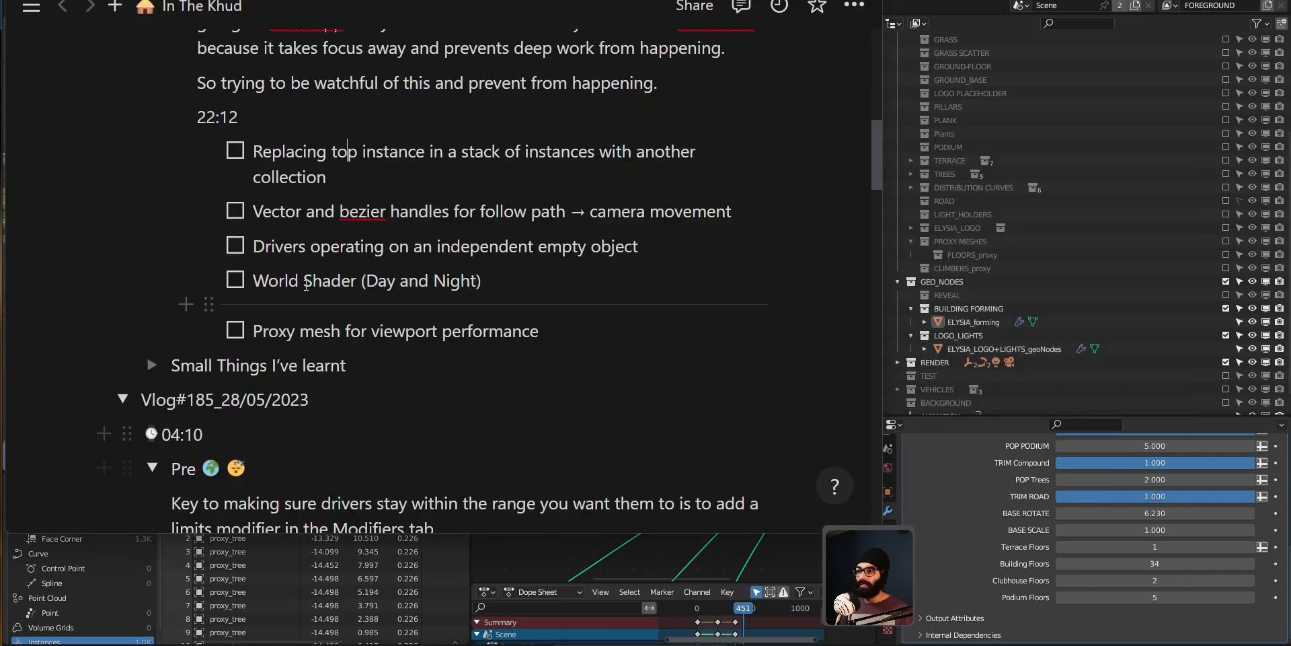
scroll(250, 266, "up", 5)
left_click(235, 286)
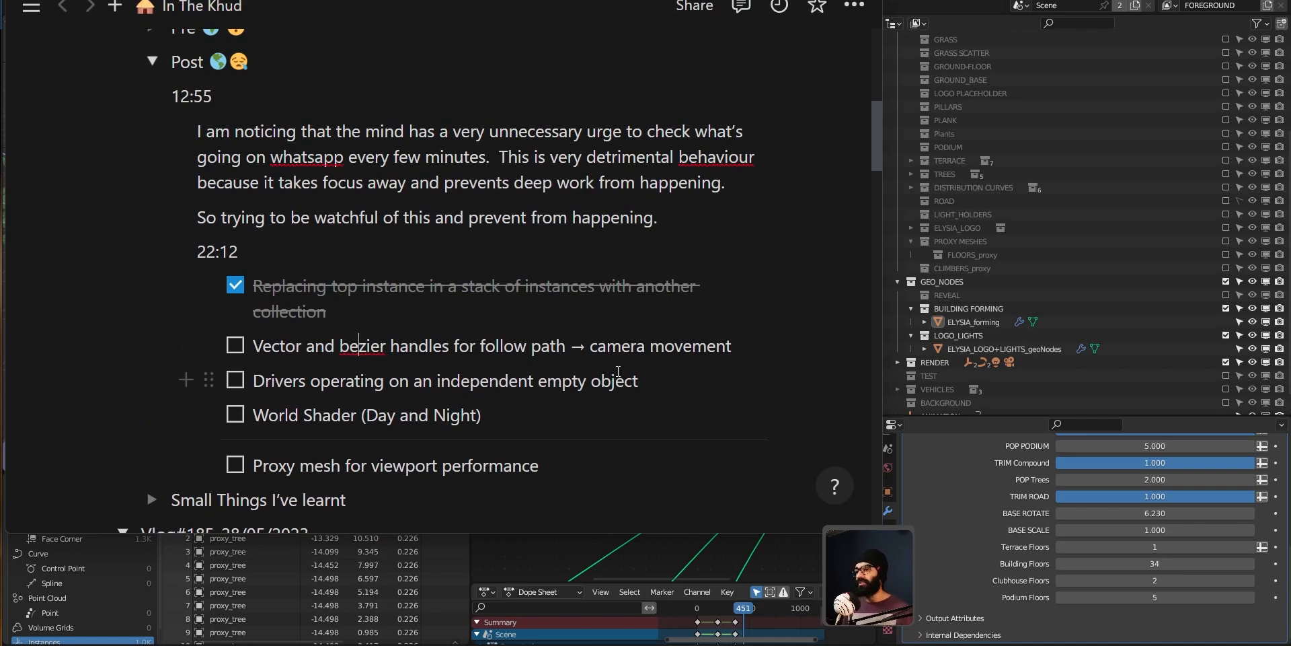
key("alt+Tab")
Step: Select the camera path curve in the viewport and jump to the first frame
scroll(215, 342, "down", 4)
middle_click_drag(208, 310, 328, 207)
left_click(349, 228)
key("shift+Left")
Step: Enlarge the Dope Sheet area and widen the Properties editor
right_click(728, 582)
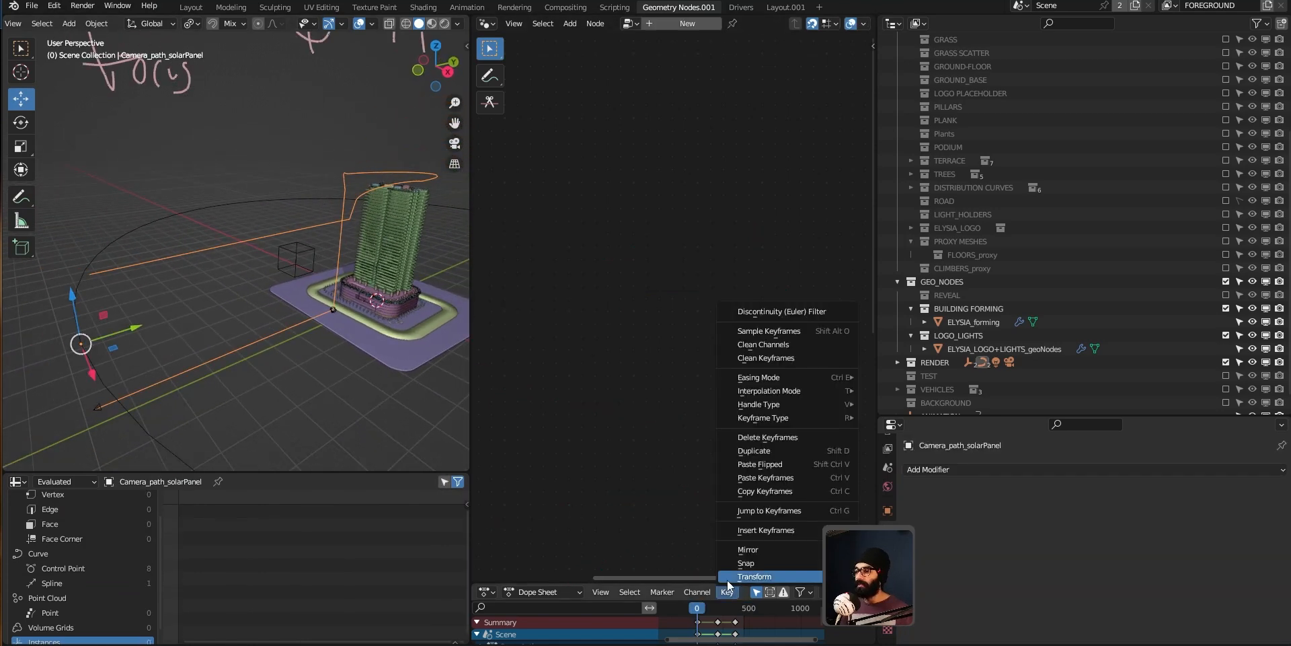
left_click_drag(661, 581, 665, 489)
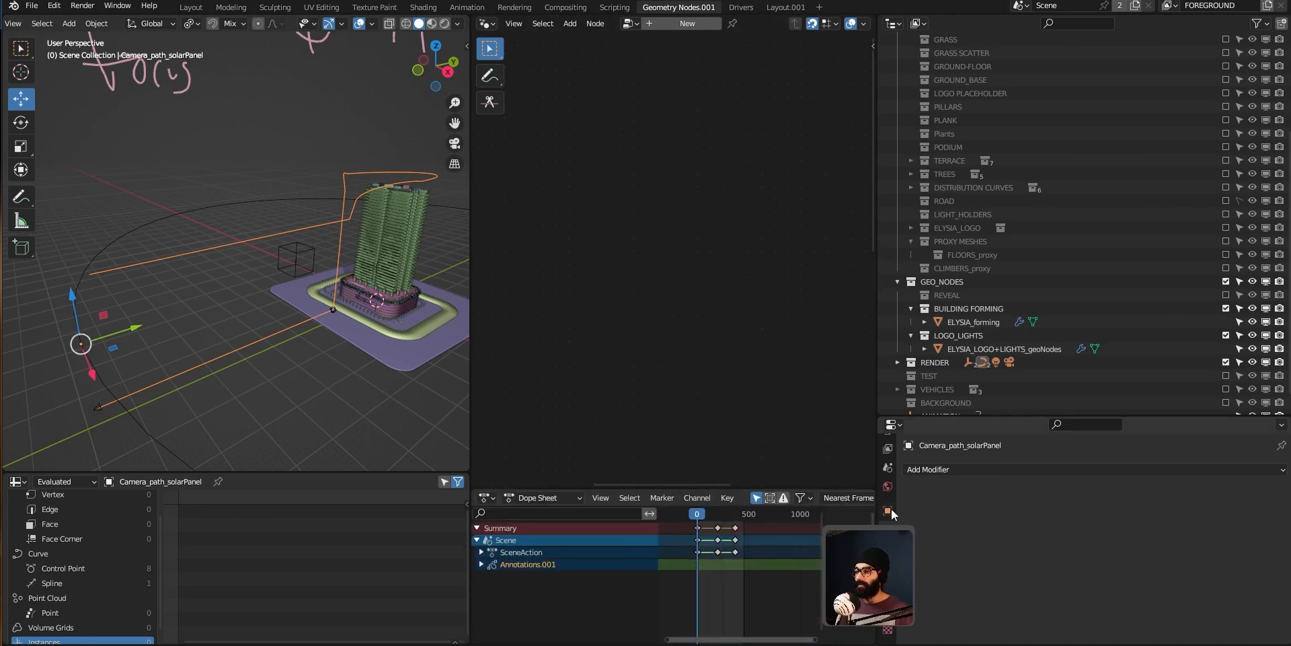
left_click_drag(874, 454, 943, 454)
Step: Play the animation briefly, stop it, and orbit around the building in the viewport
key("space")
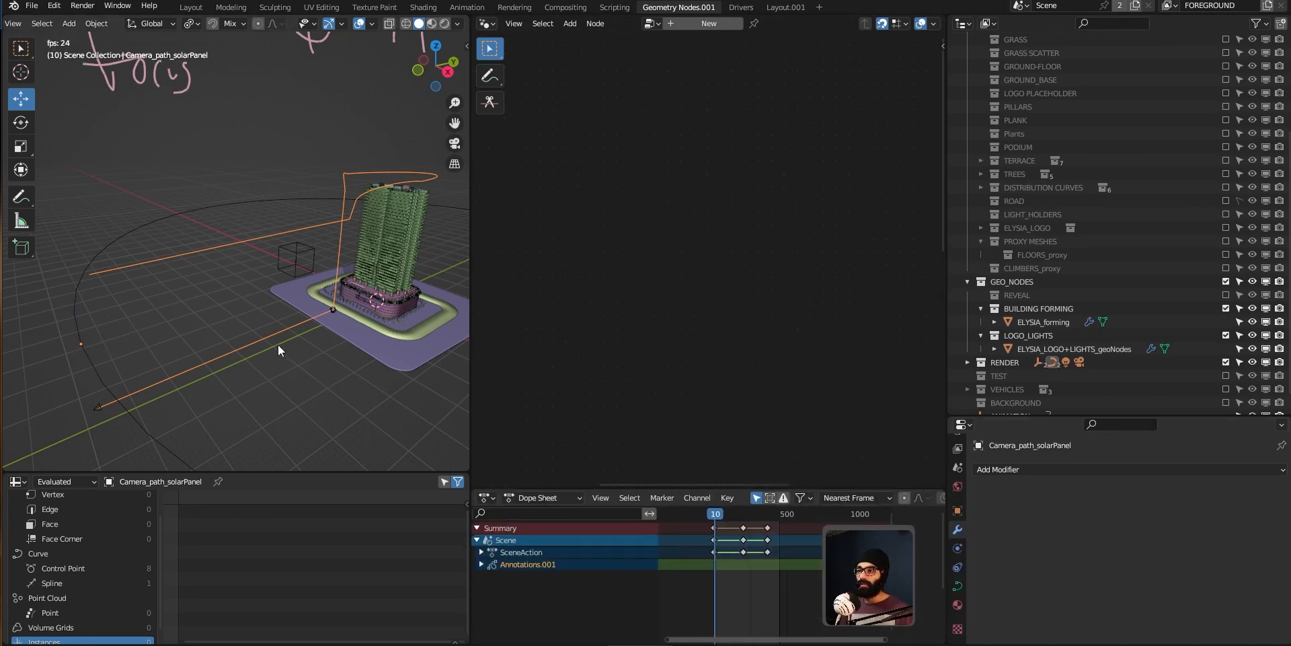
key("space")
middle_click_drag(212, 348, 265, 284, "shift")
scroll(264, 286, "up", 3)
left_click(225, 287)
scroll(283, 314, "down", 1)
Step: Maximize the 3D viewport and frame the building together with the camera paths
key("ctrl+space")
scroll(706, 371, "down", 1)
middle_click_drag(878, 367, 682, 397, "shift")
scroll(686, 401, "down", 2)
left_click(850, 345)
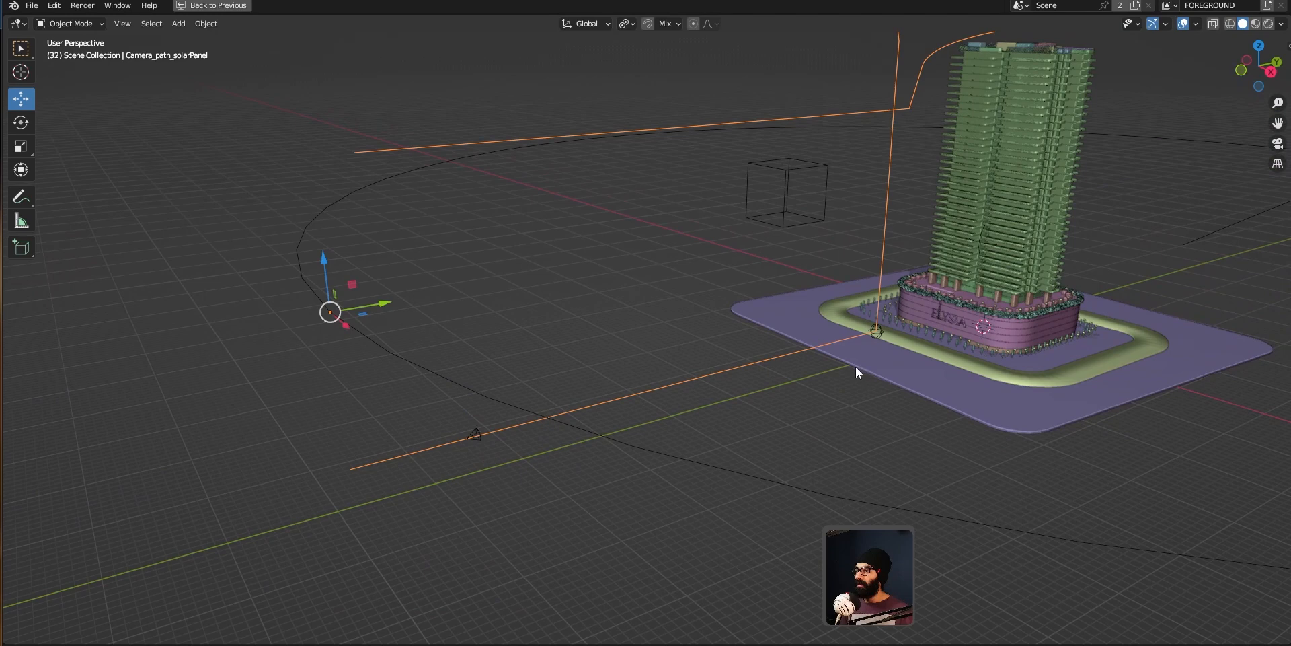
middle_click_drag(858, 366, 713, 452, "shift")
Step: Select the Camera_path_solarPanel curve, play the animation, and zoom in on the tower's top
left_click(320, 537)
left_click(352, 591)
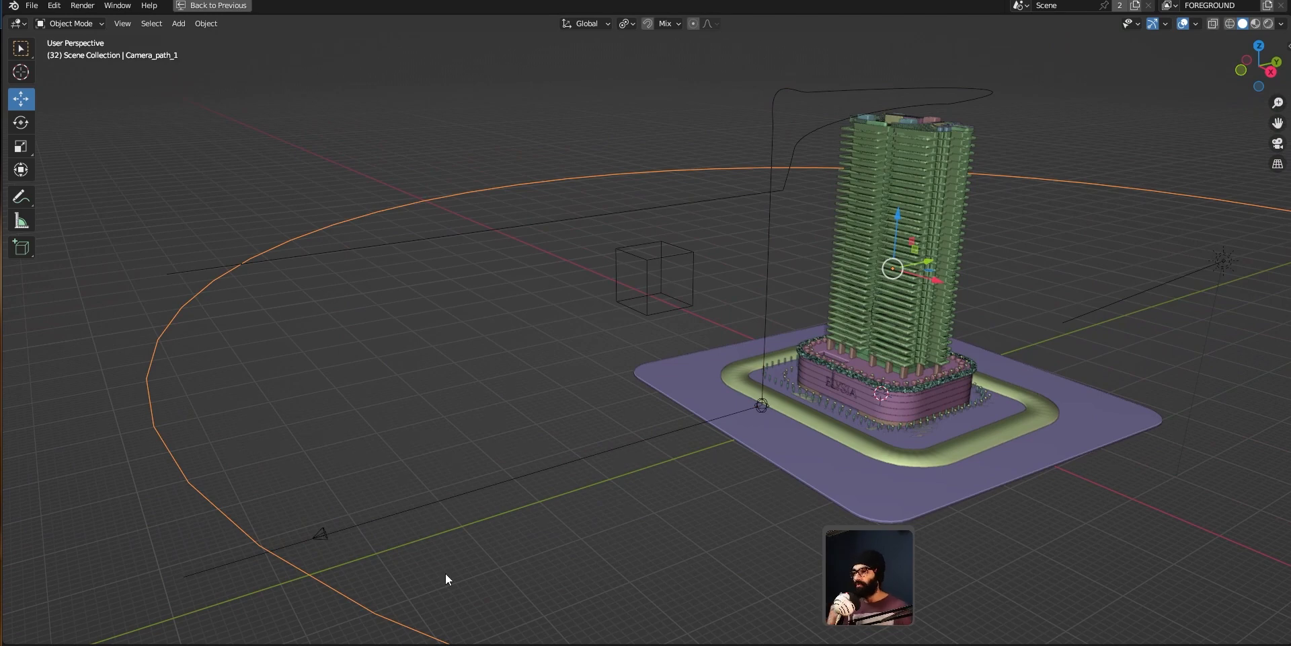
left_click(427, 507)
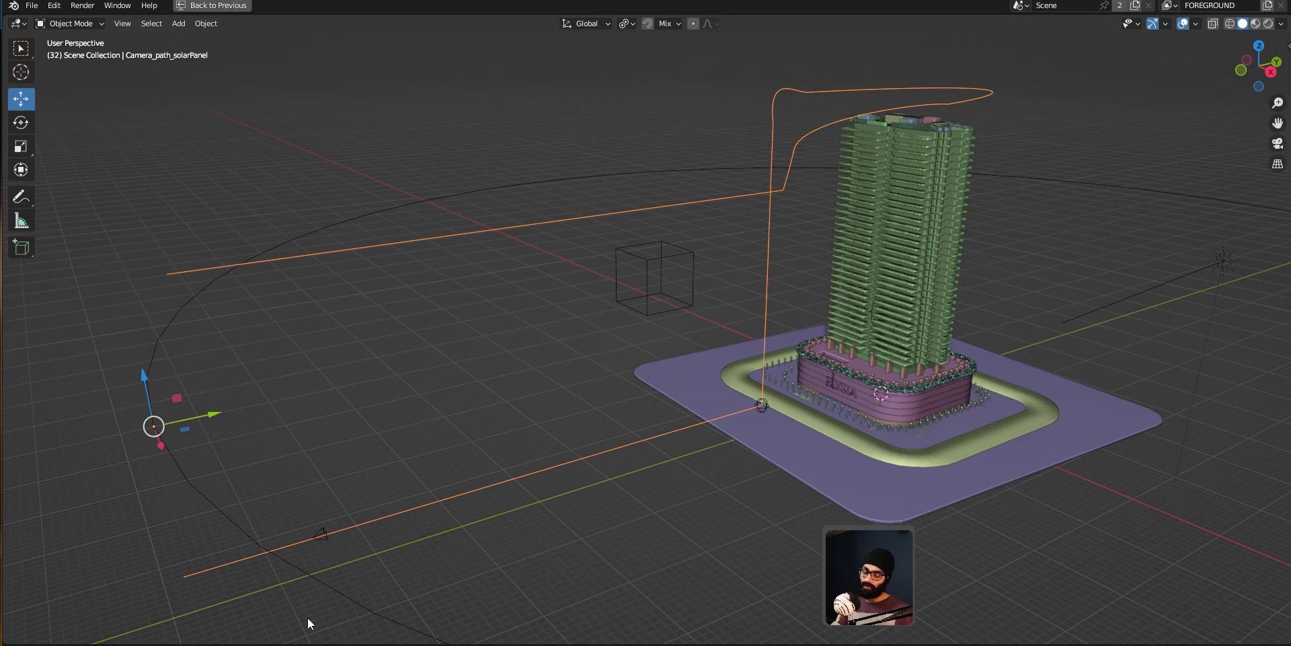
key("space")
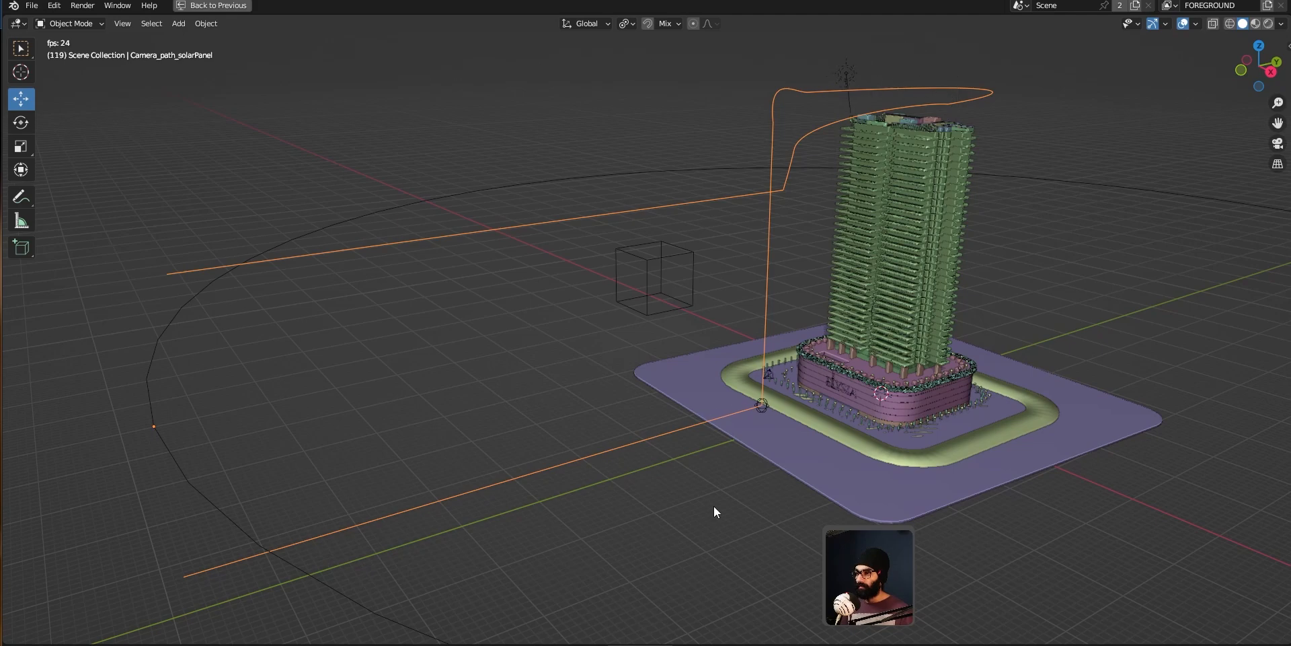
key("space")
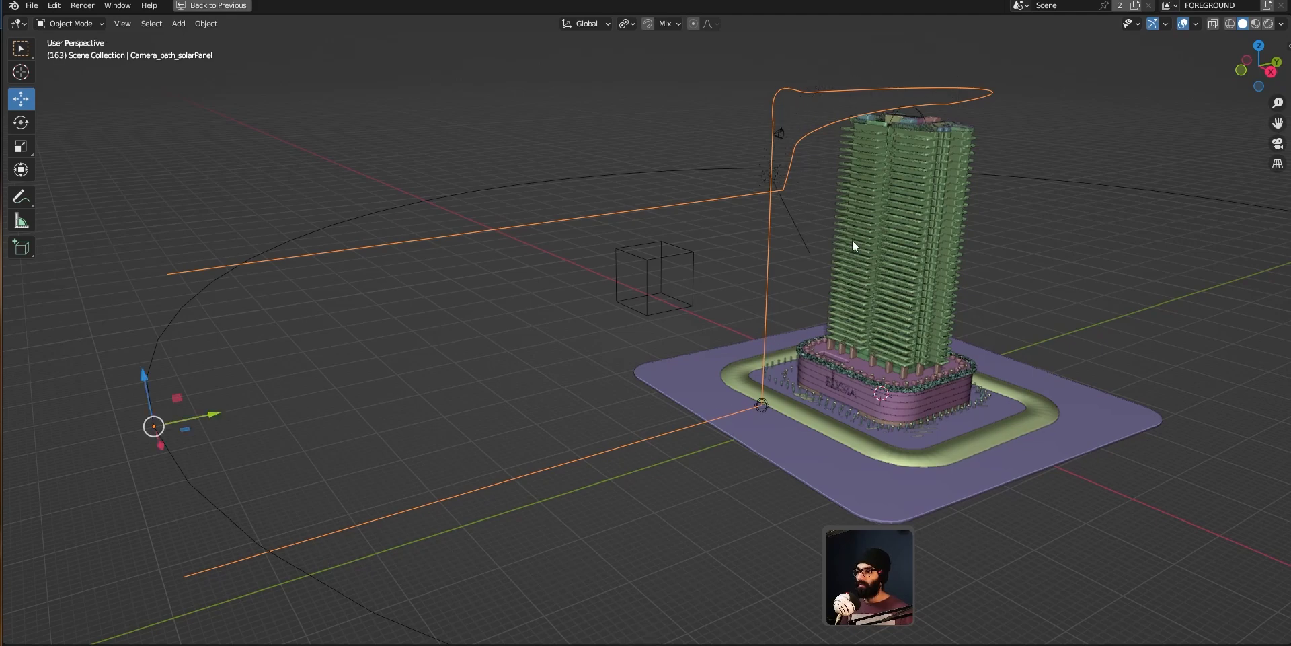
scroll(853, 240, "up", 8)
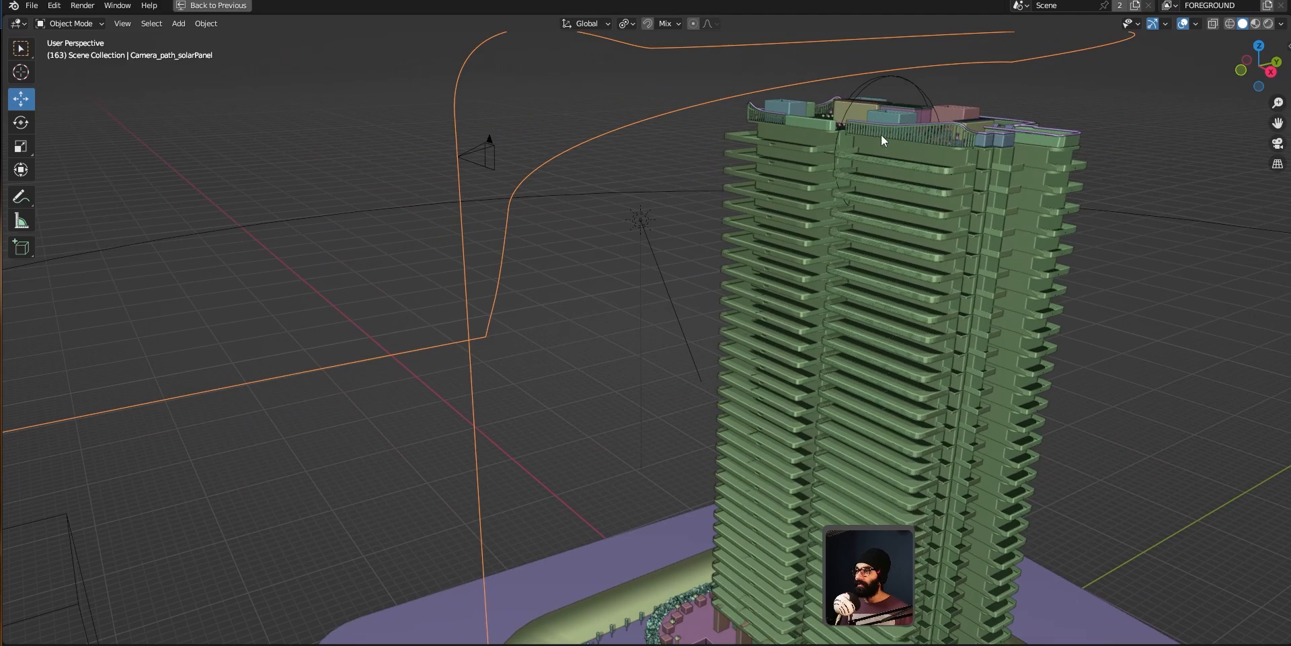
Step: Select the FOCUS empty at the tower's top and step through frames while orbiting to watch it move along its path
left_click(844, 107)
left_click(853, 106)
scroll(843, 242, "down", 2)
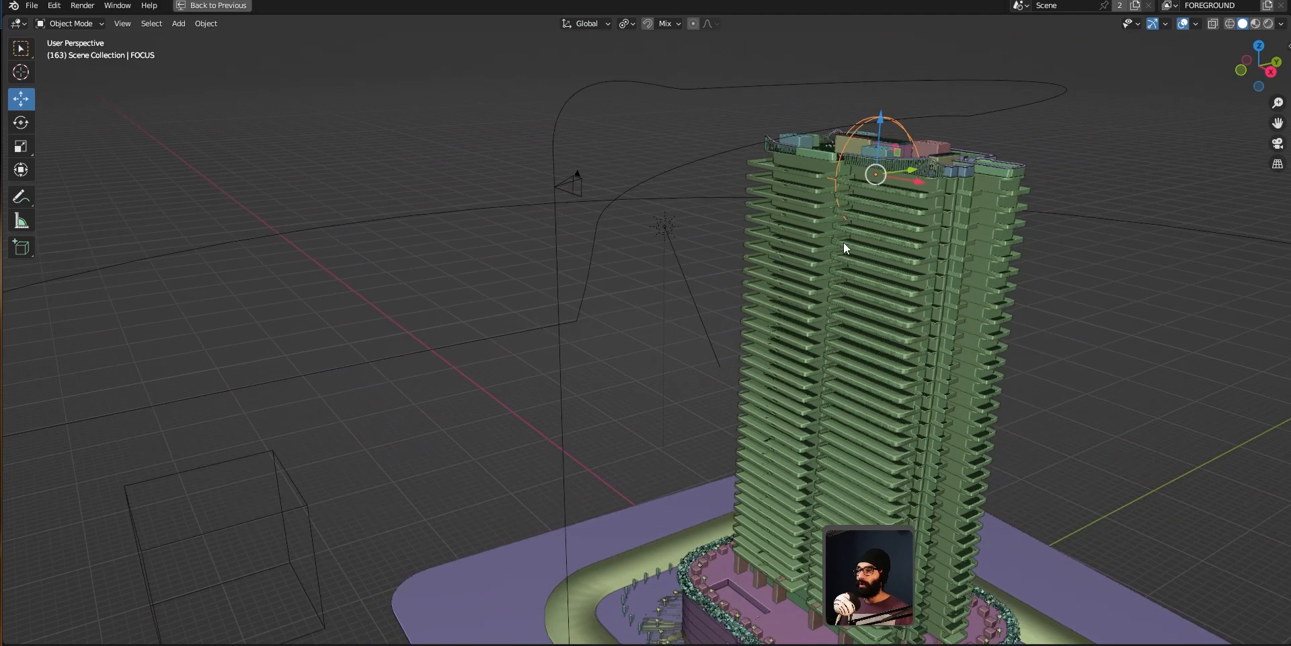
scroll(844, 248, "down", 2)
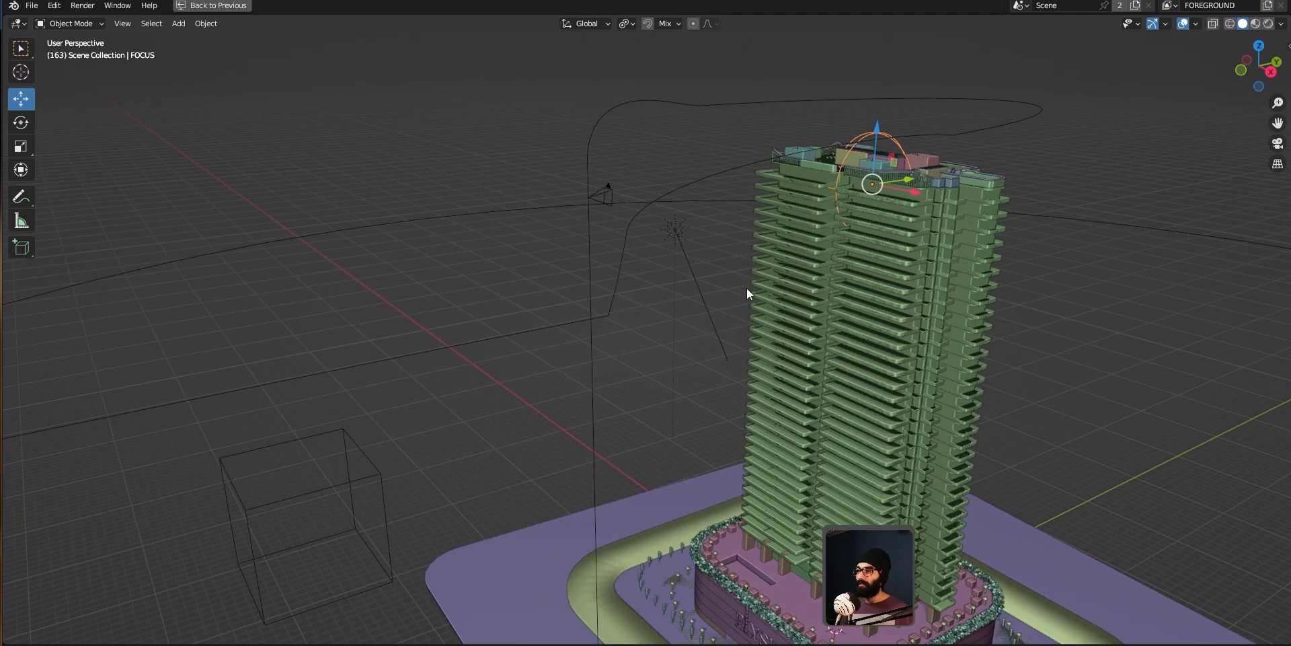
scroll(747, 287, "up", 20, "alt")
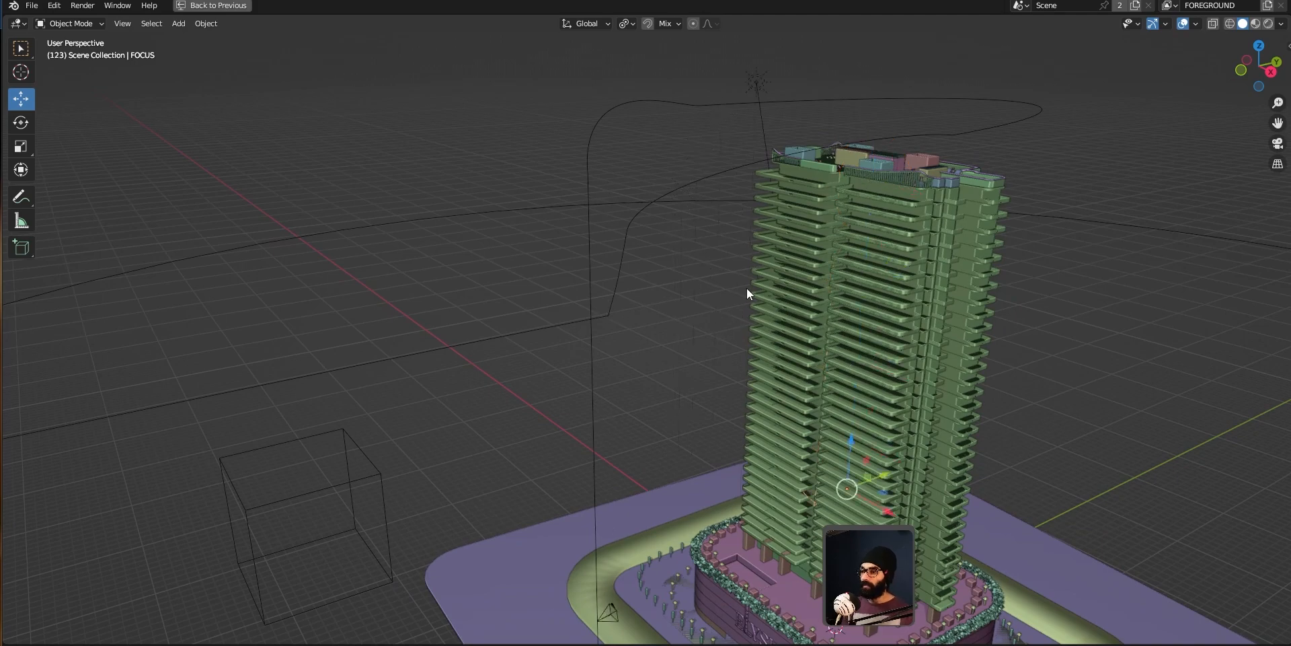
middle_click_drag(746, 287, 767, 185, "shift")
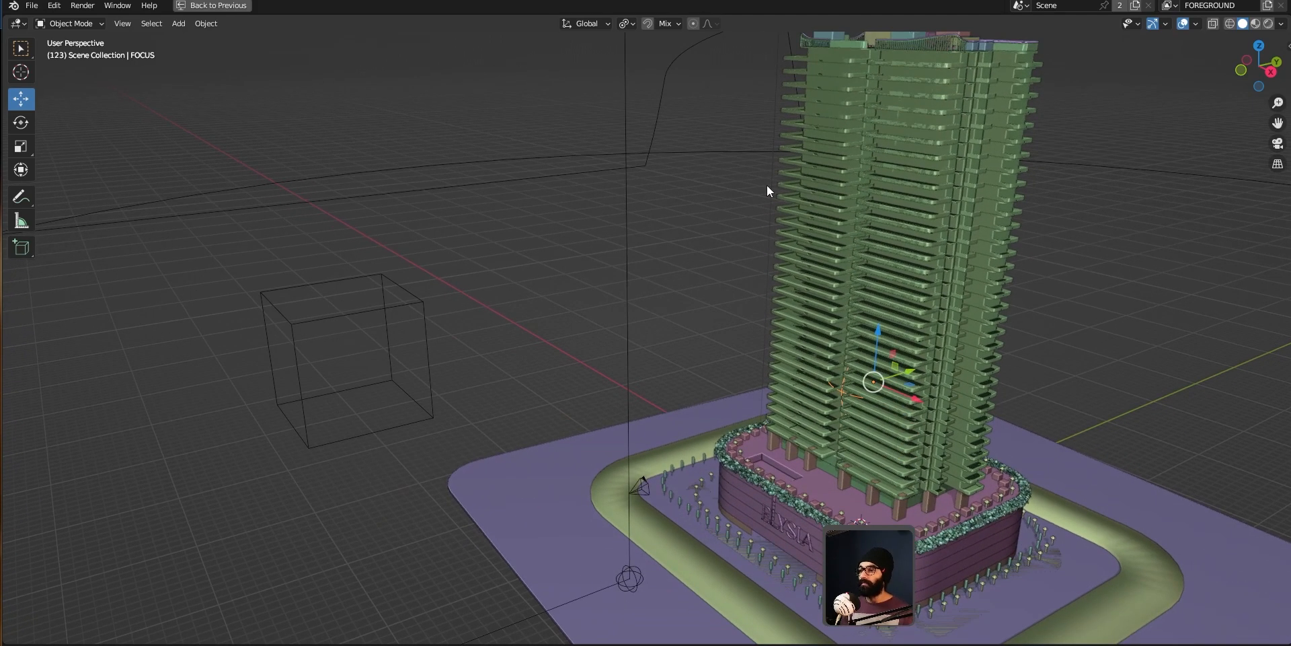
scroll(767, 184, "down", 10, "alt")
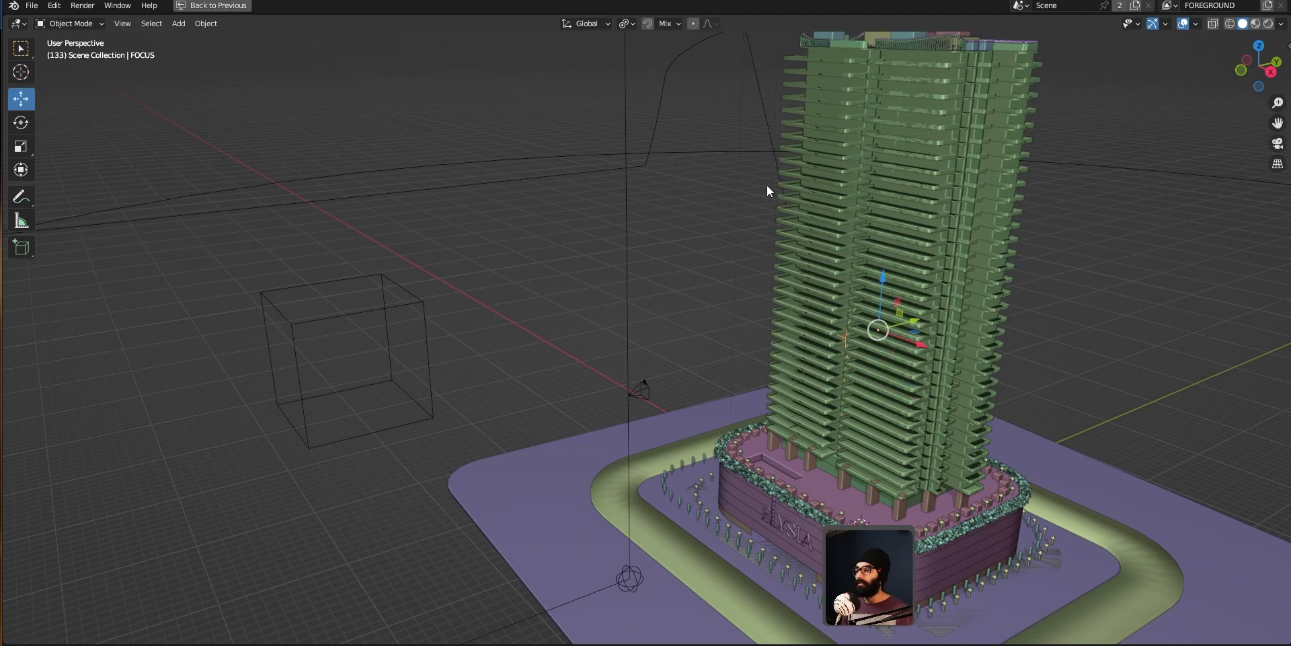
scroll(767, 185, "down", 10, "alt")
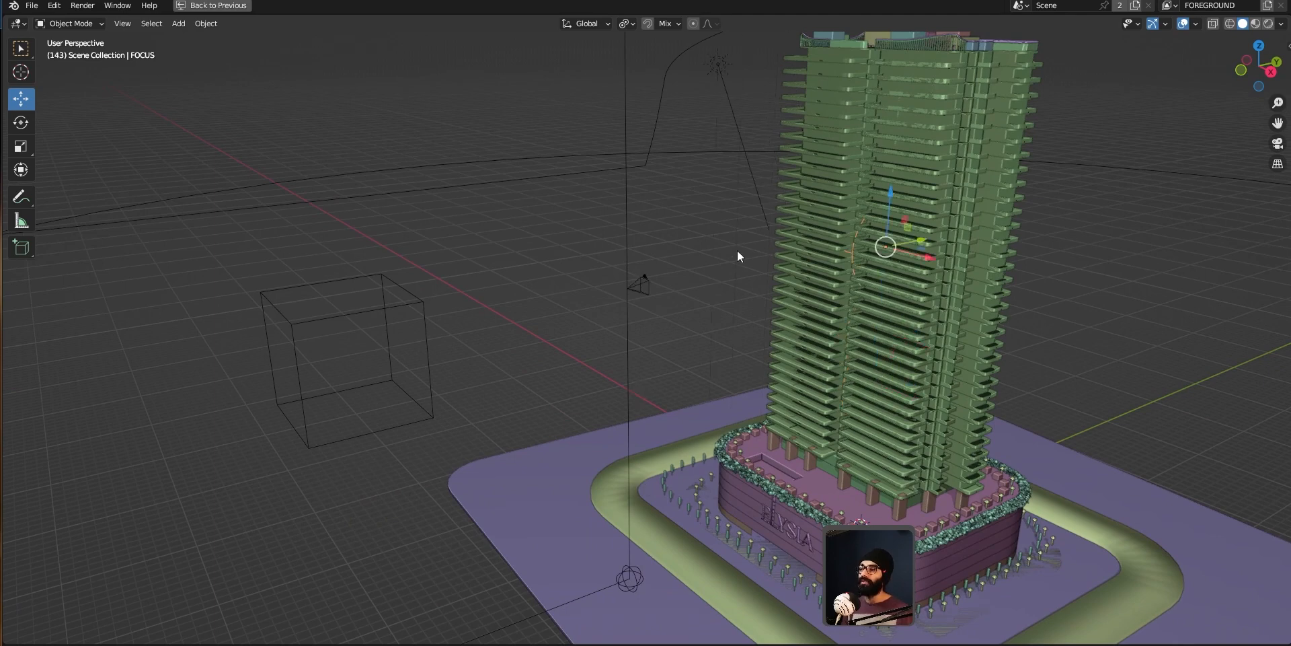
scroll(736, 263, "up", 10, "alt")
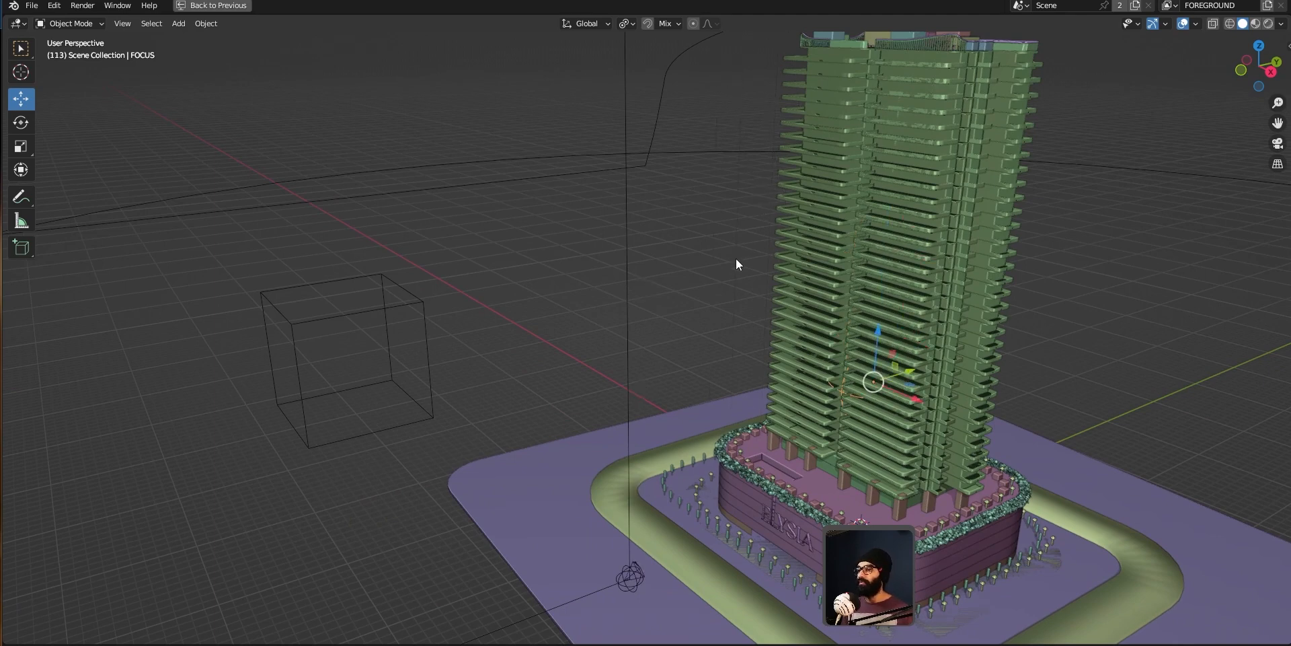
scroll(736, 259, "down", 20, "alt")
middle_click_drag(736, 259, 704, 385, "shift")
scroll(703, 385, "up", 20, "alt")
scroll(703, 385, "down", 20, "alt")
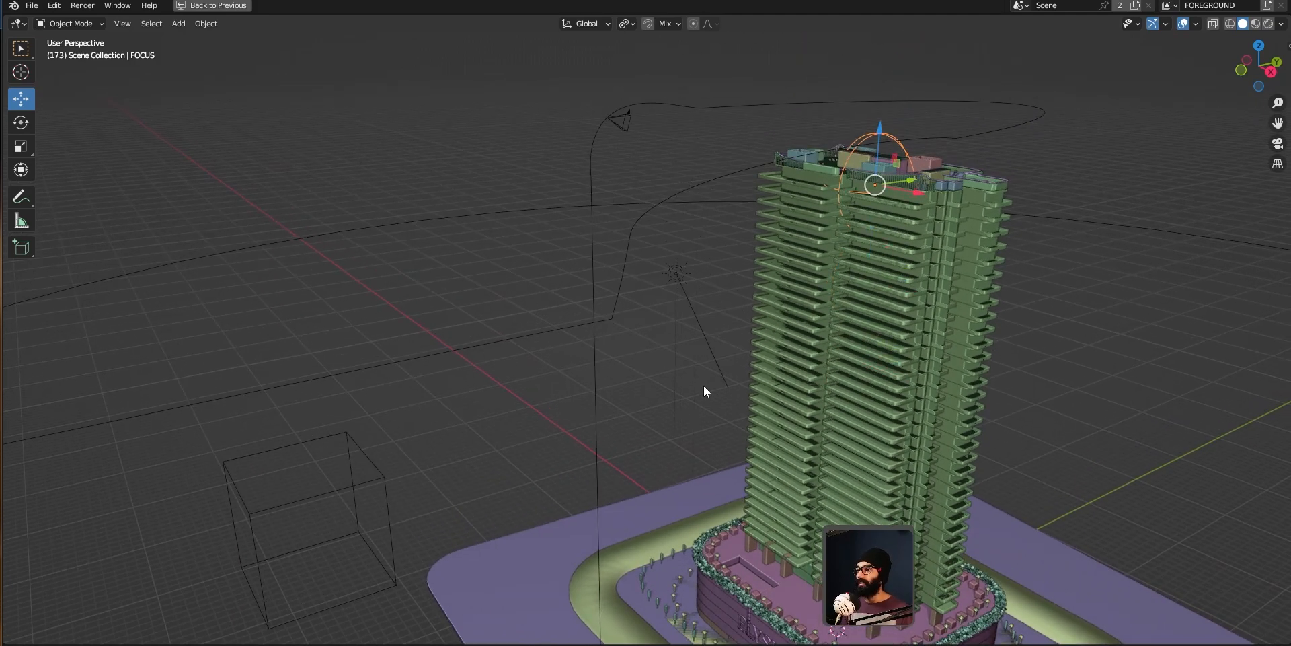
middle_click_drag(709, 308, 656, 173)
scroll(698, 120, "up", 6)
middle_click_drag(698, 120, 772, 151, "shift")
scroll(712, 228, "down", 5)
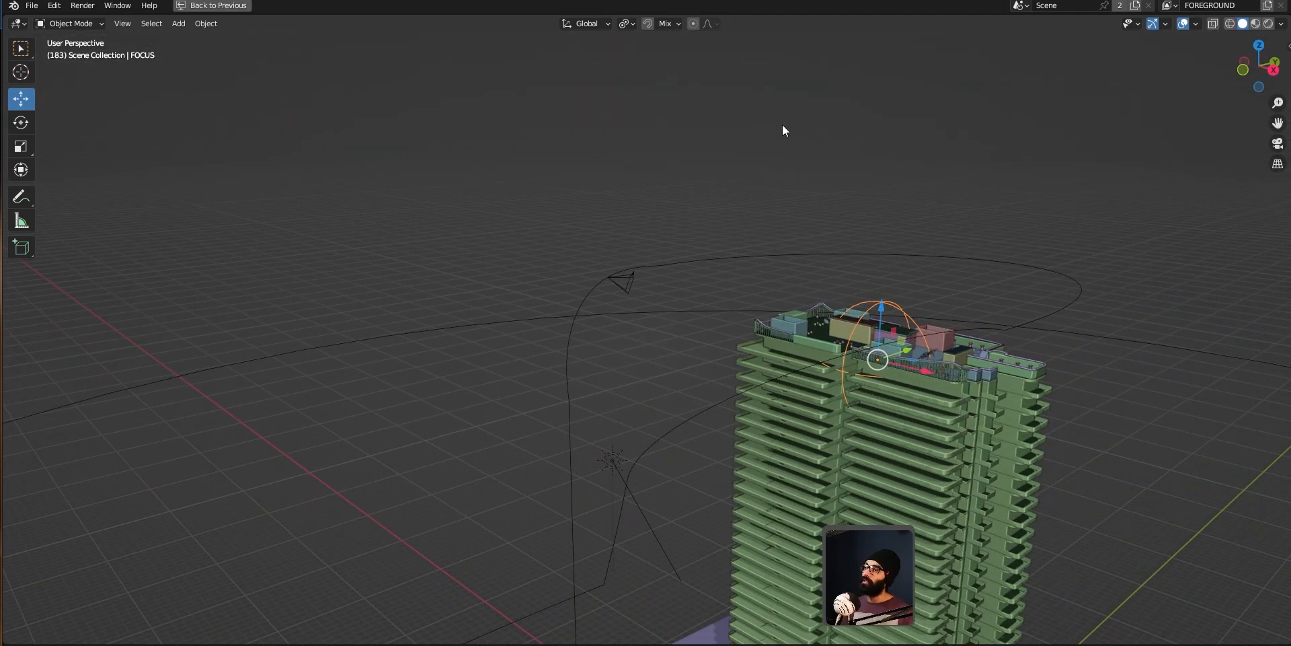
middle_click_drag(729, 301, 669, 305)
middle_click_drag(633, 375, 662, 324, "shift")
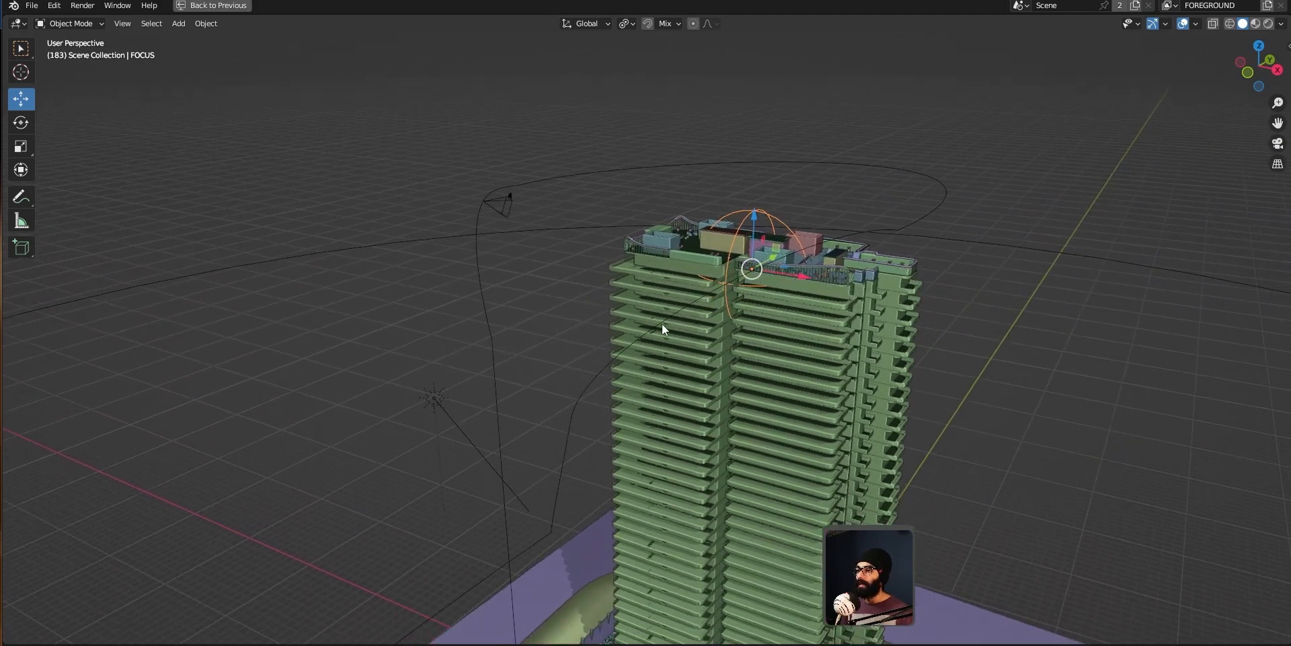
scroll(679, 310, "down", 3)
scroll(687, 286, "up", 10, "alt")
scroll(687, 286, "up", 20, "alt")
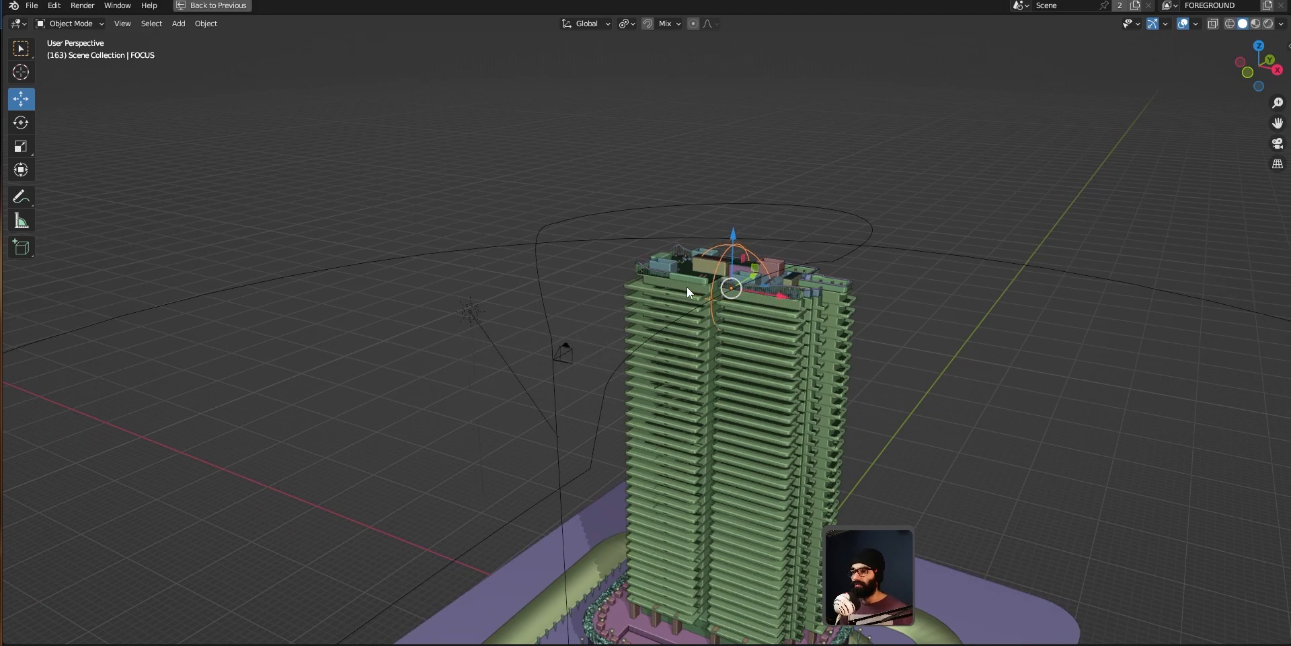
middle_click_drag(662, 481, 687, 317, "shift")
scroll(687, 317, "down", 1)
scroll(687, 316, "up", 10, "alt")
scroll(688, 317, "down", 20, "alt")
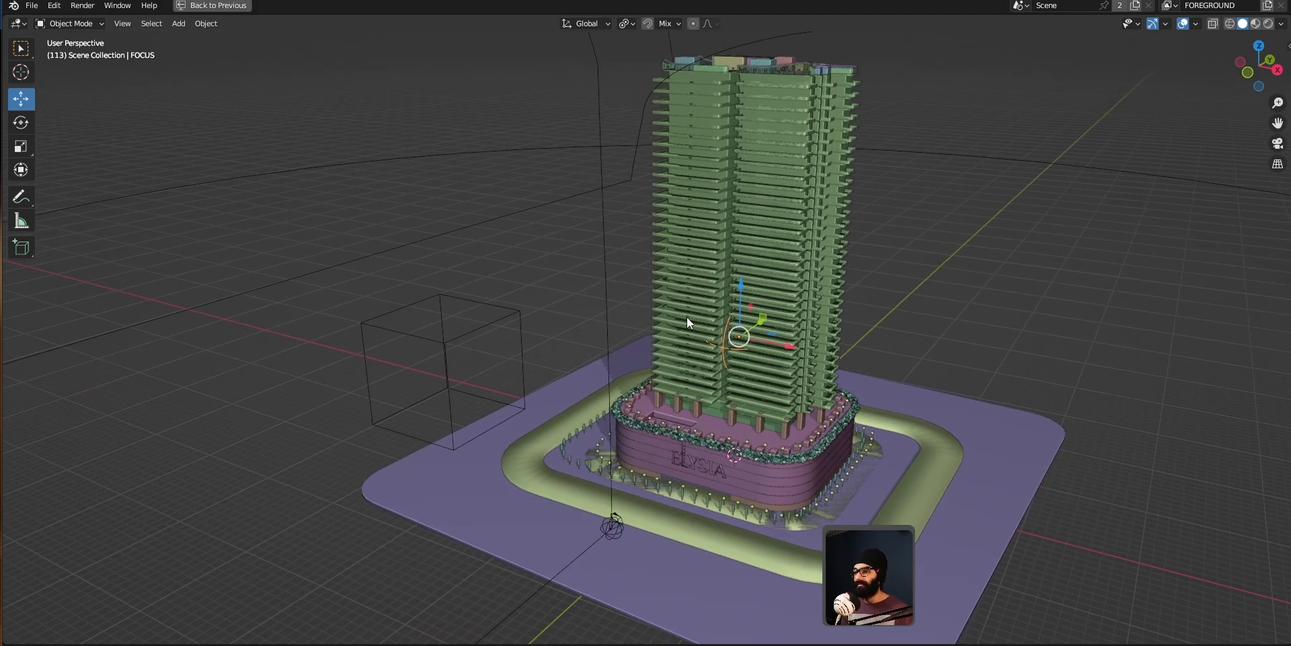
key("Up")
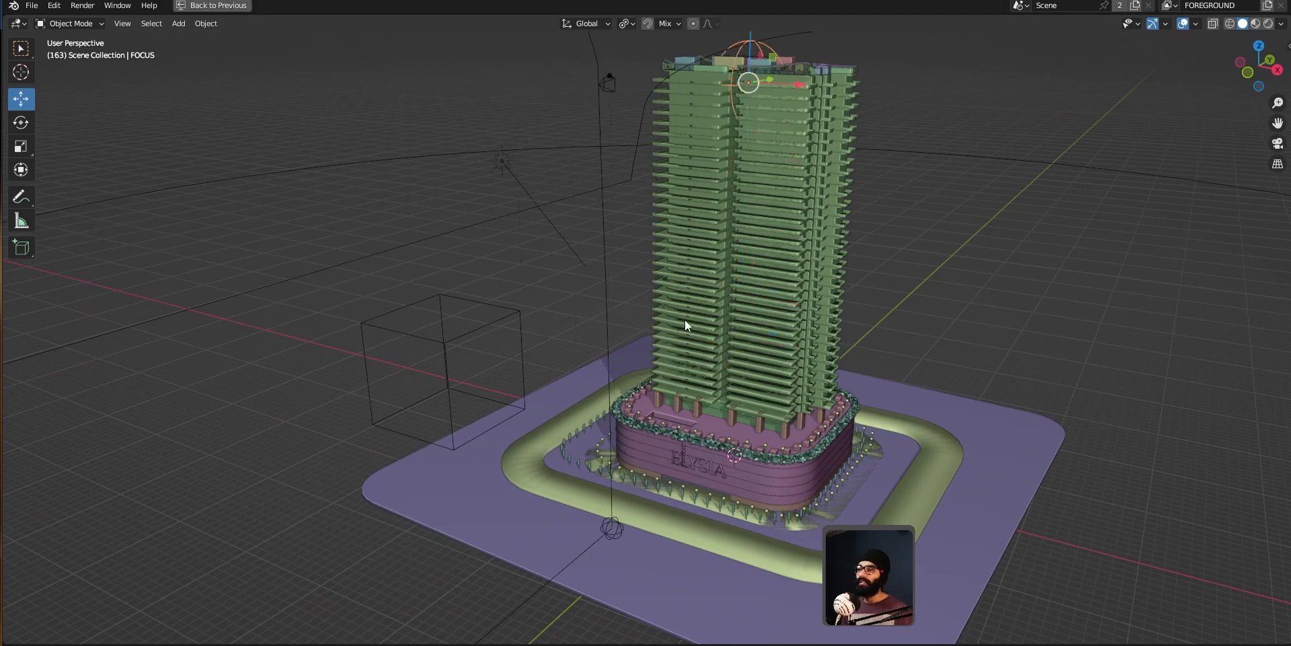
middle_click_drag(709, 316, 681, 402, "shift")
key("Down")
scroll(680, 402, "down", 20, "alt")
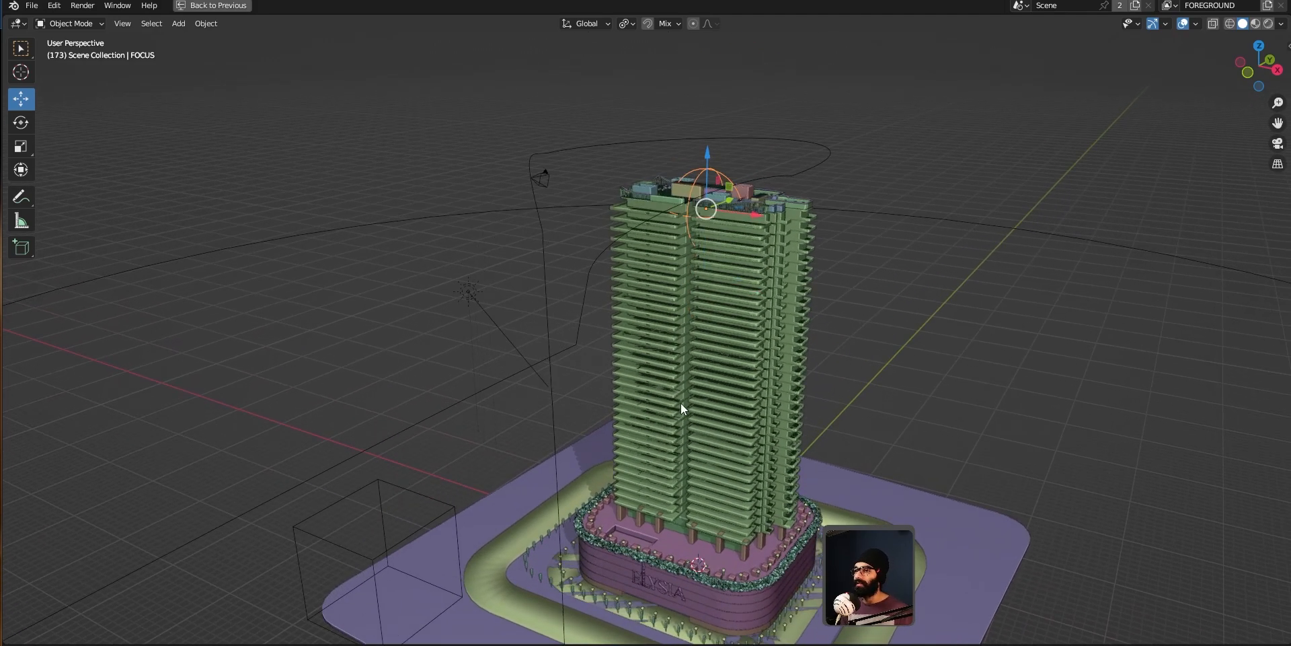
Step: Select the Camera_path_solarPanel curve and inspect its control points and bezier handles in Edit Mode, returning to Object Mode
left_click(536, 275)
left_click(542, 282)
key("Tab")
middle_click_drag(610, 177, 556, 276, "shift")
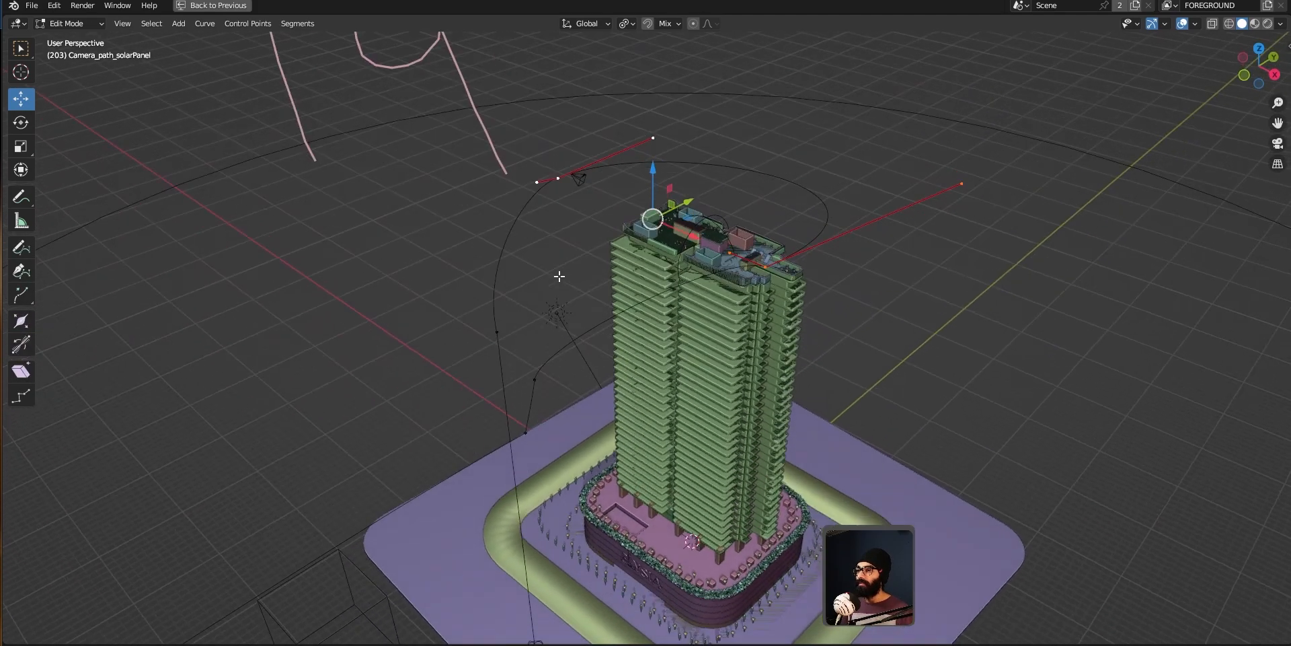
left_click(496, 333)
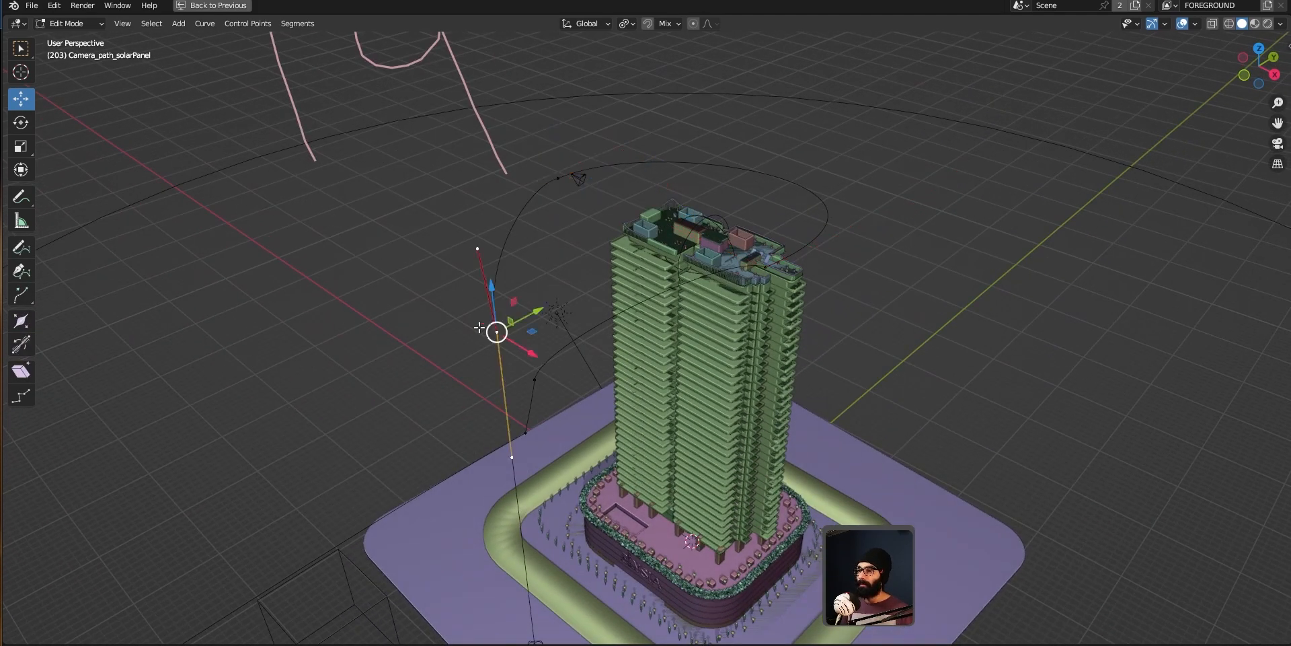
middle_click_drag(496, 333, 471, 442)
middle_click_drag(497, 344, 564, 250)
left_click(584, 197)
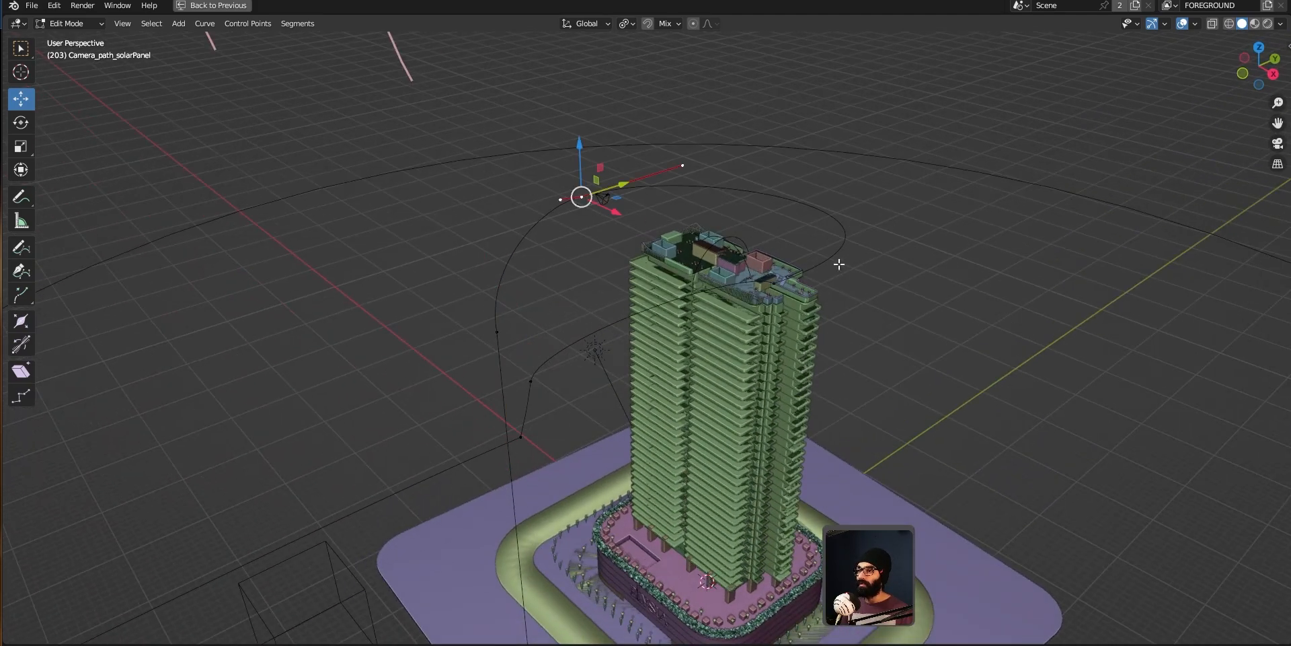
middle_click_drag(754, 283, 740, 191)
left_click(839, 222)
left_click(730, 162)
middle_click_drag(721, 243, 746, 537)
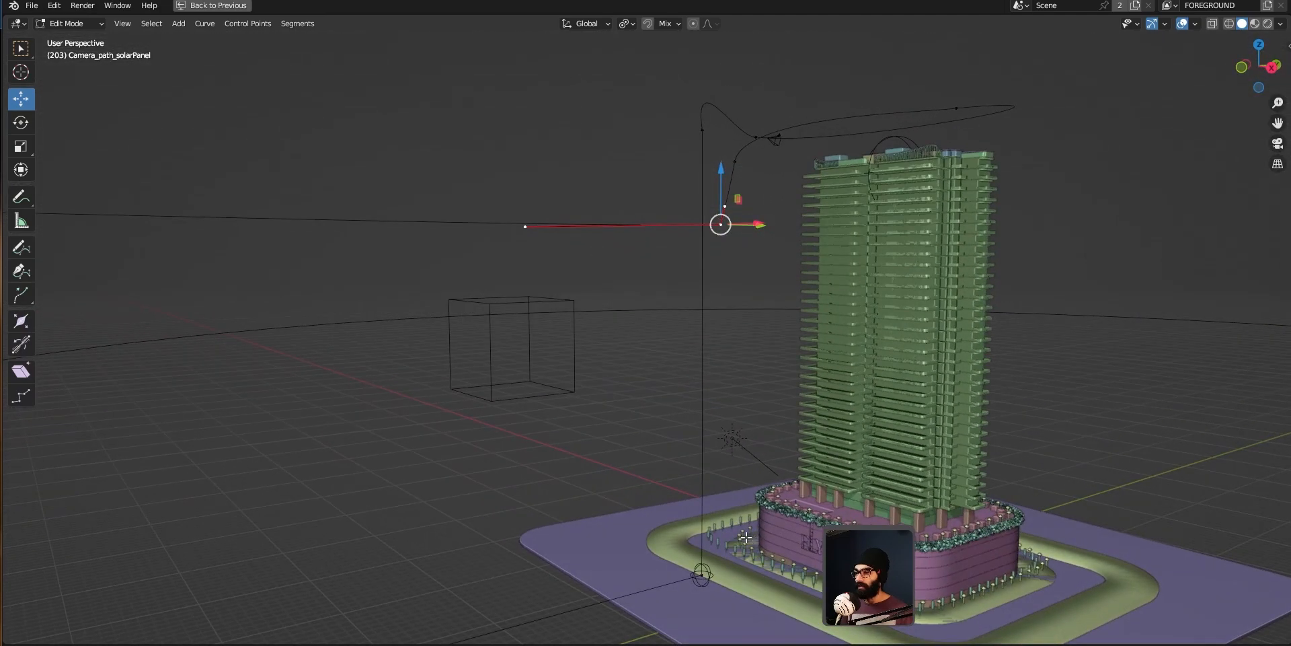
left_click(703, 575)
middle_click_drag(701, 574, 571, 395)
key("Tab")
middle_click_drag(686, 281, 655, 373)
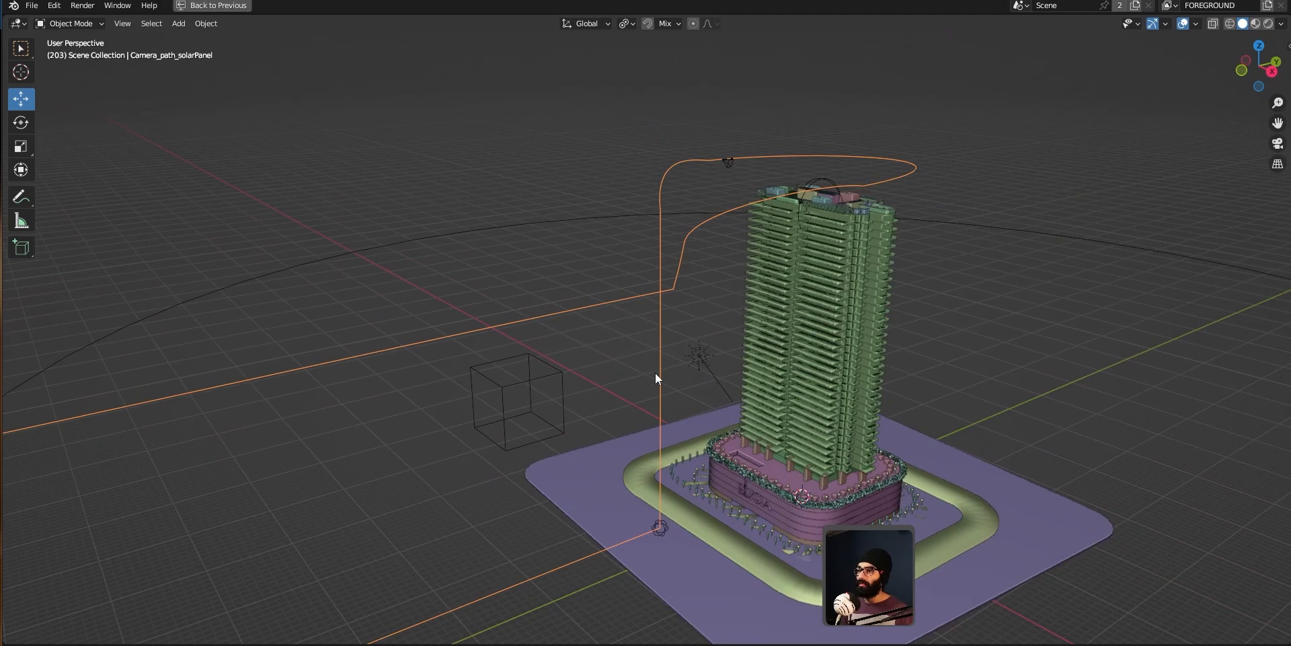
Step: Switch to the notes app, tick off the 'Vector and bezier handles for follow path → camera movement' item, and return
key("alt+Tab")
left_click(235, 345)
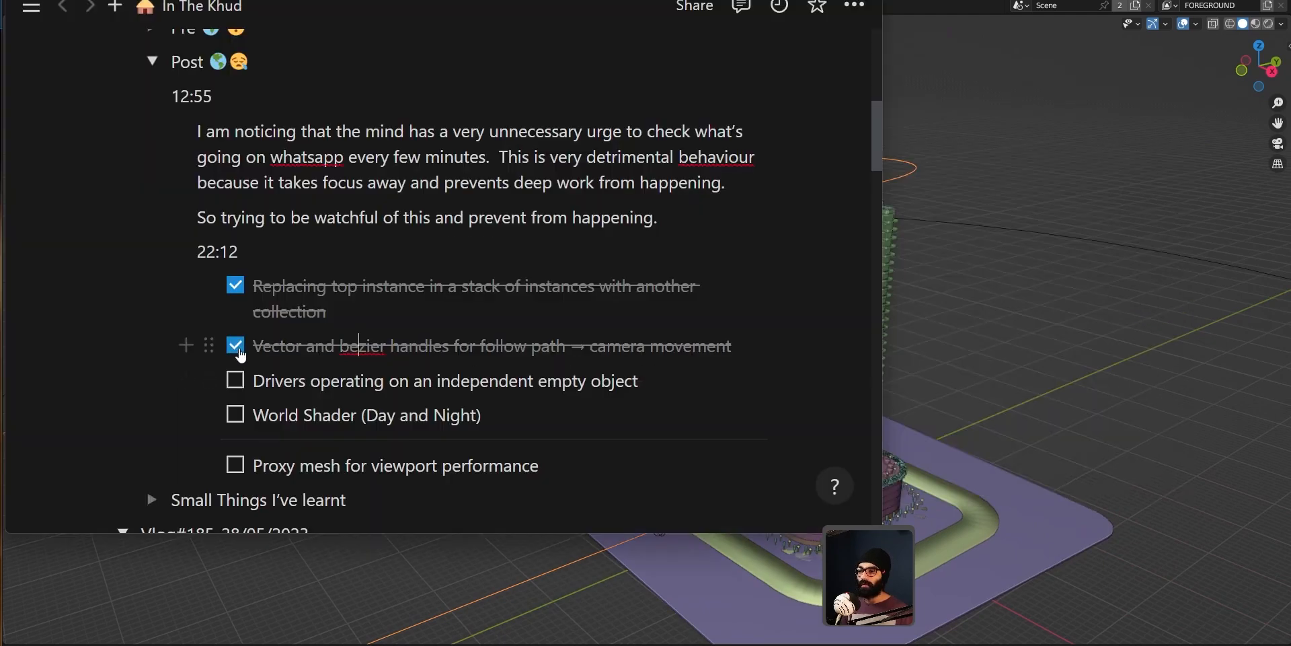
key("alt+Tab")
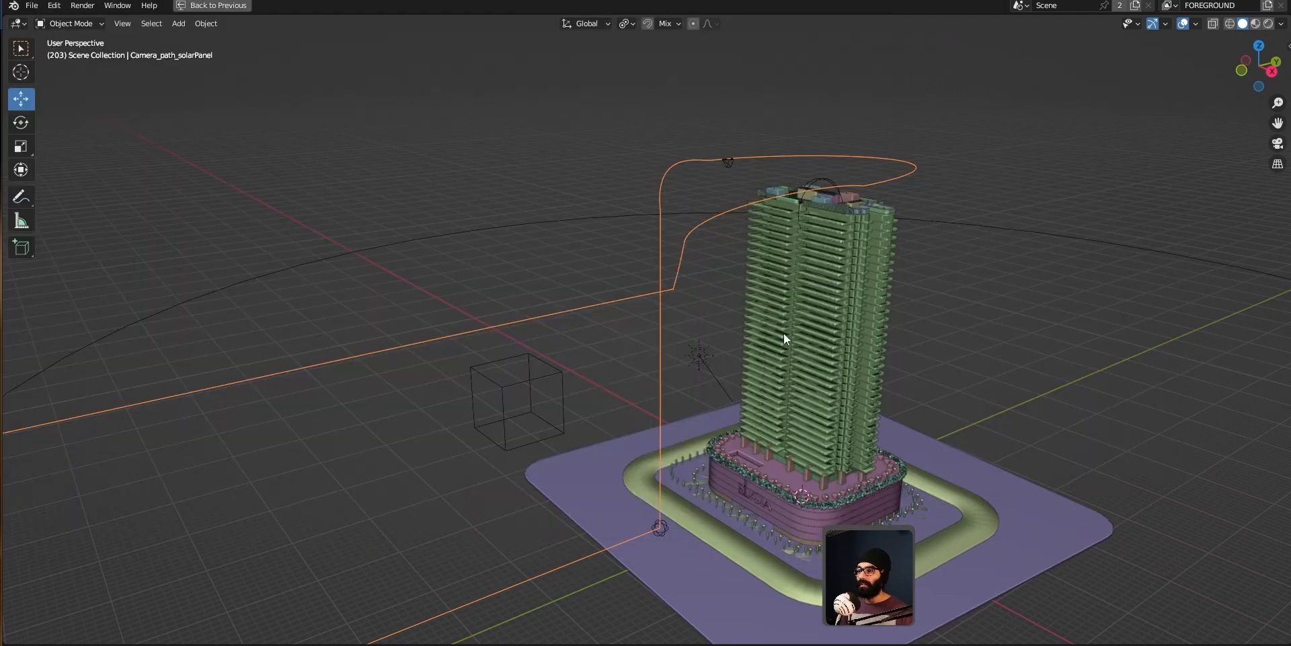
Step: Select the ANIMATION empty and review its lightsON and solarPanel custom properties in the sidebar's Item tab
scroll(785, 335, "down", 2)
left_click(578, 408)
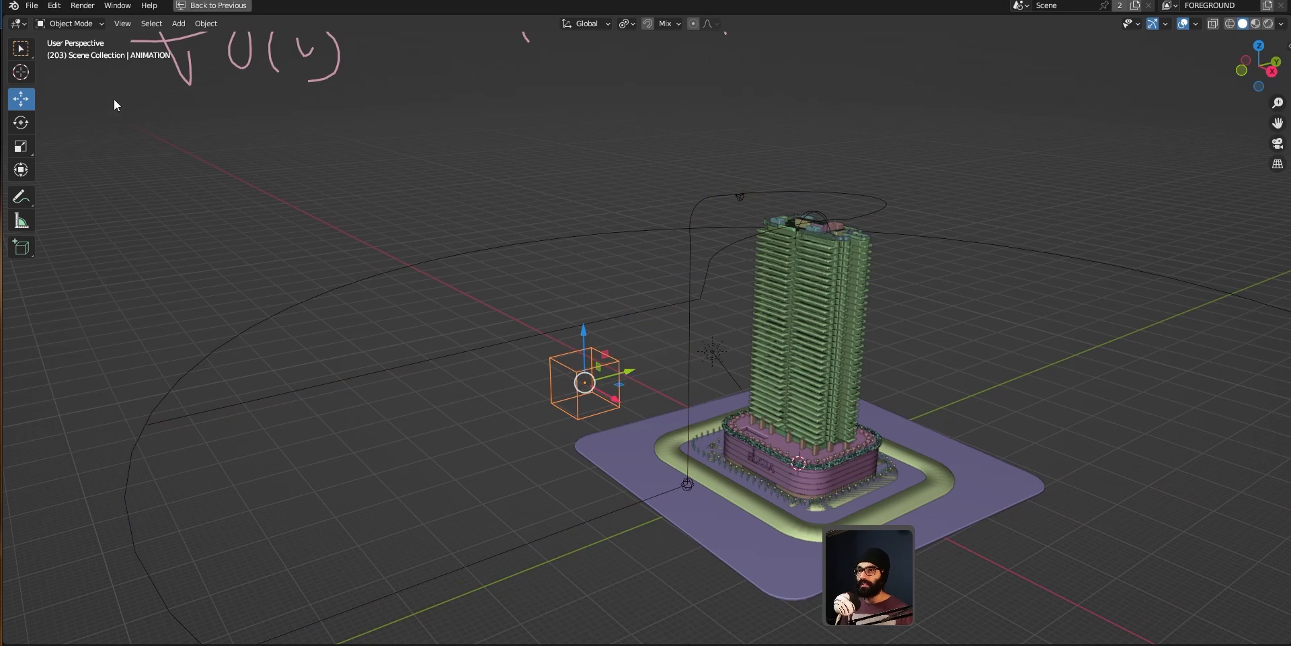
key("ctrl+space")
key("ctrl+space")
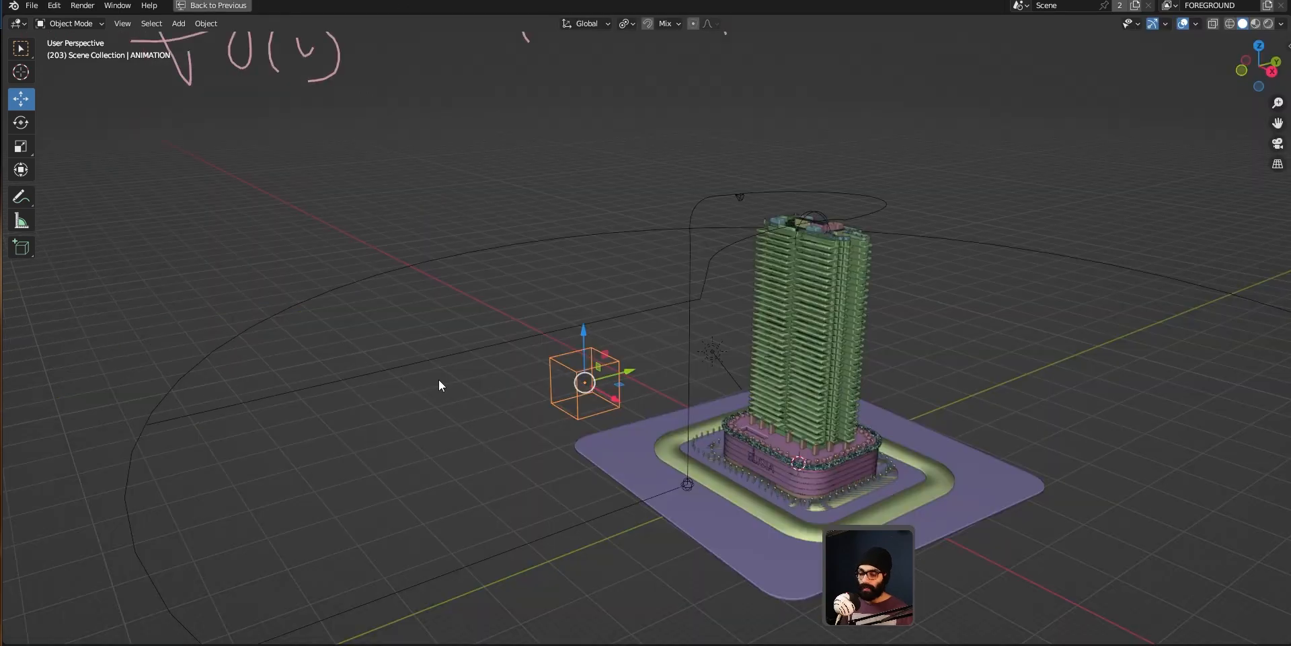
key("n")
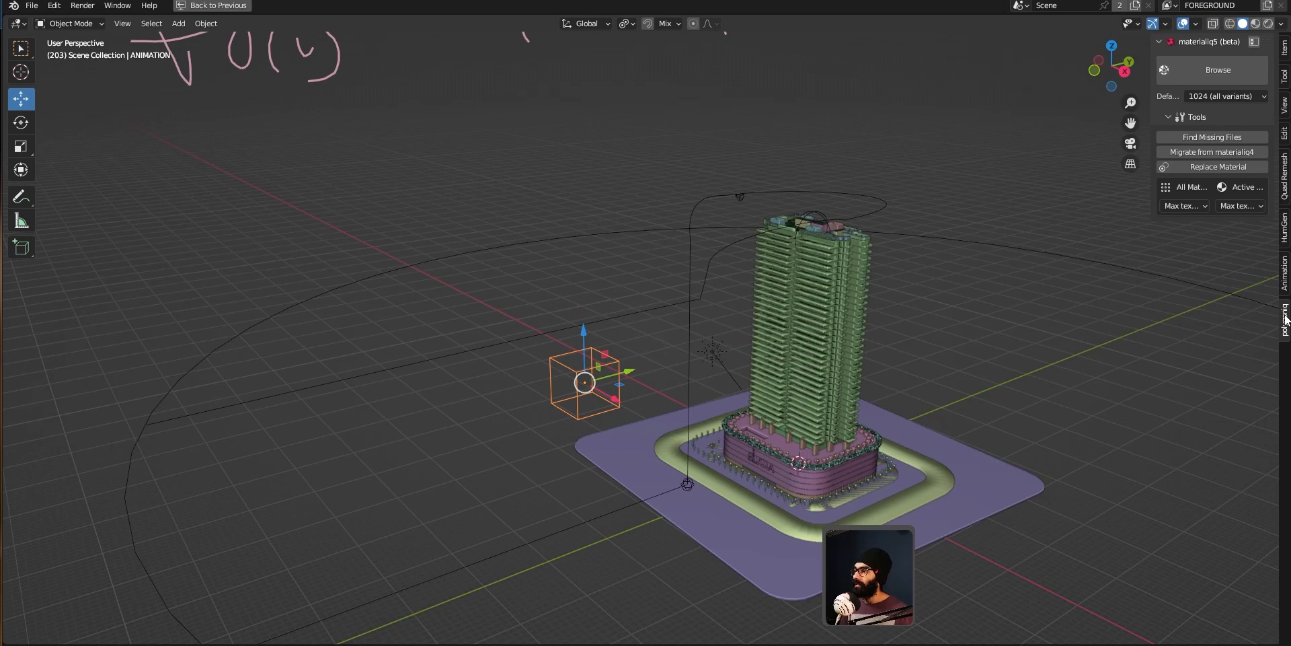
left_click(1286, 54)
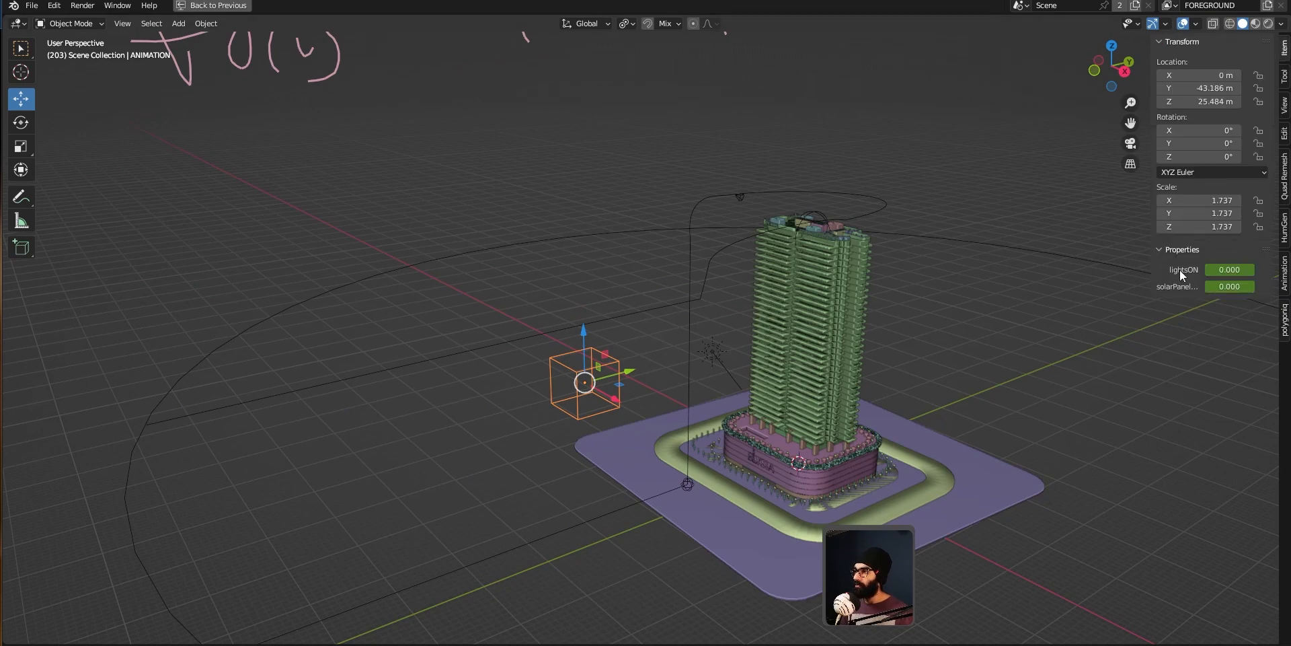
middle_click_drag(569, 410, 482, 410, "shift")
key("ctrl+space")
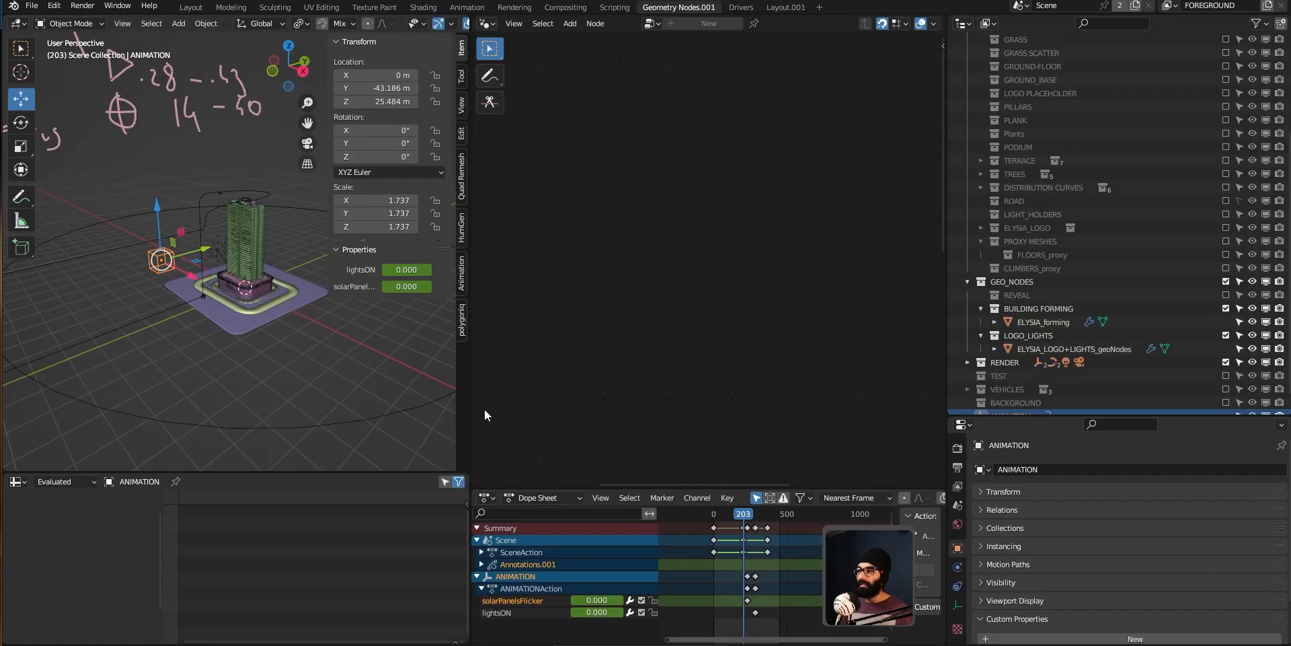
Step: Select the ELYSIA_forming building and turn off PROXY in its Geometry Nodes modifier
left_click(248, 252)
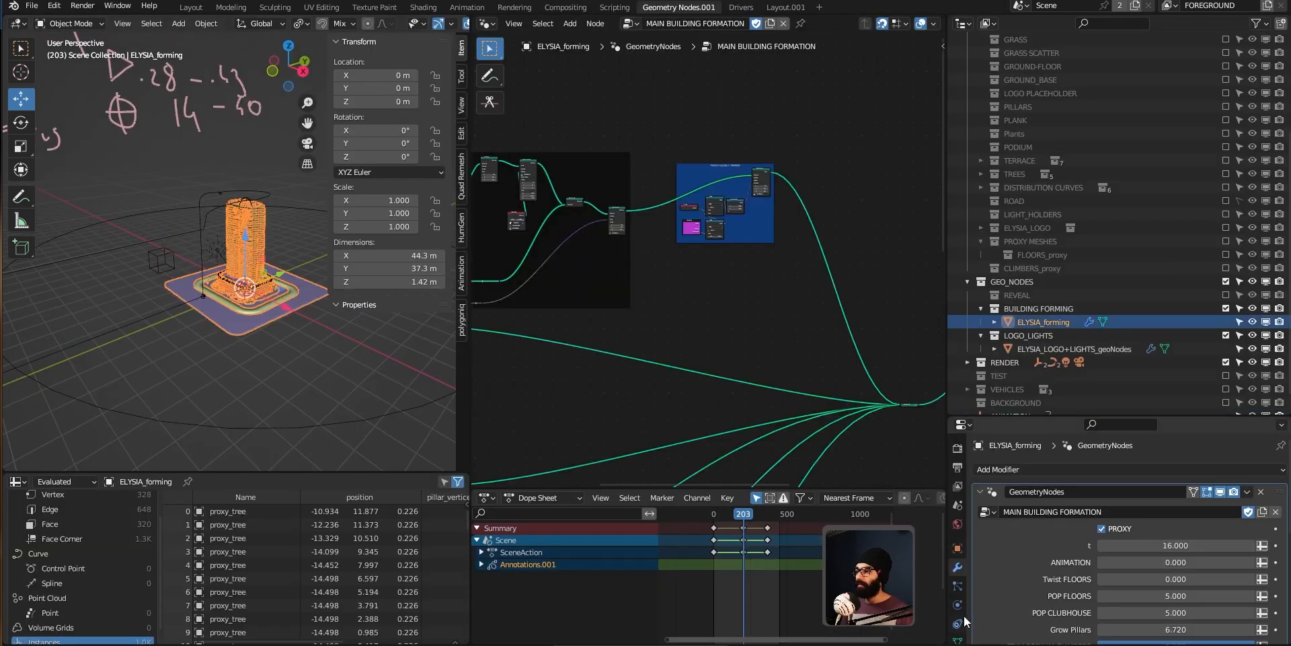
left_click(1101, 529)
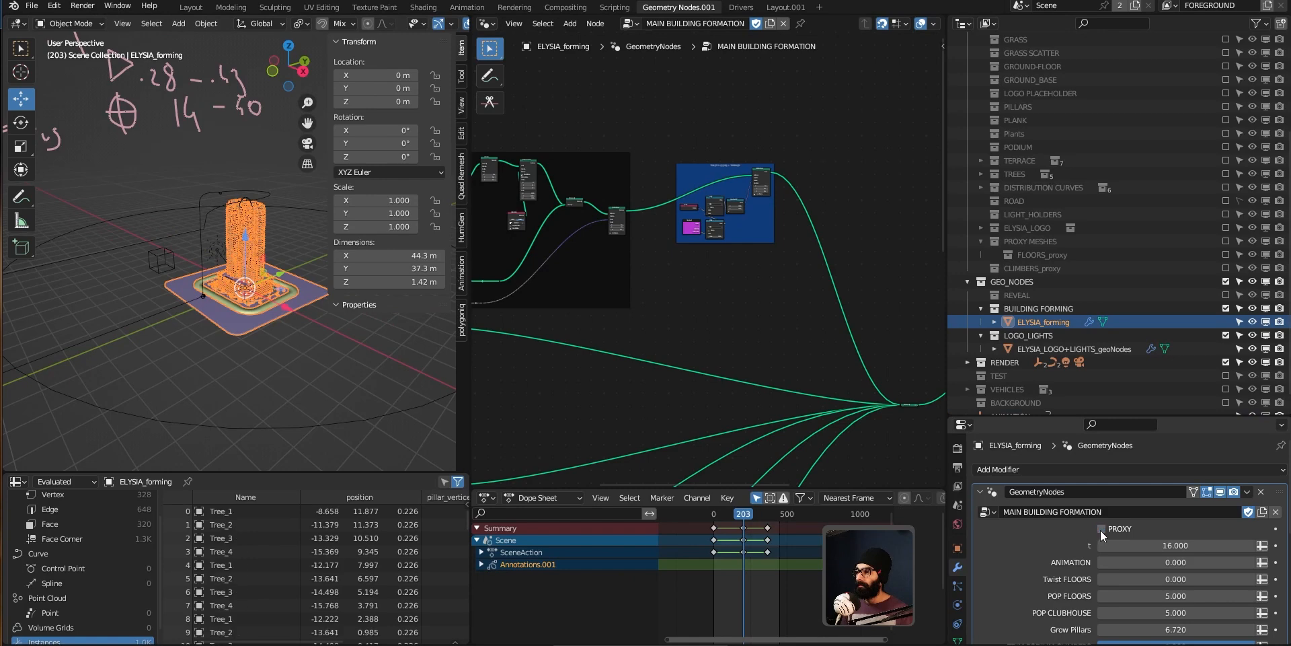
Step: Switch the viewport to Rendered shading, hide the sidebar, and orbit around the full-detail building
scroll(242, 311, "up", 3)
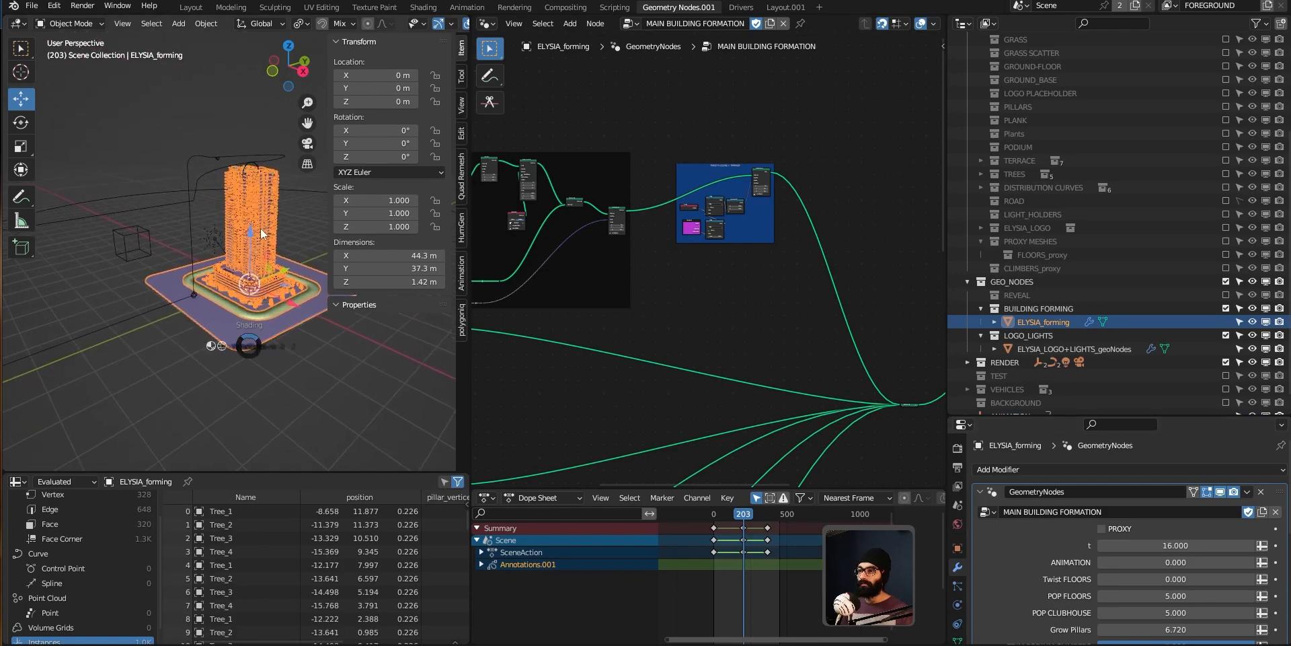
key("z")
left_click(252, 278)
mouse_move(222, 353)
middle_mouse_down()
mouse_move(272, 341)
mouse_move(243, 346)
middle_mouse_up()
key("n")
scroll(259, 255, "up", 4)
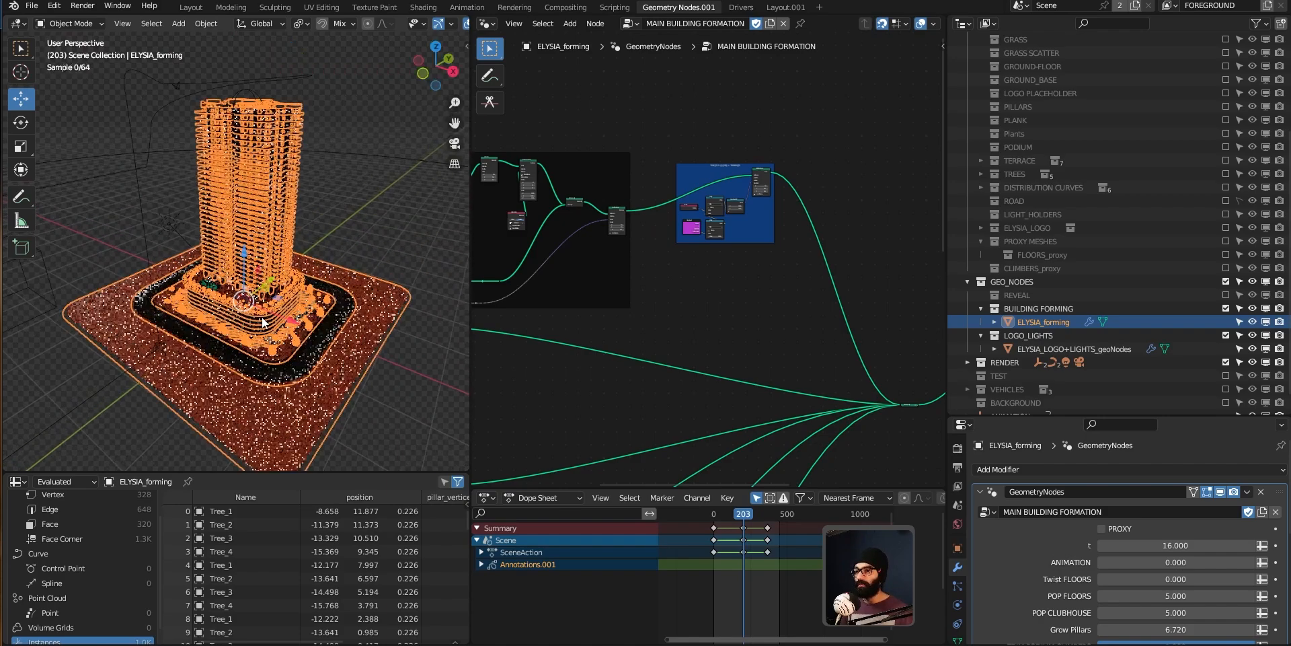
middle_click_drag(259, 214, 271, 235)
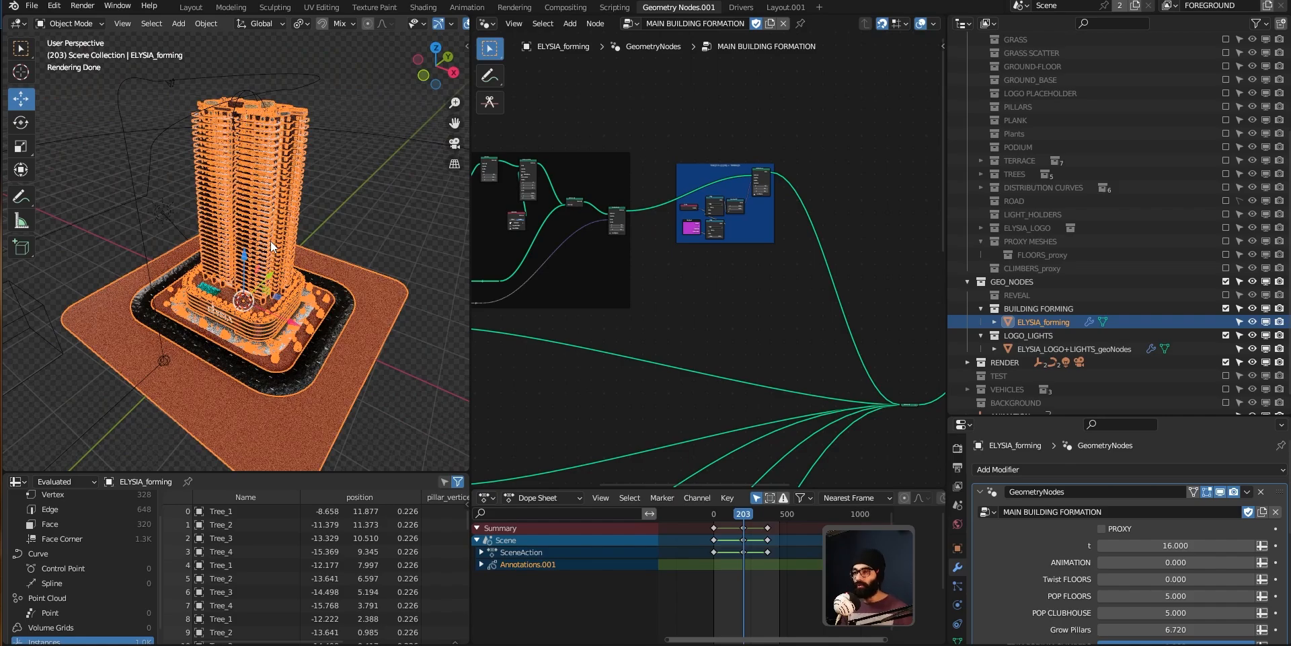
middle_click_drag(270, 241, 297, 326)
Step: Deselect all objects, zoom in on the tower, and set the viewport shading back to Rendered
key("alt+a")
scroll(260, 200, "up", 5)
scroll(261, 241, "up", 2)
scroll(261, 241, "down", 3)
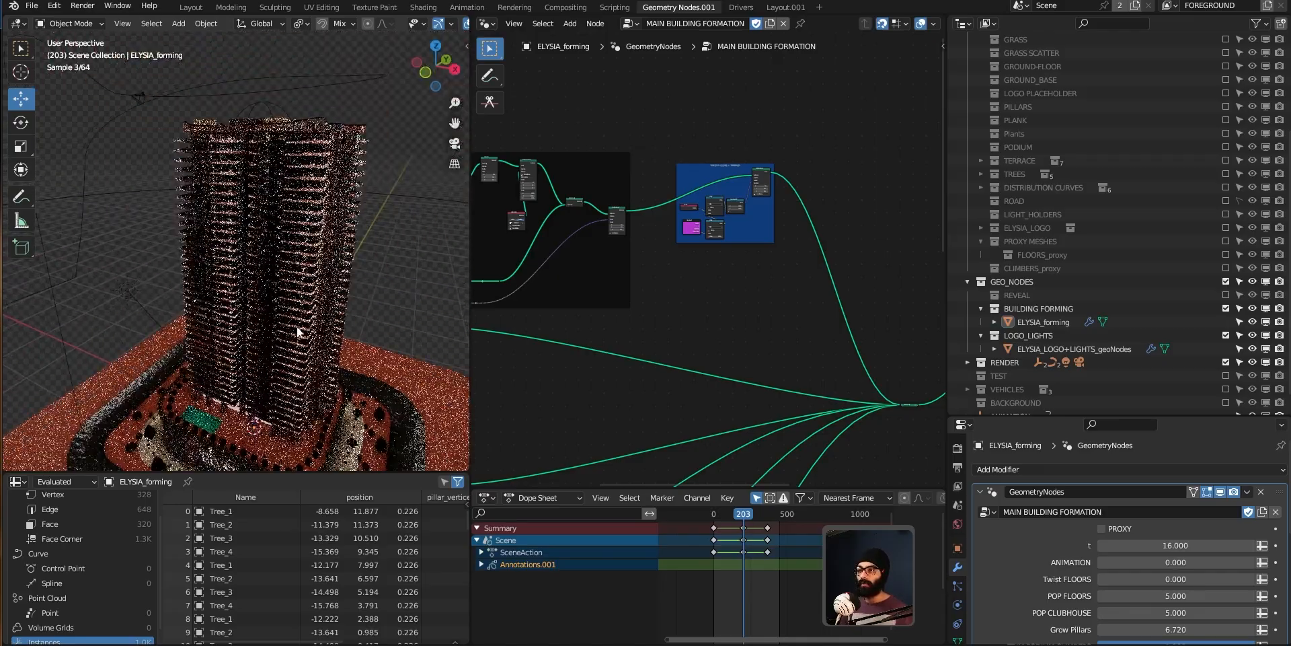
scroll(296, 325, "down", 2)
key("z")
mouse_move(288, 265)
middle_mouse_down()
mouse_move(115, 265)
mouse_move(350, 280)
mouse_move(67, 281)
mouse_move(349, 281)
mouse_move(2, 294)
mouse_move(182, 329)
mouse_move(352, 304)
mouse_move(193, 302)
mouse_move(219, 260)
mouse_move(279, 316)
mouse_move(397, 281)
mouse_move(63, 304)
middle_mouse_up()
middle_click_drag(192, 308, 177, 298)
key("z")
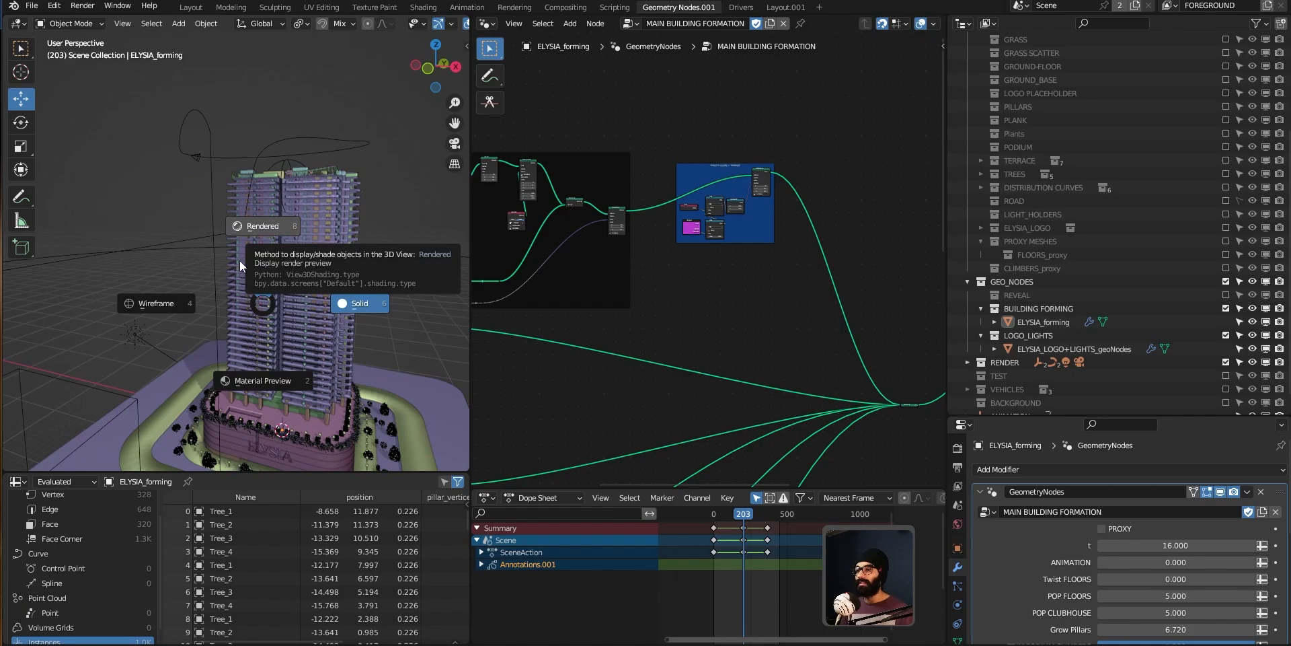
left_click(264, 240)
Step: Look through the scene camera to preview the rendered rooftop view
mouse_move(360, 270)
middle_mouse_down()
mouse_move(331, 297)
mouse_move(189, 326)
mouse_move(7, 314)
mouse_move(391, 317)
mouse_move(413, 320)
mouse_move(427, 365)
mouse_move(383, 373)
mouse_move(316, 296)
mouse_move(279, 328)
mouse_move(222, 281)
mouse_move(224, 255)
middle_mouse_up()
scroll(312, 292, "down", 4)
key("grave")
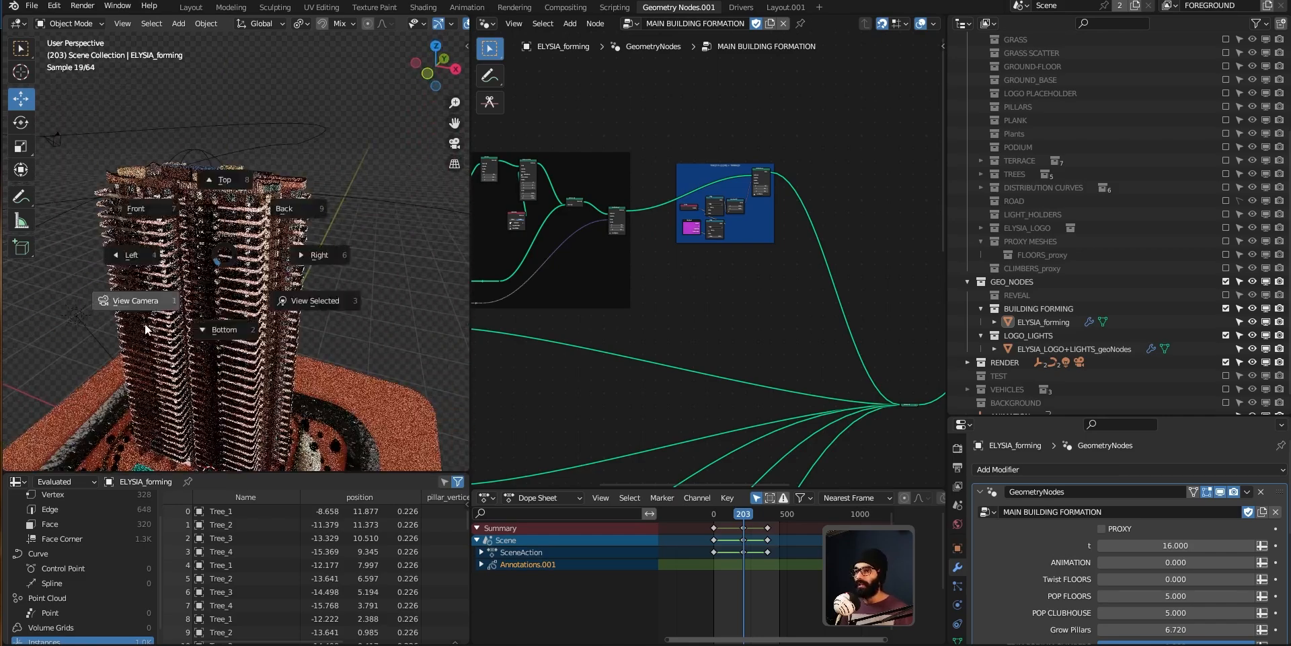
left_click(146, 329)
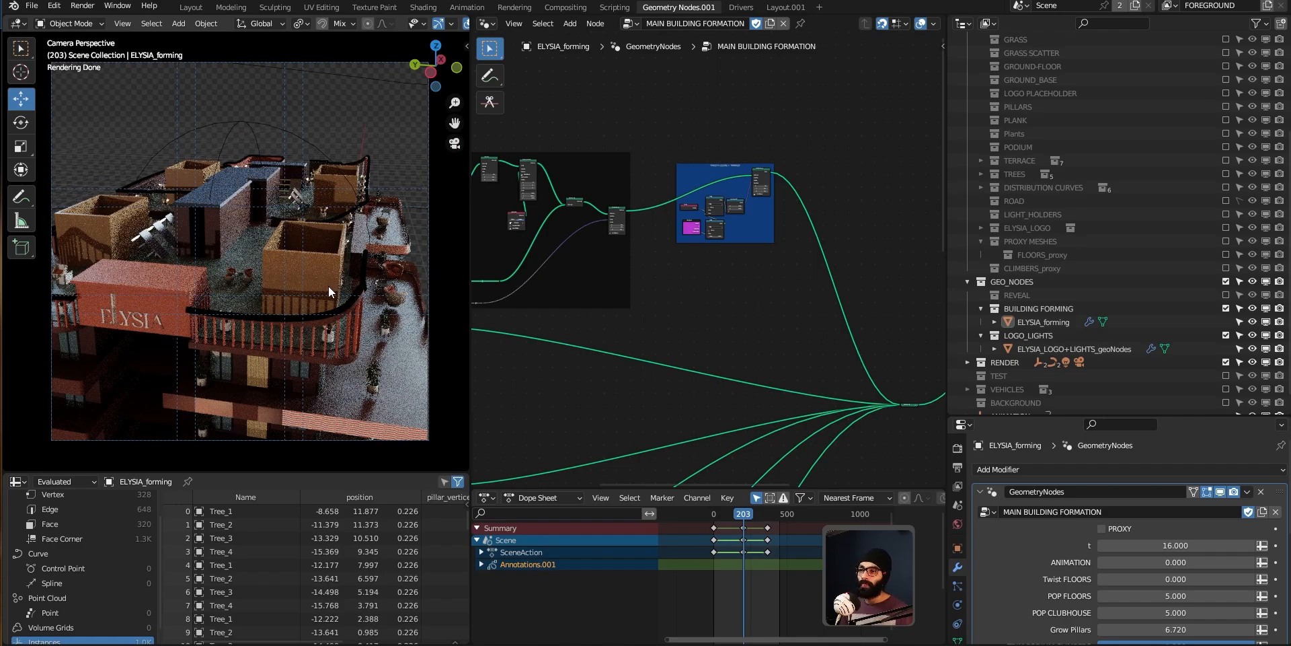
Step: Orbit out to the tower, select the ANIMATION empty, and scrub the timeline to frame 230 to check its lightsON and solarPanelsFlicker properties
scroll(497, 401, "up", 1)
middle_click_drag(352, 240, 405, 174)
scroll(343, 299, "down", 6)
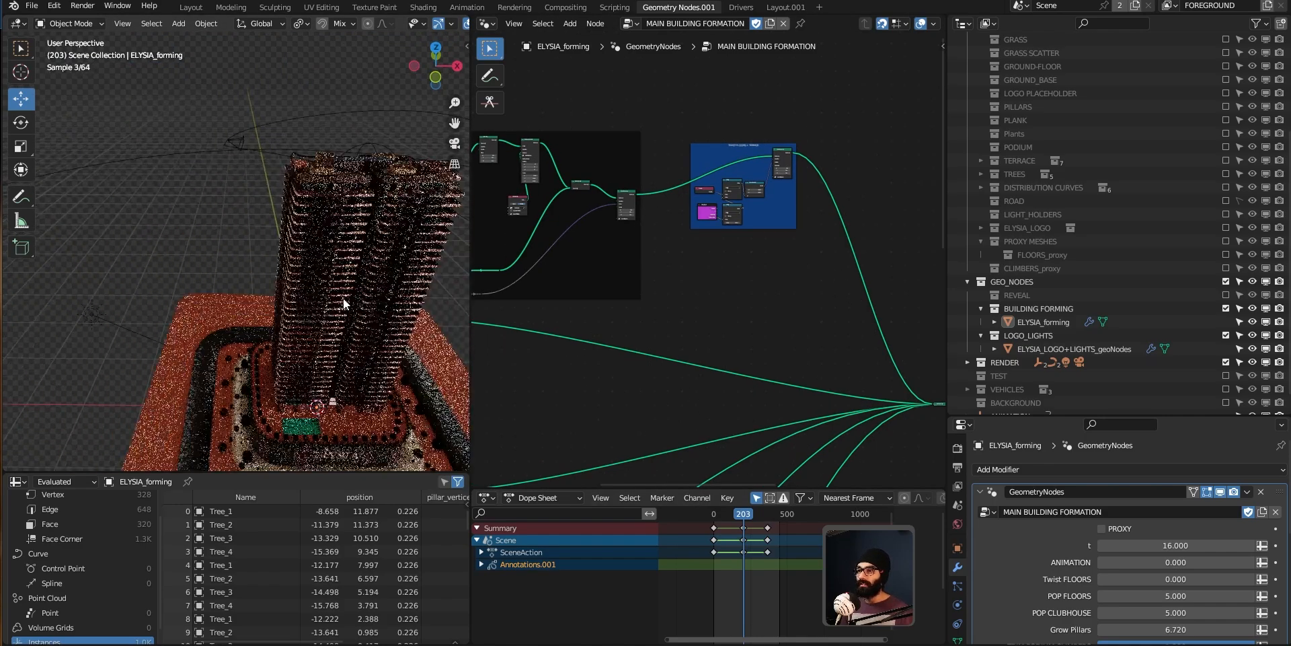
middle_click_drag(389, 274, 202, 225)
scroll(203, 226, "down", 1)
left_click(250, 312)
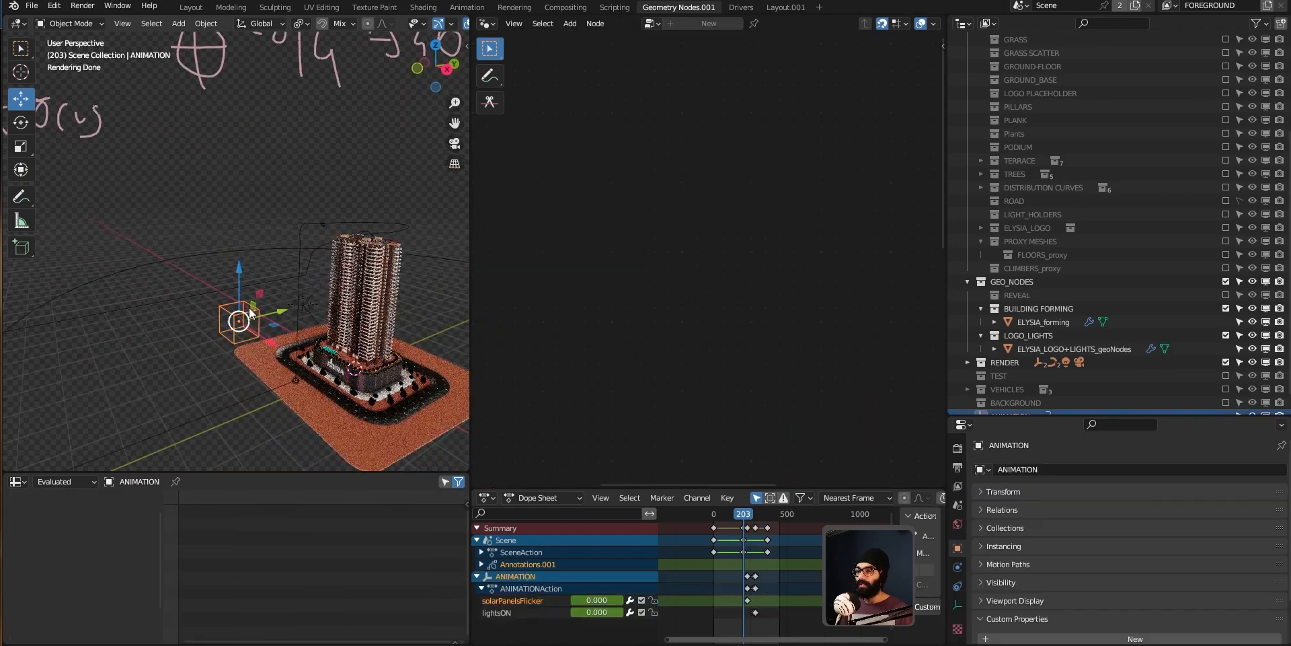
key("n")
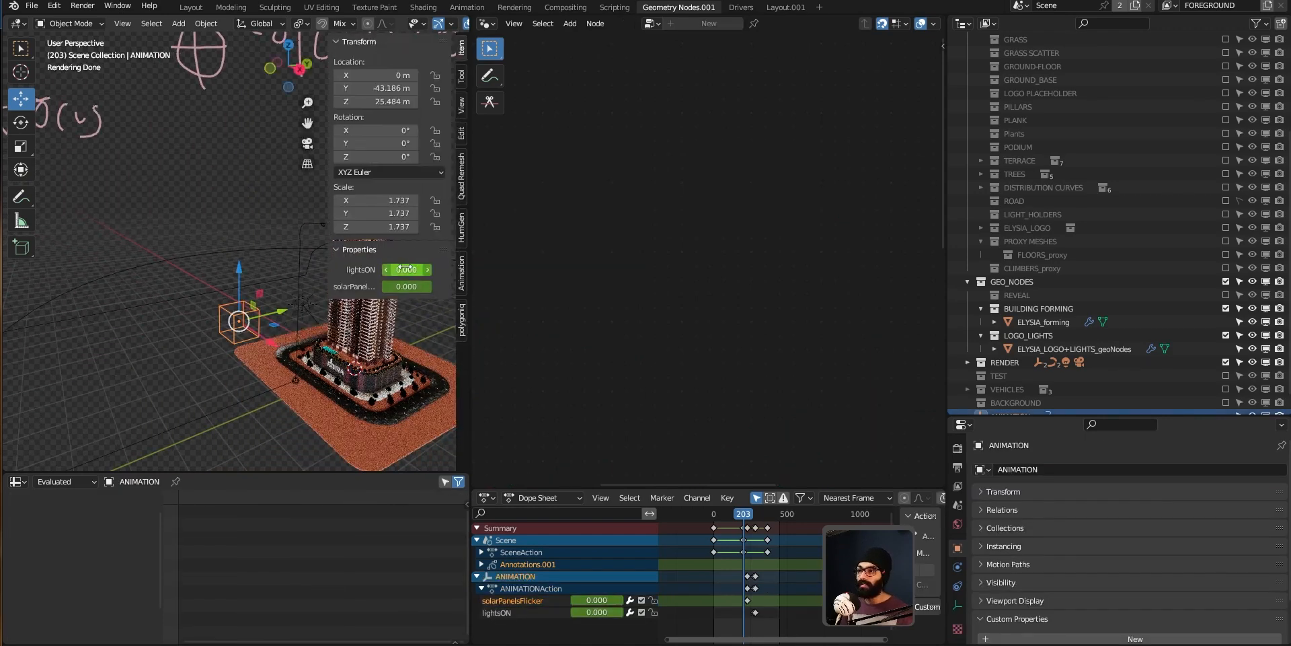
scroll(744, 550, "up", 4)
scroll(744, 550, "up", 6)
left_click_drag(763, 522, 784, 520)
middle_click_drag(263, 331, 121, 229, "shift")
scroll(236, 369, "up", 6)
scroll(264, 283, "up", 3)
key("n")
scroll(224, 346, "down", 5)
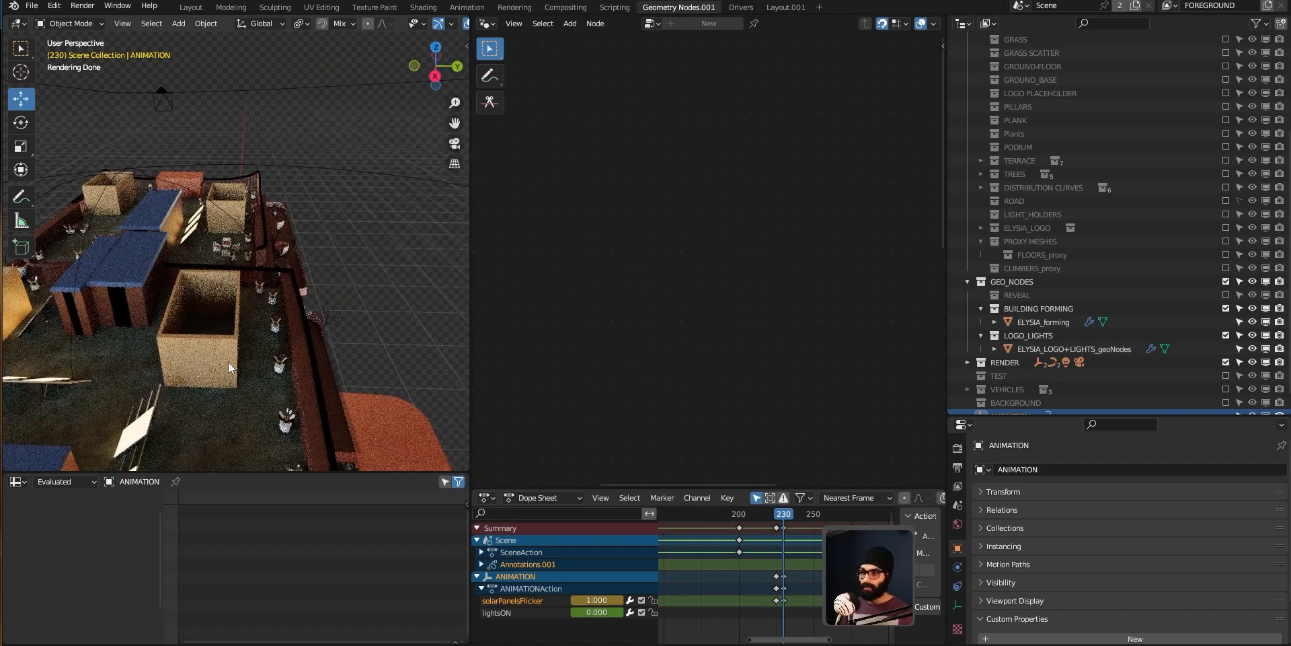
Step: Orbit around the rooftop and scrub through frames 224 to 275 to watch the solar panels flicker
middle_click_drag(223, 346, 257, 249)
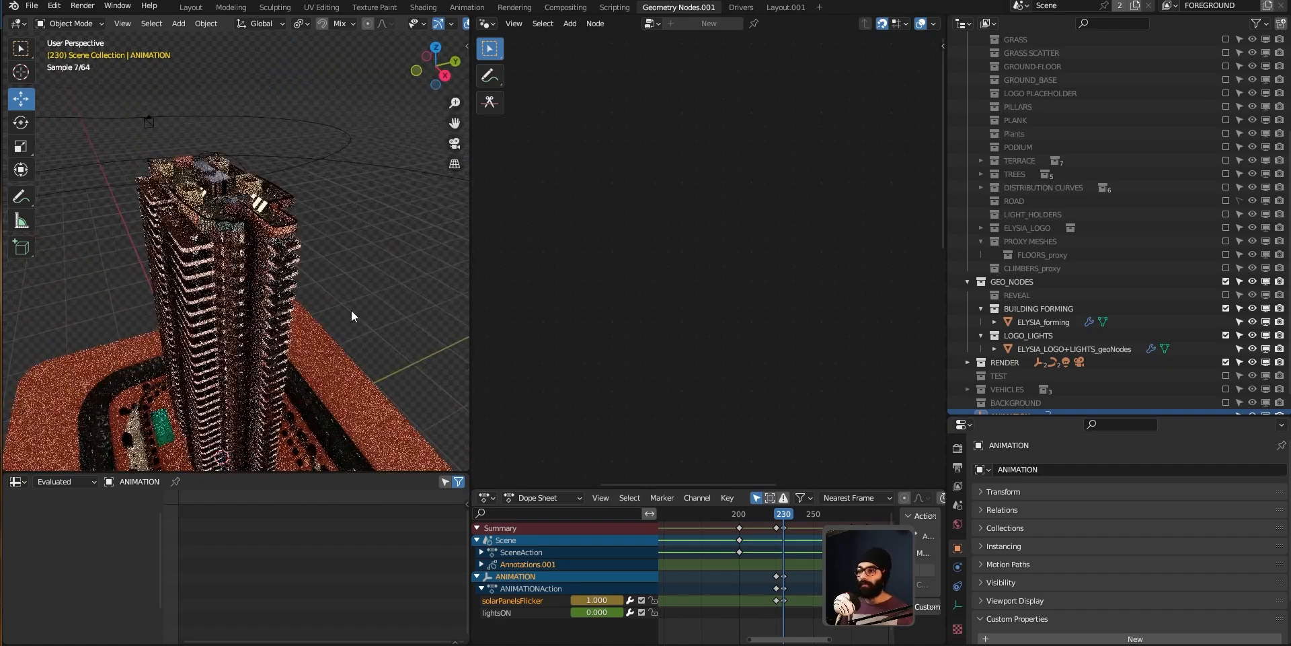
left_click_drag(781, 514, 775, 514)
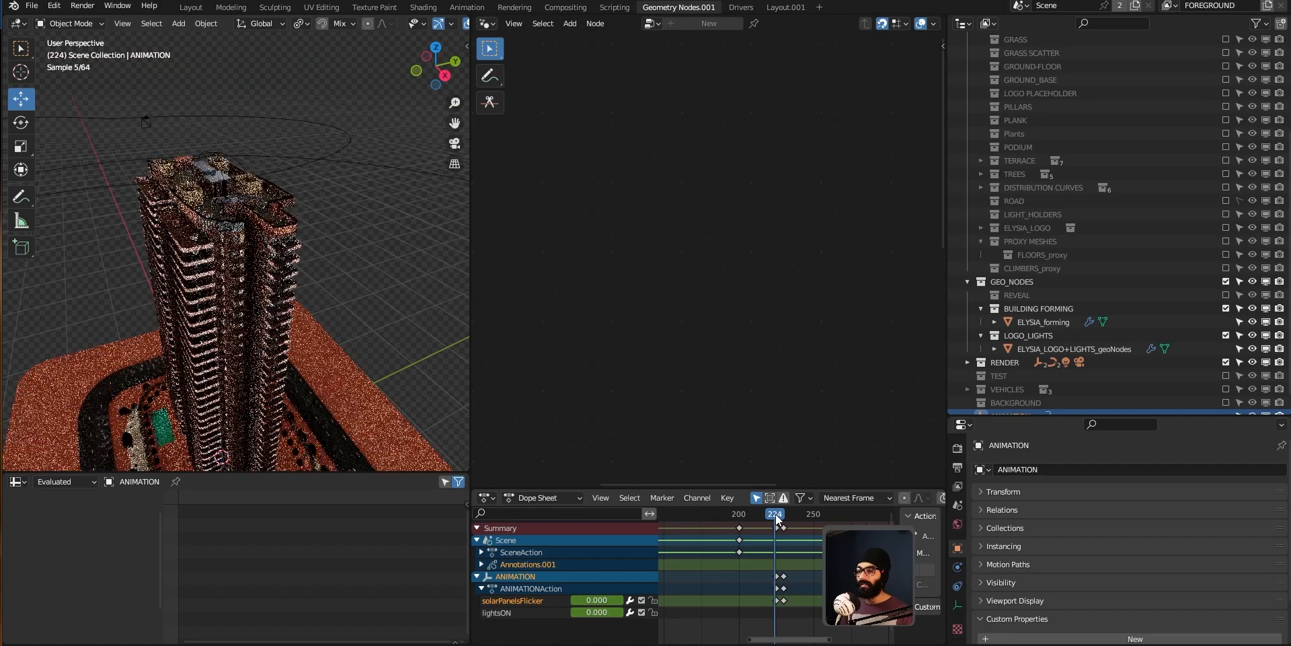
scroll(184, 256, "up", 3)
left_click_drag(777, 520, 800, 526)
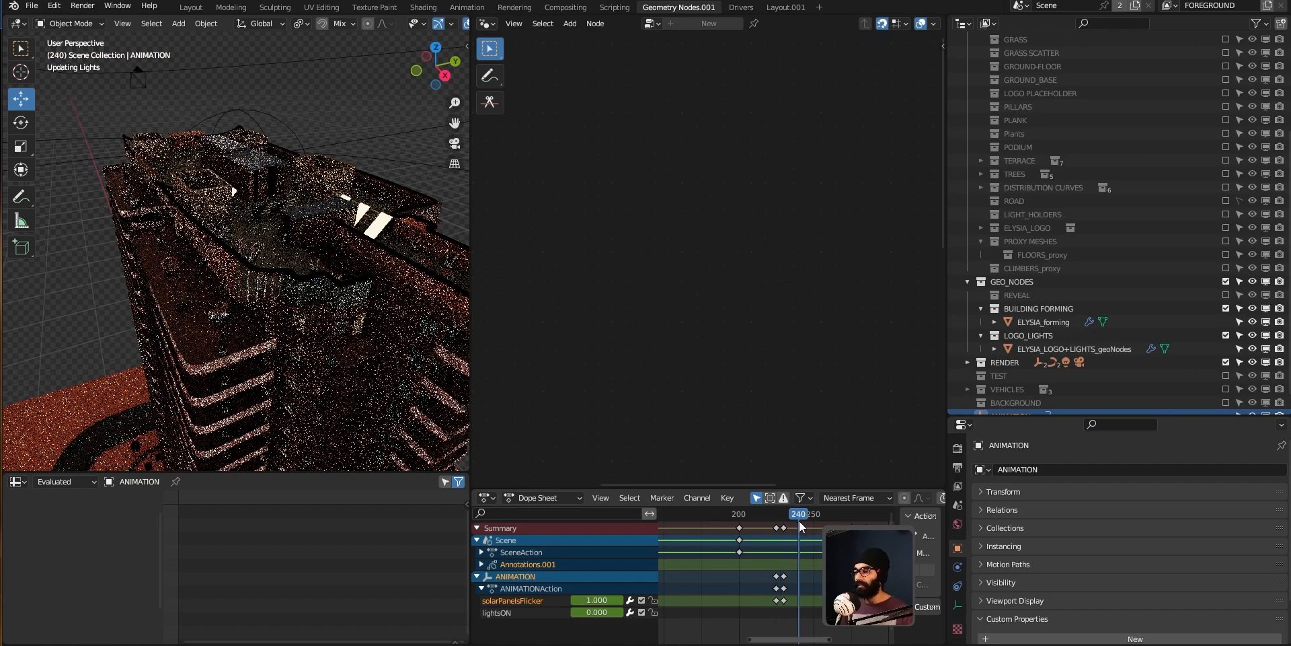
scroll(815, 552, "down", 6)
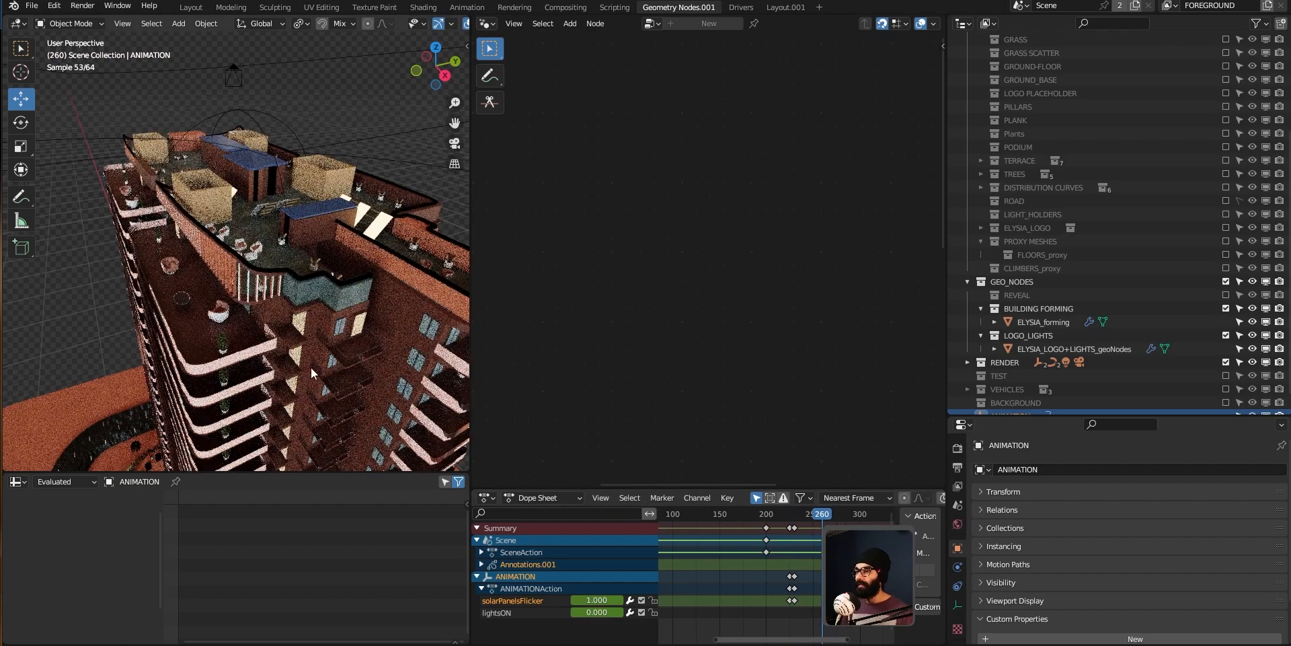
scroll(290, 316, "down", 2)
middle_click_drag(290, 317, 263, 293)
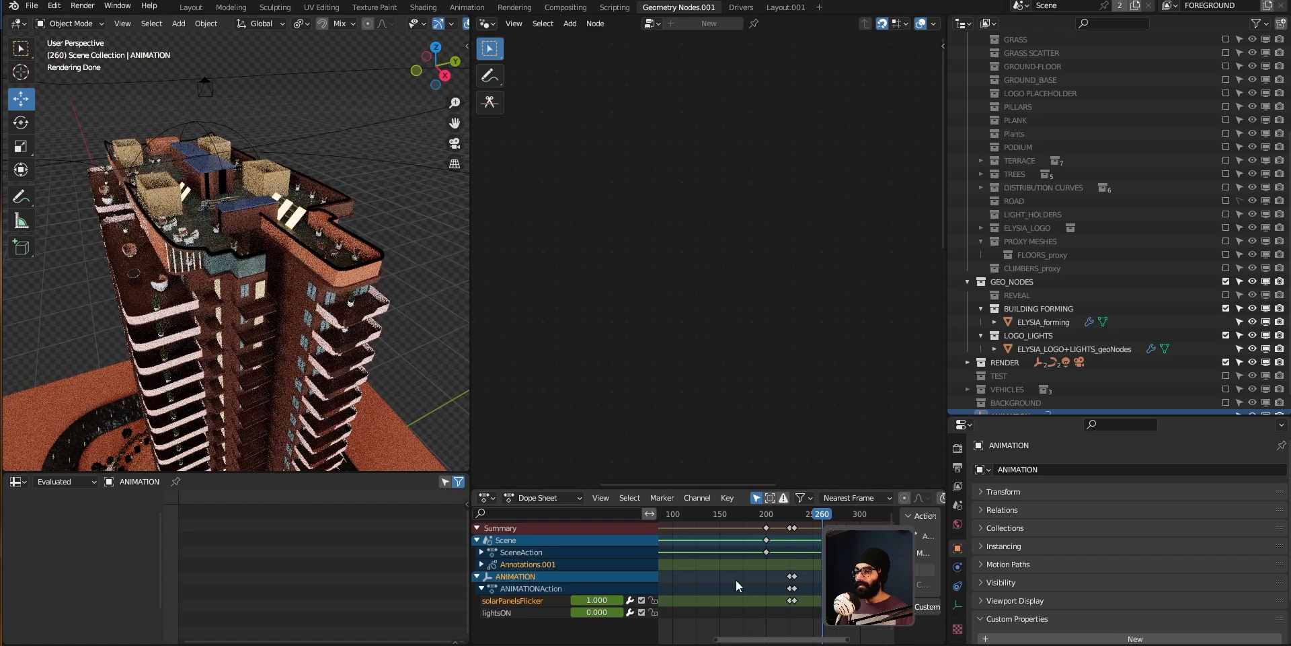
left_click_drag(834, 521, 836, 522)
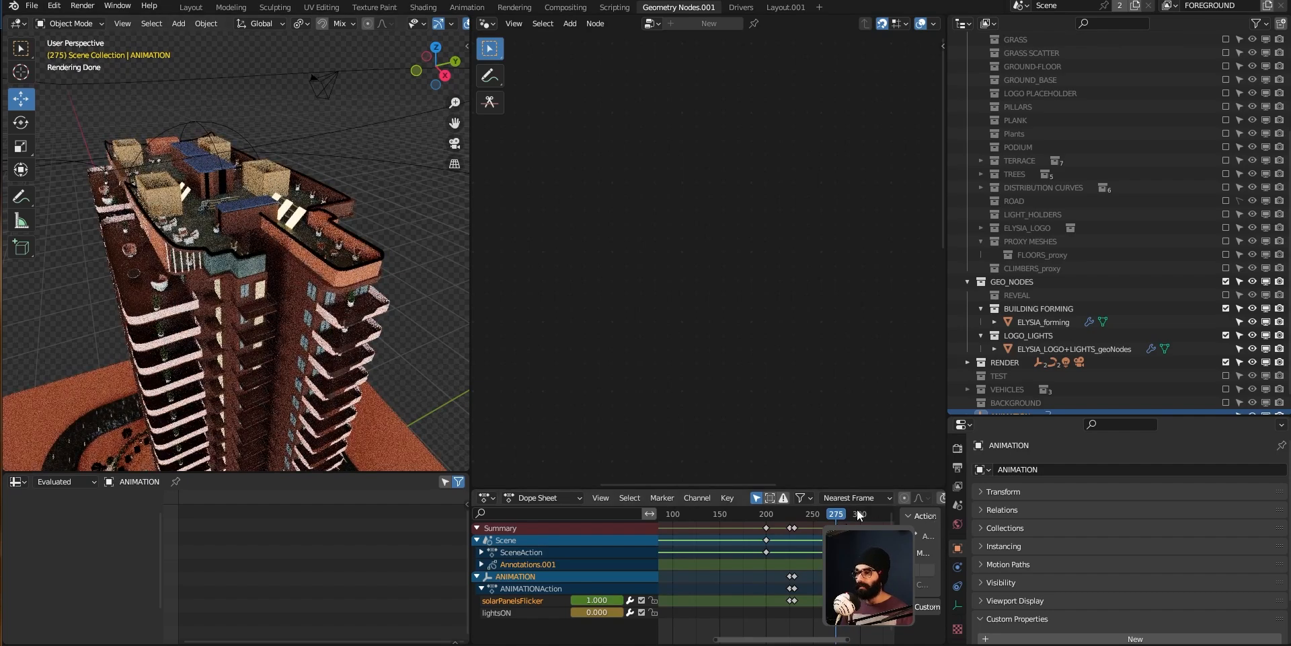
Step: Select the ELYSIA_forming building and zoom out to view the whole tower
middle_click_drag(155, 343, 343, 360)
left_click(343, 360)
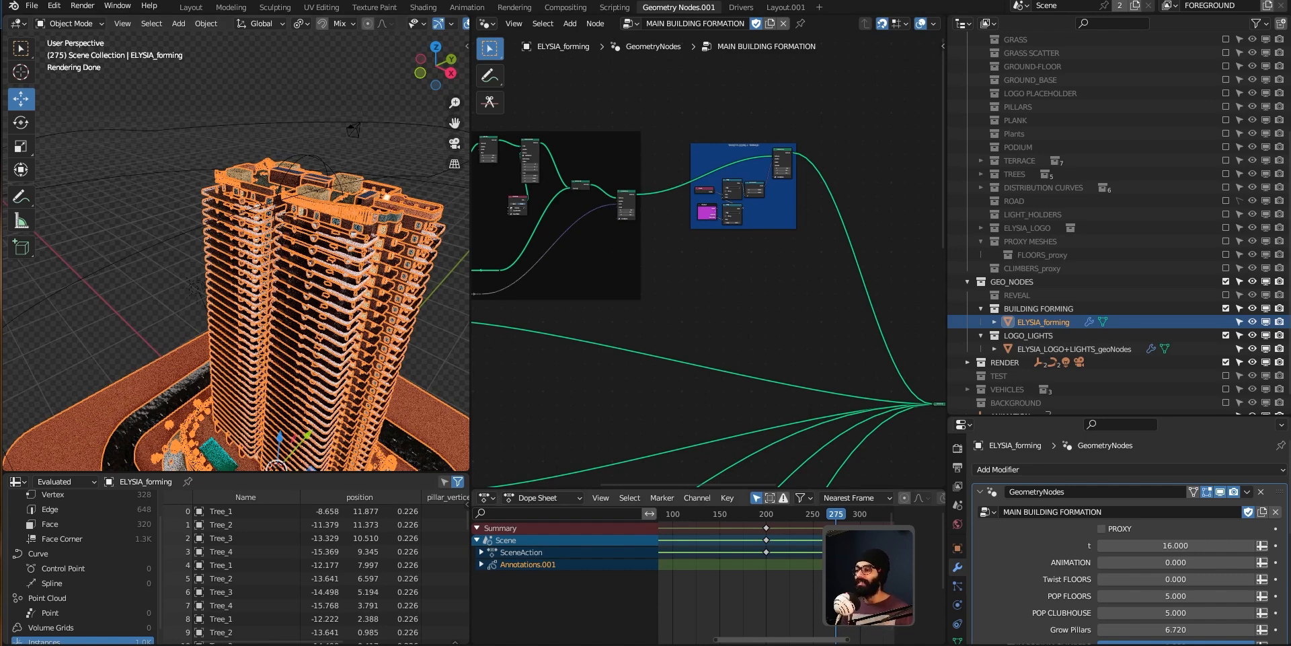
scroll(292, 332, "down", 2)
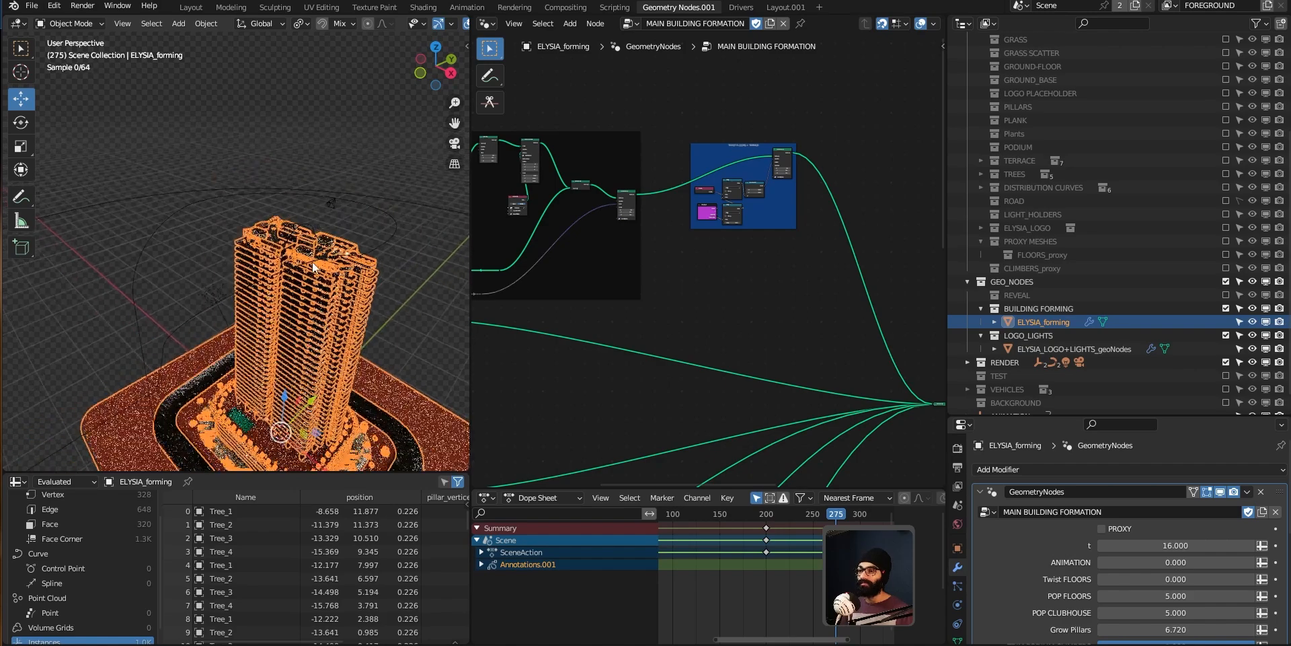
scroll(1156, 331, "down", 2)
Step: Select the ANIMATION object, look through the scene camera, and play the animation before stopping it
left_click(1036, 400)
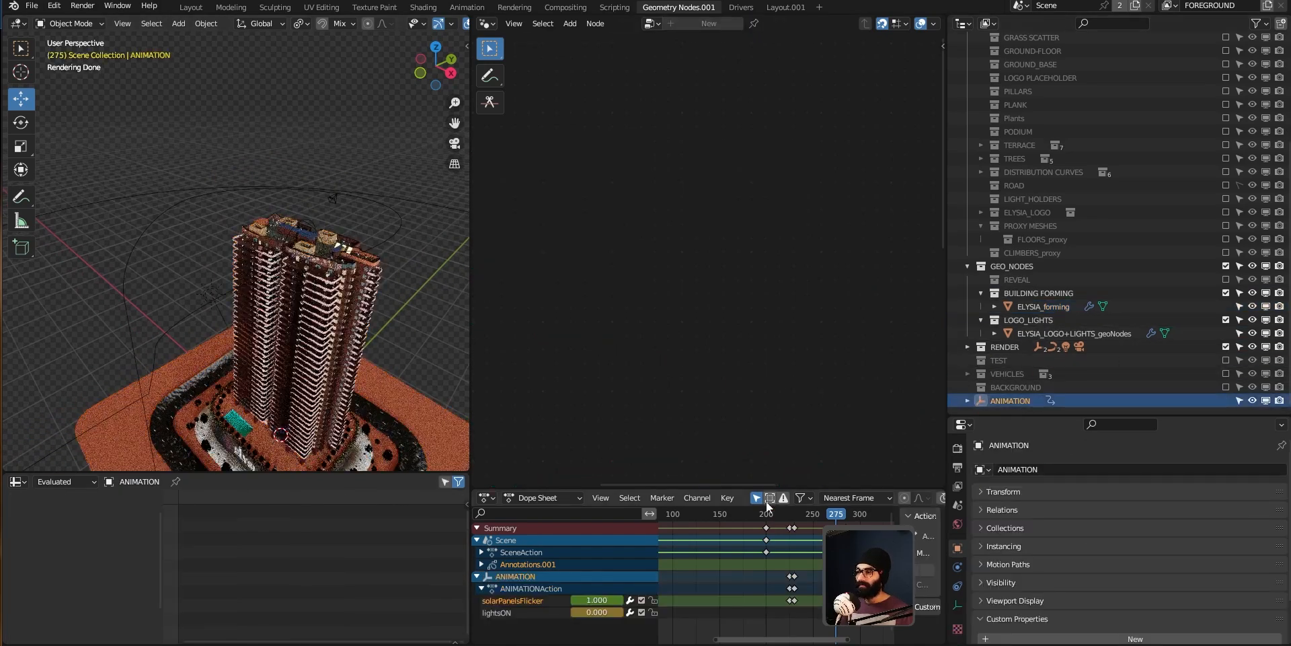
left_click_drag(844, 515, 848, 515)
key("KP_0")
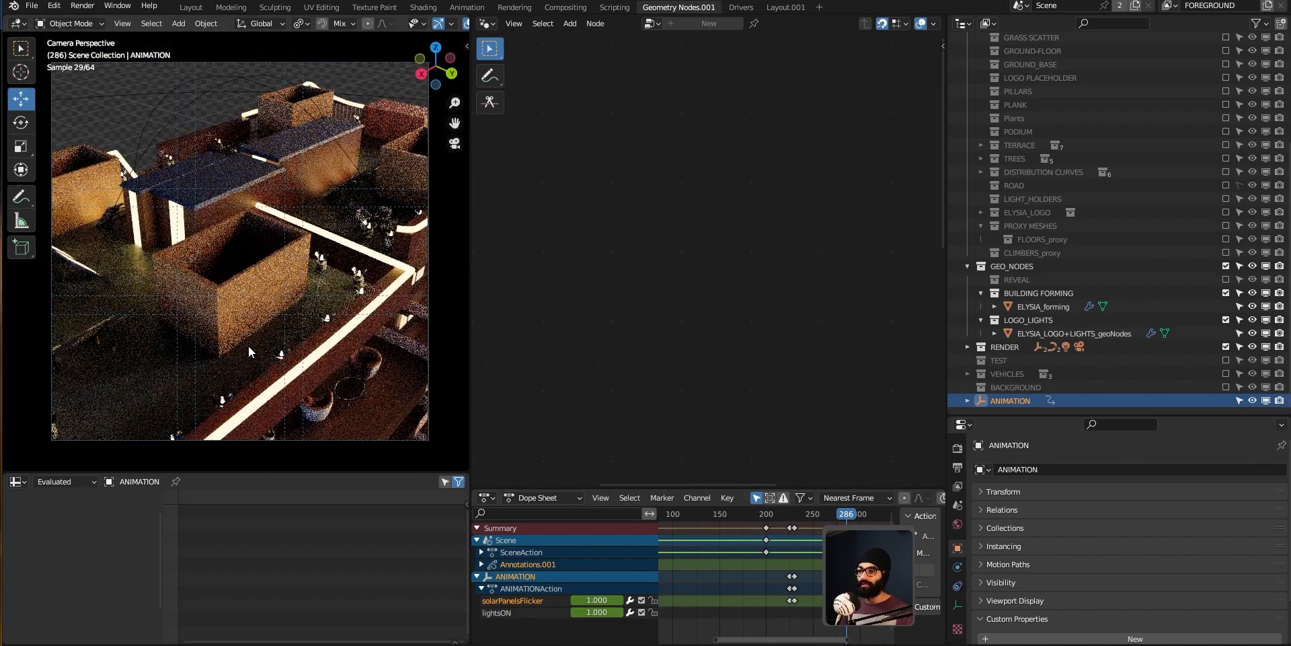
key("space")
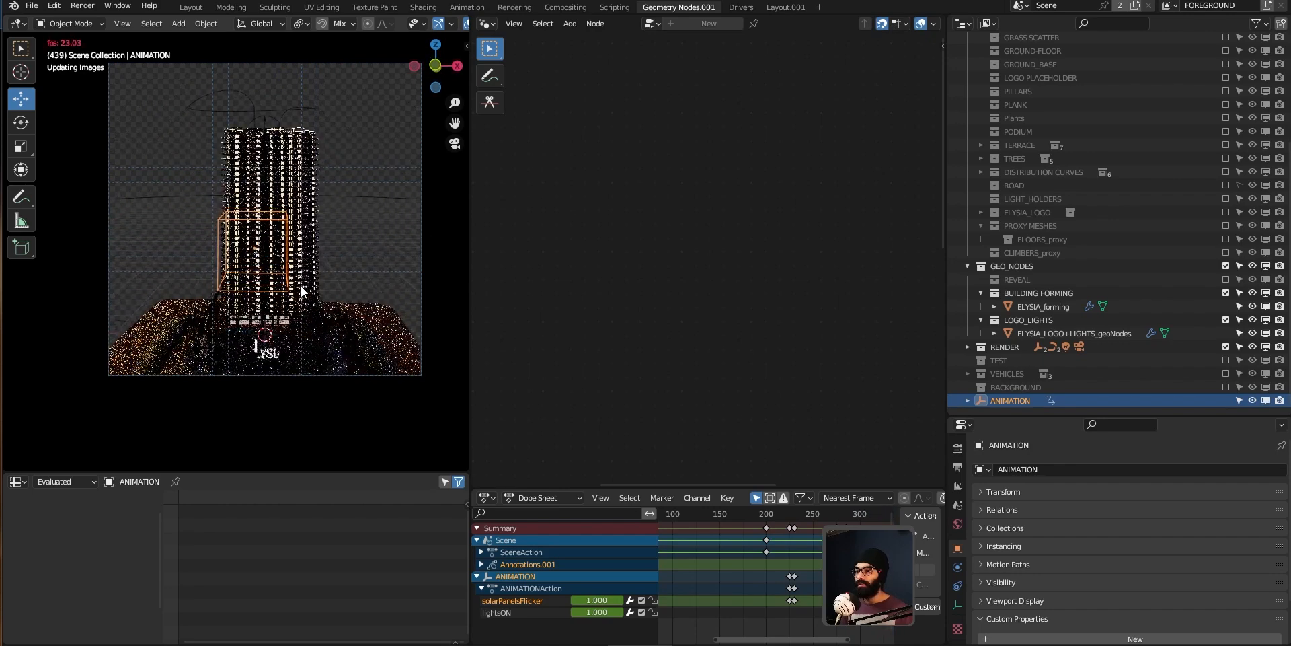
key("space")
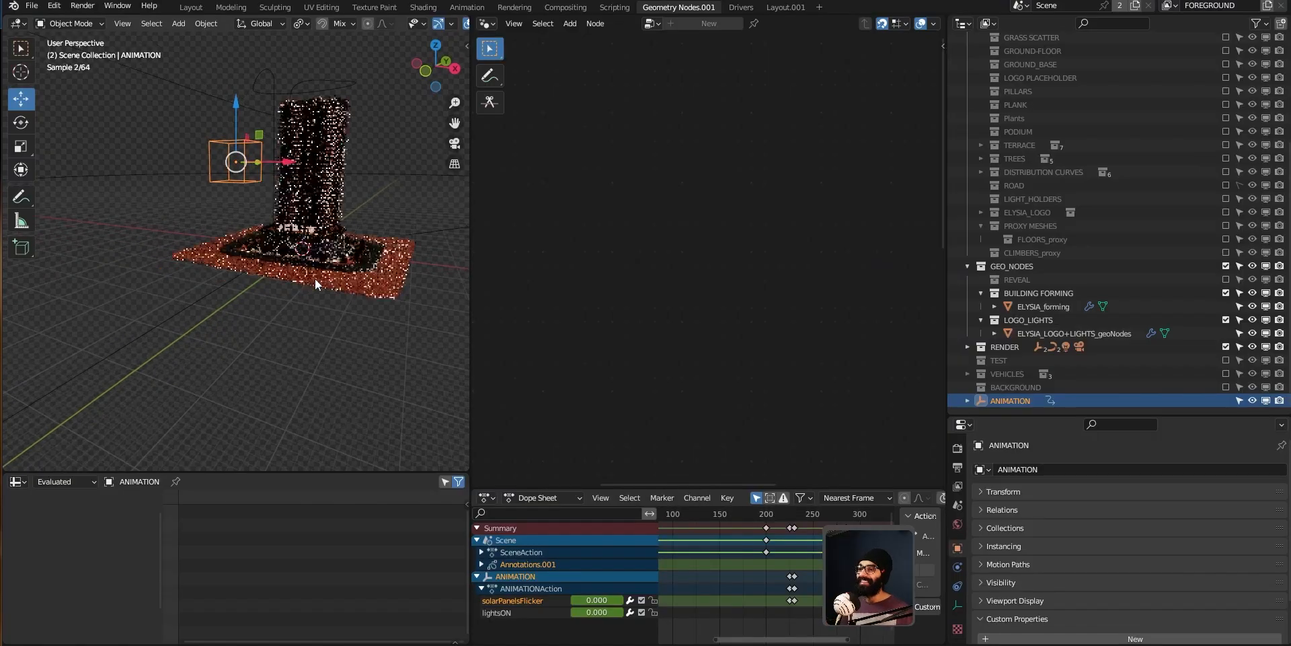
Step: Switch to the notes app and tick off the 'Drivers operating on an independent empty object' task, then return to Blender
key("alt+Tab")
left_click(235, 379)
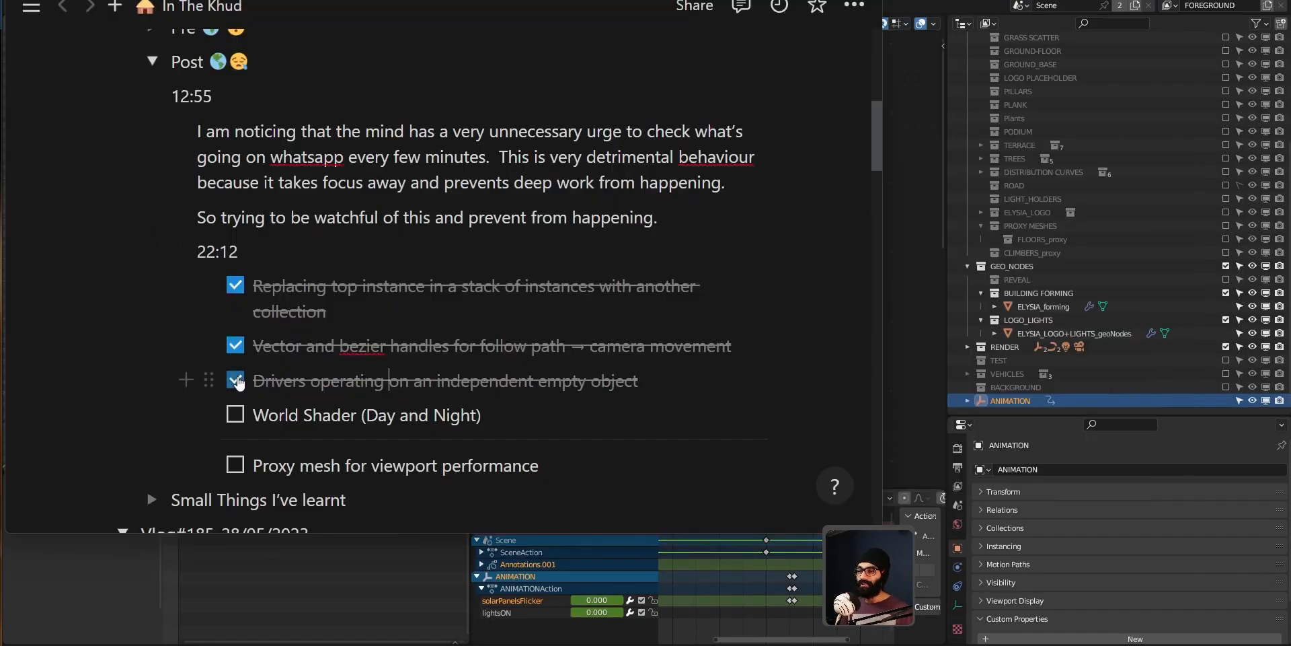
key("alt+Tab")
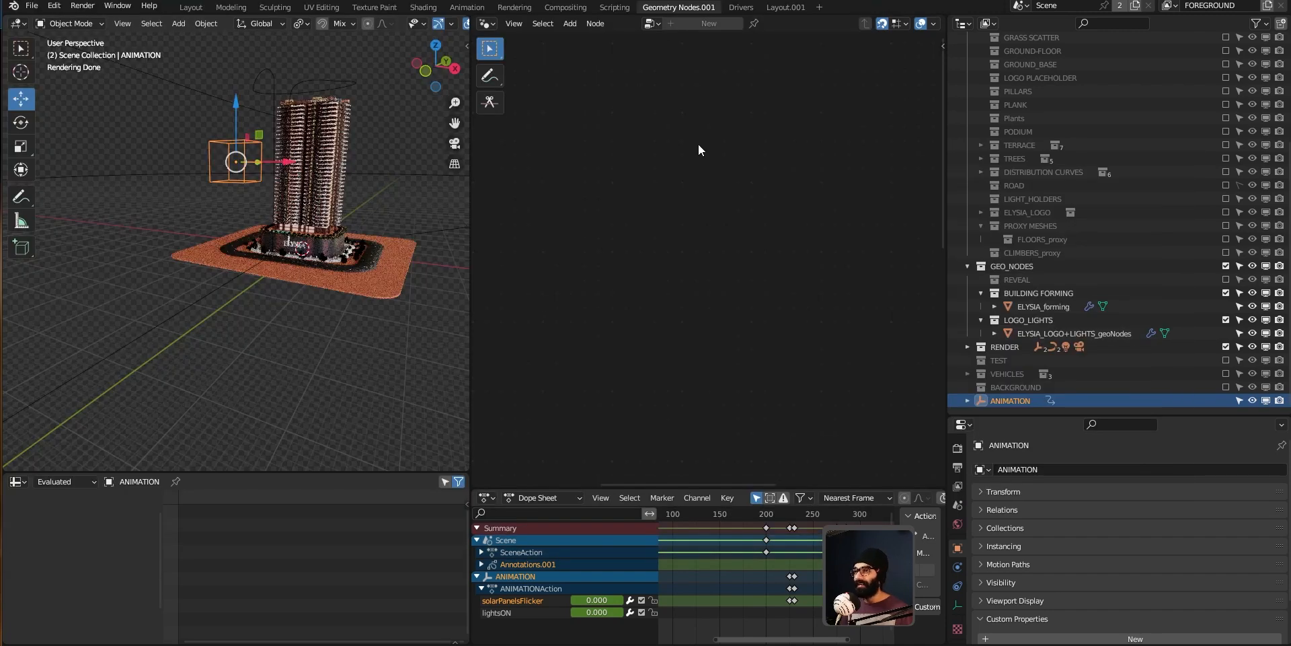
Step: Open the Shading workspace and maximize the World node editor to view the shader tree
left_click(431, 8)
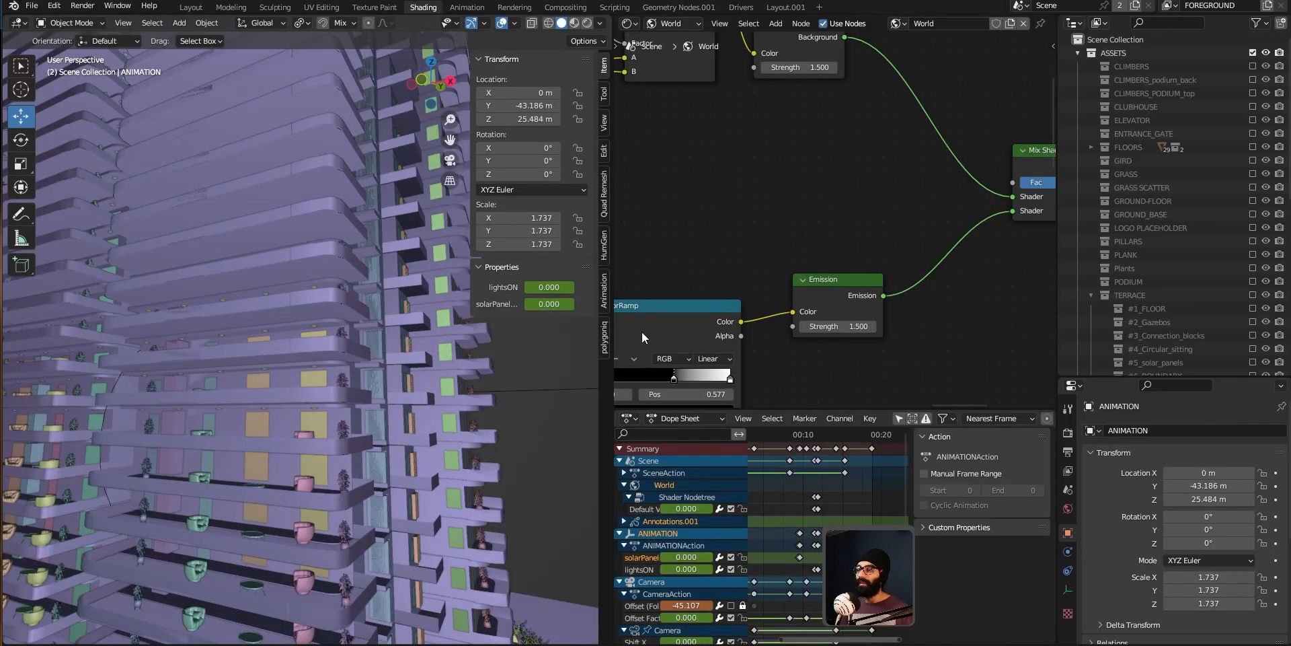
scroll(766, 276, "down", 7)
middle_click_drag(779, 375, 802, 295)
key("ctrl+space")
scroll(801, 295, "down", 8)
middle_click_drag(584, 273, 564, 419)
scroll(592, 362, "up", 6)
left_click_drag(410, 302, 500, 298)
scroll(555, 305, "up", 2)
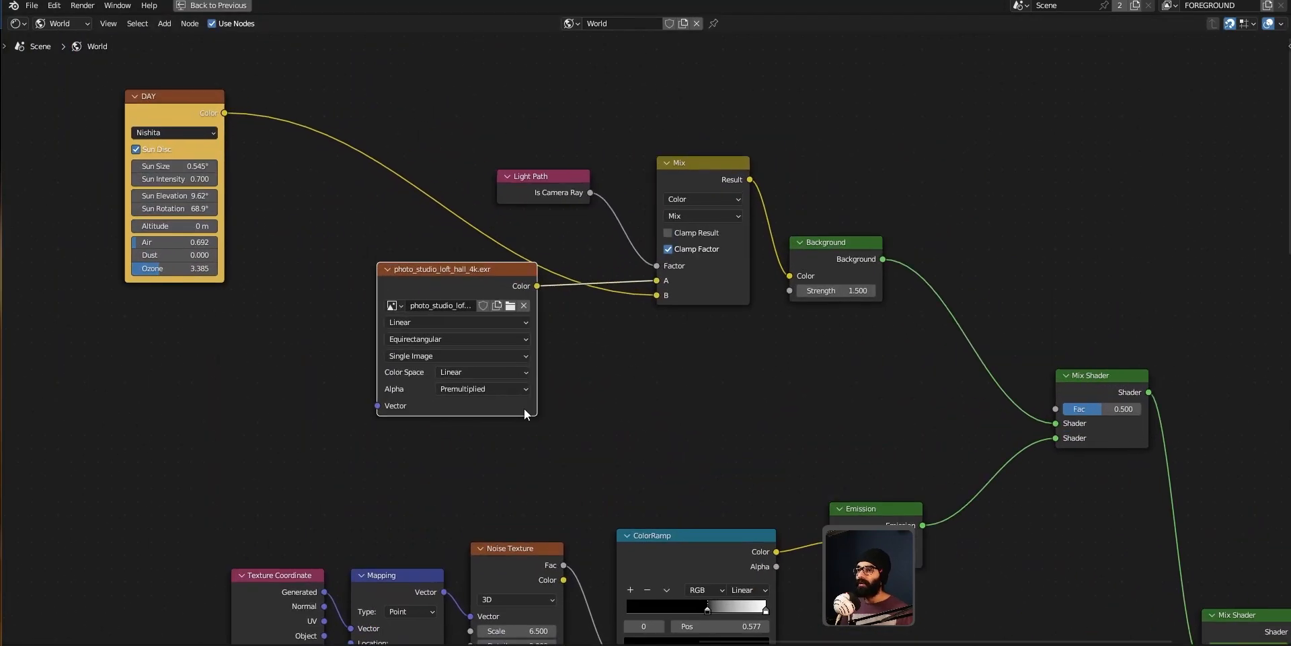
Step: Pan through the World node tree to examine the DAY and NIGHT sky, HDRI, and mix branches
left_click_drag(170, 101, 249, 126)
middle_click_drag(397, 482, 397, 312)
scroll(376, 451, "down", 6)
middle_click_drag(579, 442, 472, 313)
scroll(352, 271, "up", 2)
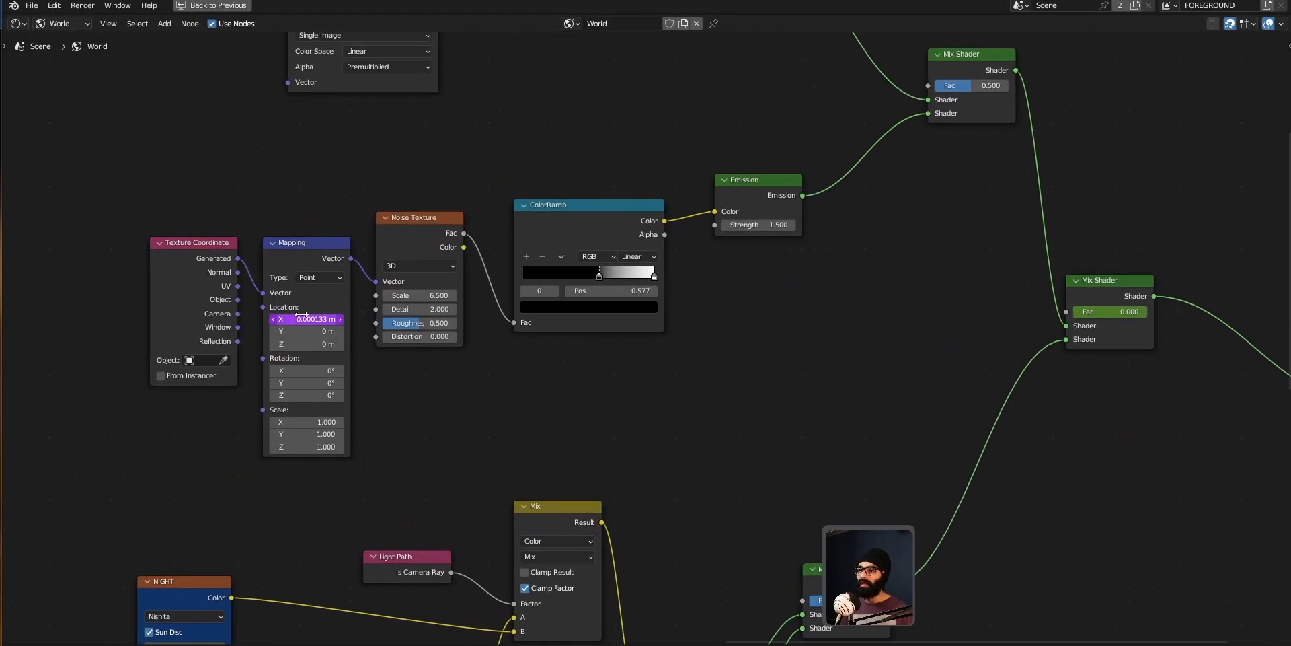
middle_click_drag(408, 512, 427, 355)
scroll(420, 409, "up", 1)
middle_click_drag(420, 410, 377, 261)
middle_click_drag(405, 446, 460, 497)
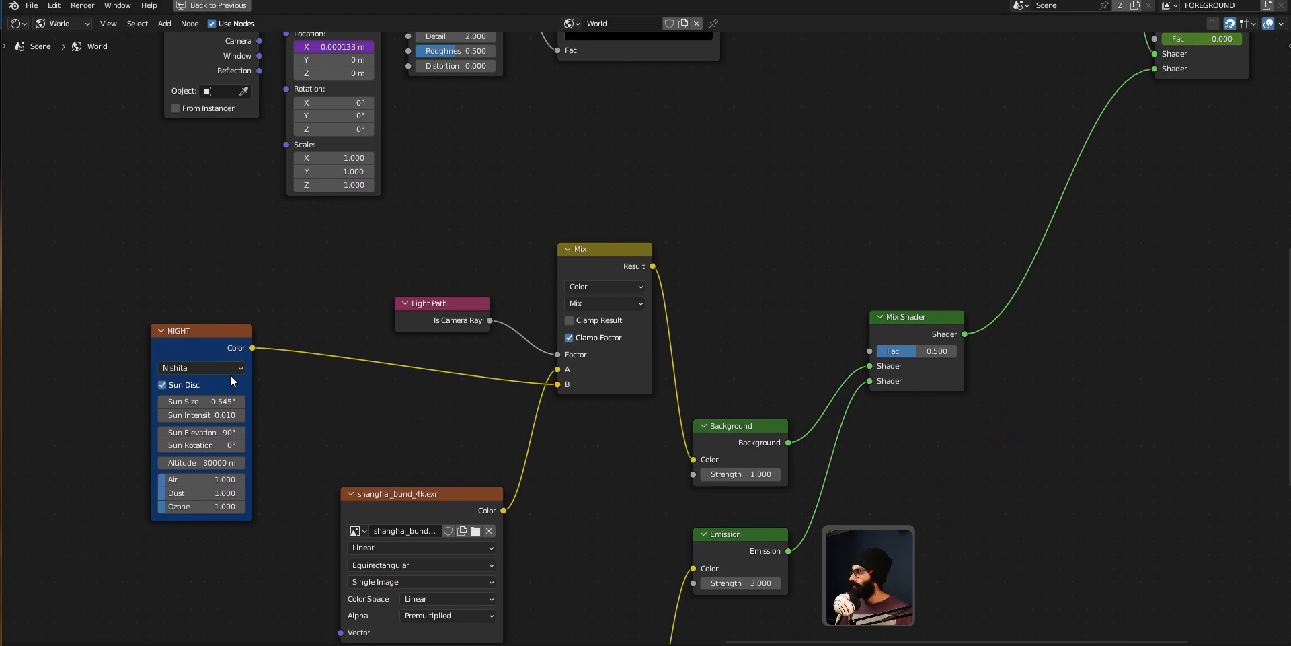
middle_click_drag(536, 326, 450, 427)
middle_click_drag(670, 253, 658, 528)
middle_click_drag(603, 398, 639, 474)
left_click_drag(518, 156, 505, 123)
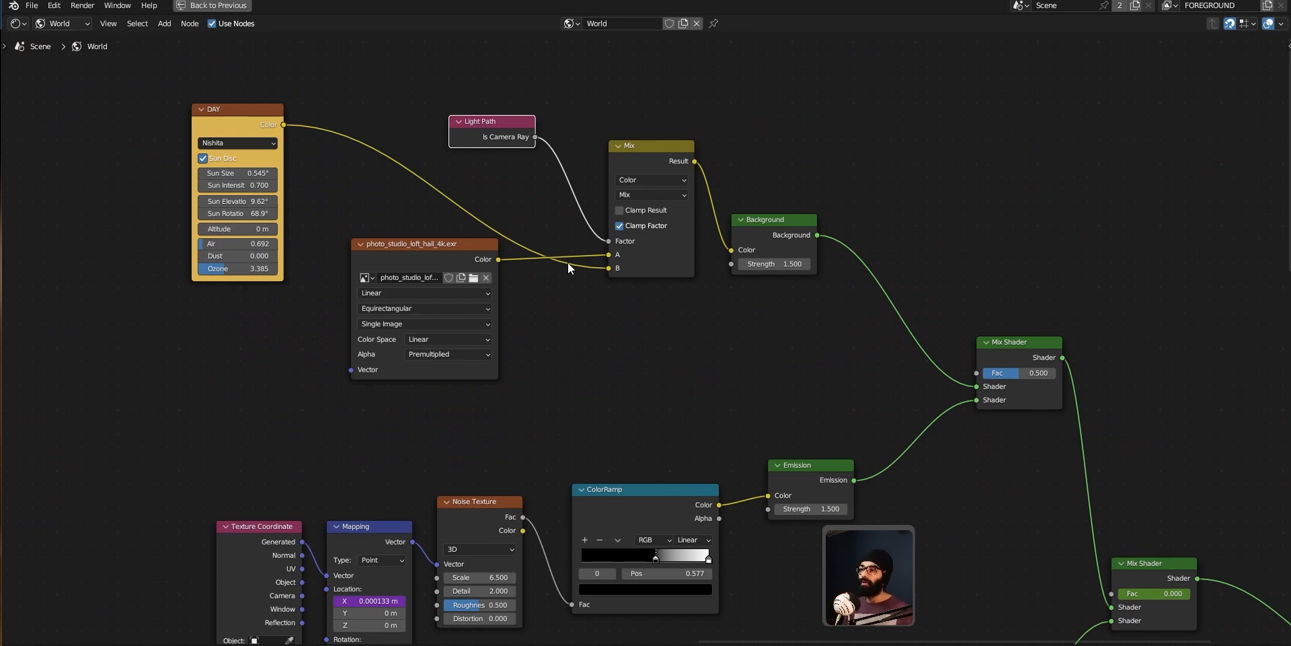
Step: Reposition the photo_studio_loft_hall_4k.exr image node and circle the noise texture group with an annotation stroke
left_click_drag(449, 252, 486, 299)
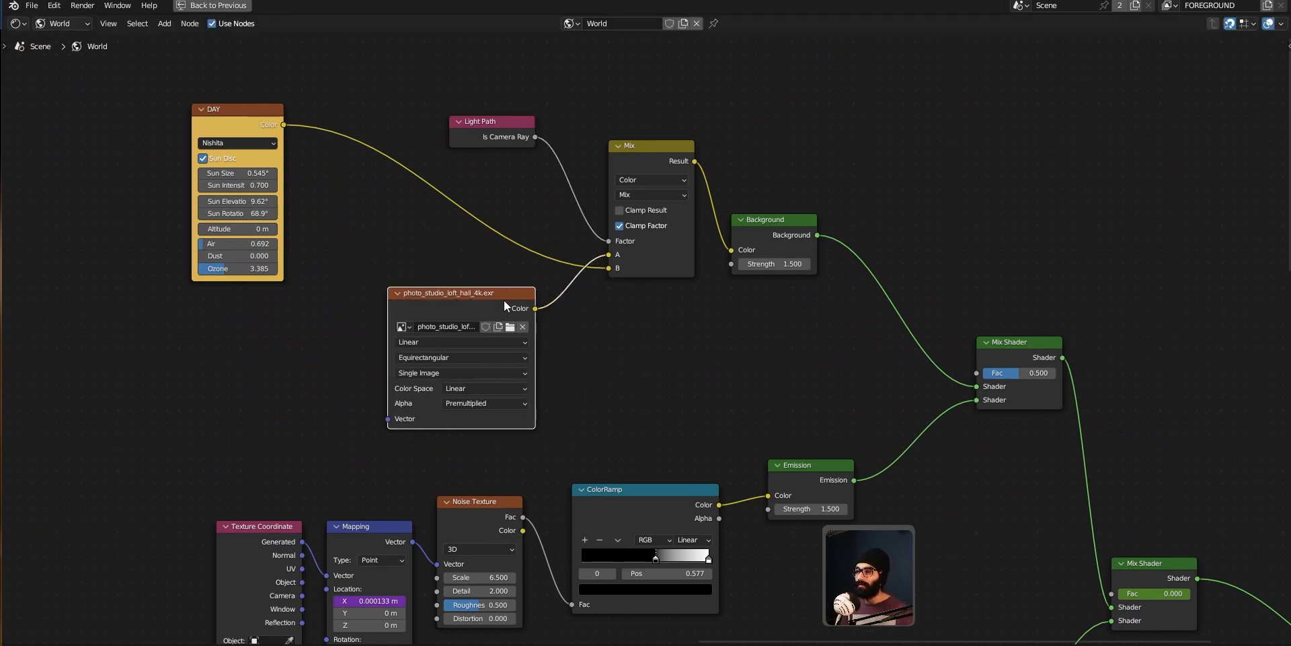
middle_click_drag(600, 297, 519, 205)
middle_click_drag(782, 394, 613, 220)
scroll(635, 279, "down", 2)
middle_click_drag(643, 292, 691, 266)
middle_click_drag(465, 205, 653, 247)
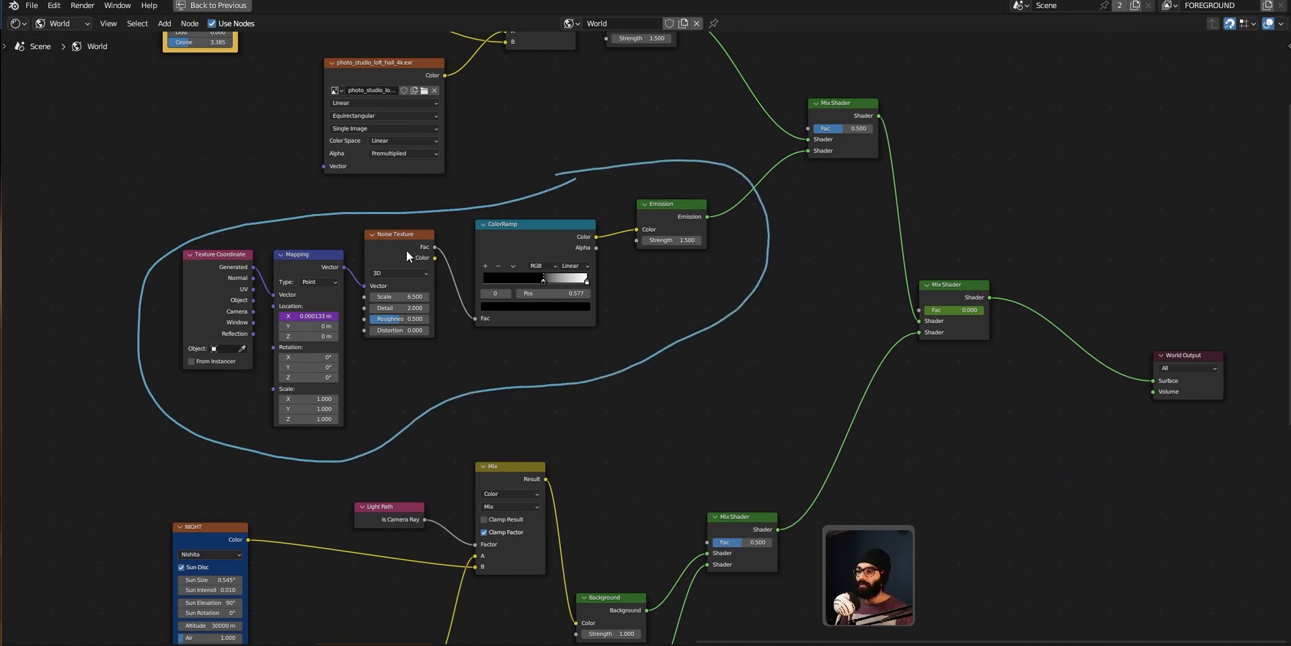
middle_click_drag(281, 109, 381, 252)
key("ctrl+space")
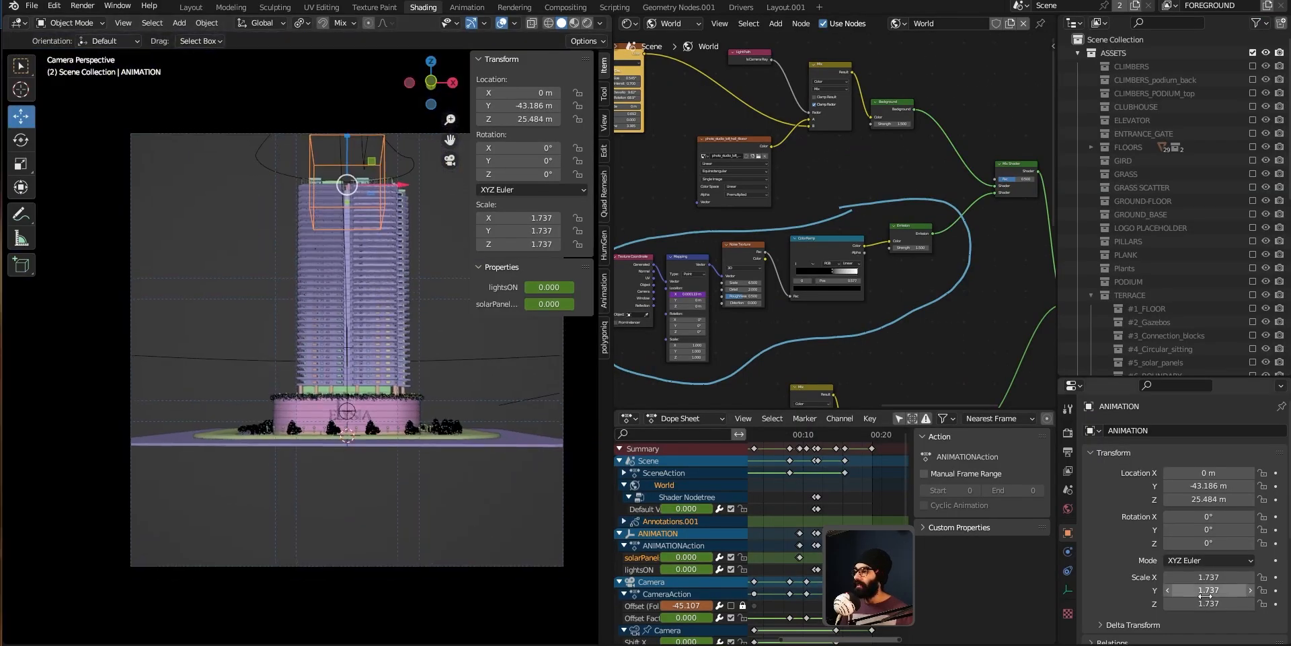
Step: Switch the camera viewport to Rendered shading and orbit out to view the building against the world sky
left_click(1069, 433)
scroll(1122, 527, "down", 8)
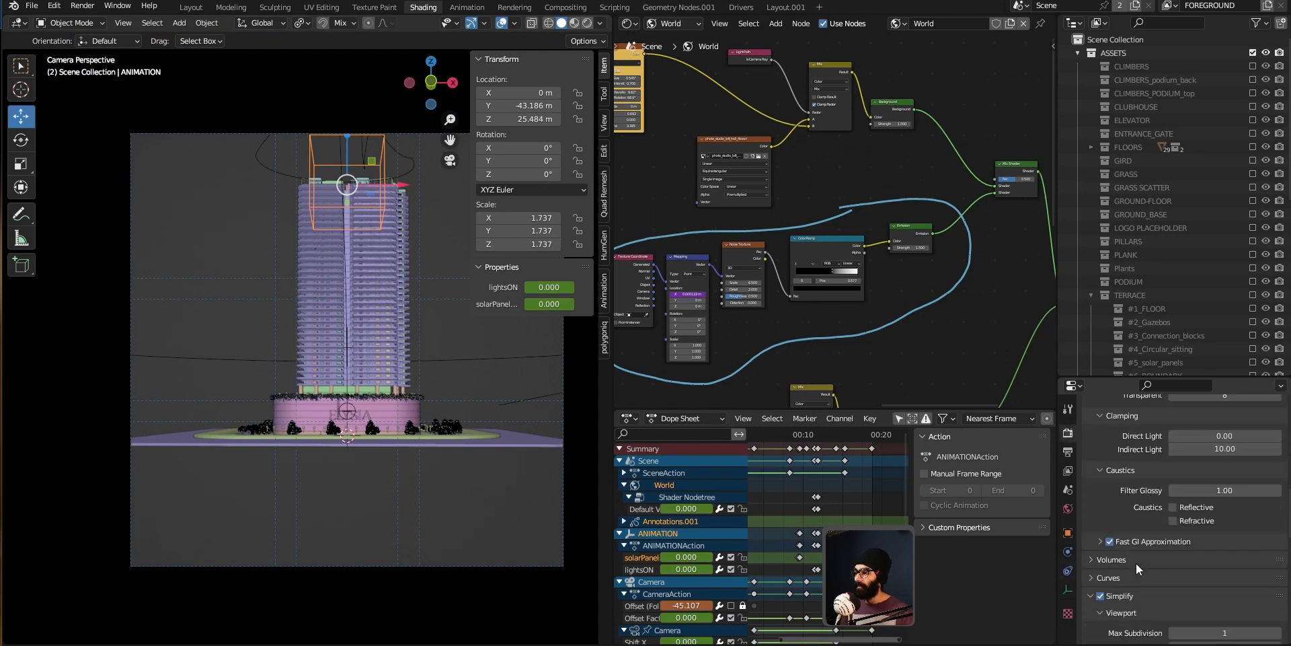
scroll(1136, 563, "down", 6)
key("z")
left_click(420, 350)
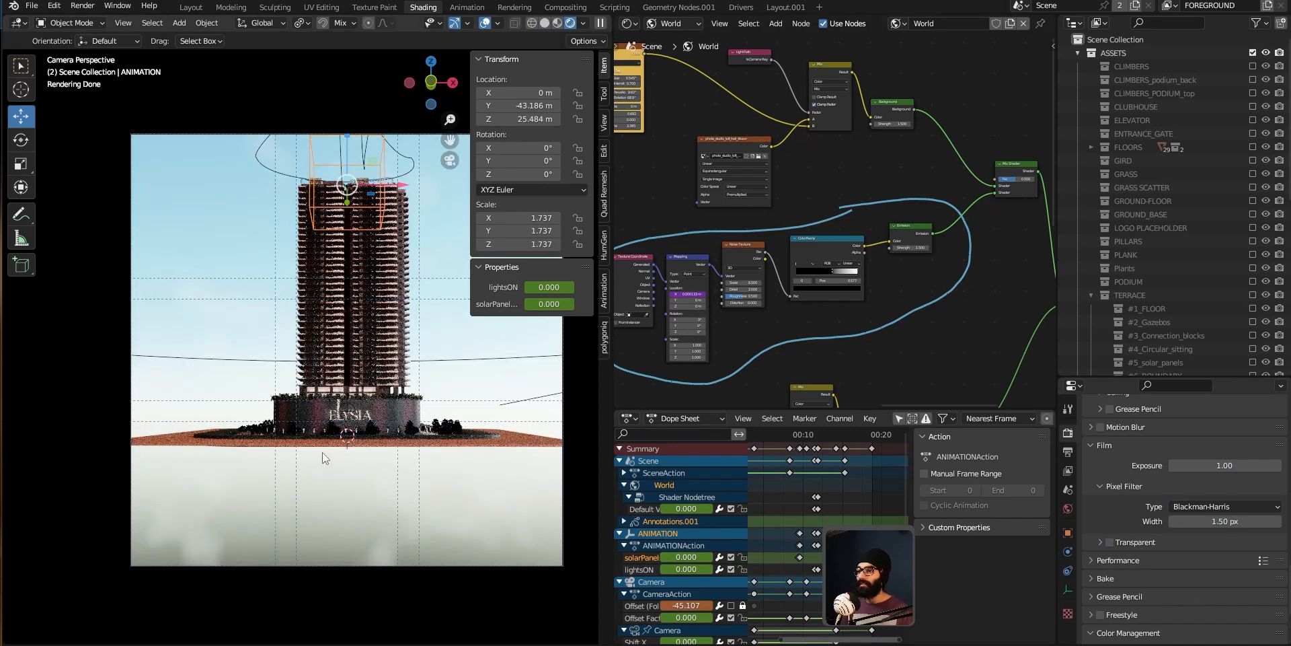
mouse_move(379, 390)
middle_mouse_down()
mouse_move(349, 444)
mouse_move(226, 246)
mouse_move(309, 244)
mouse_move(241, 304)
mouse_move(282, 324)
middle_mouse_up()
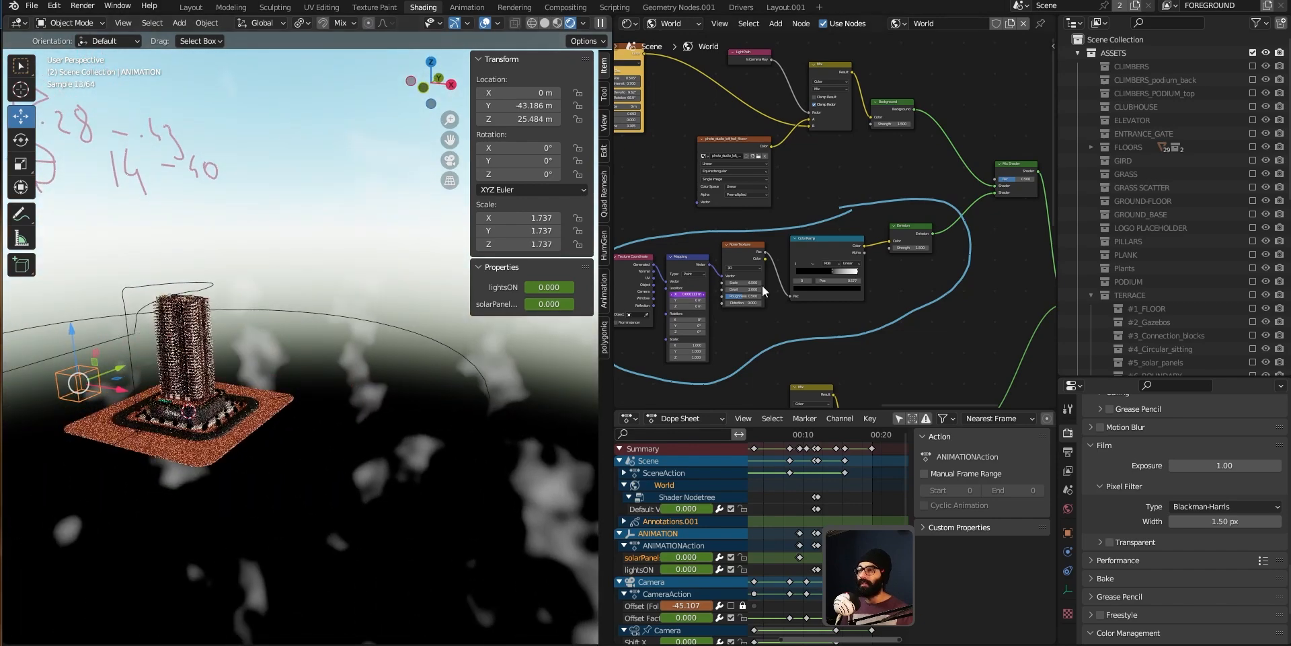
Step: Pan and maximize the World node editor to examine the night branch's noise texture setup
middle_click_drag(762, 234, 857, 268)
scroll(857, 272, "down", 6)
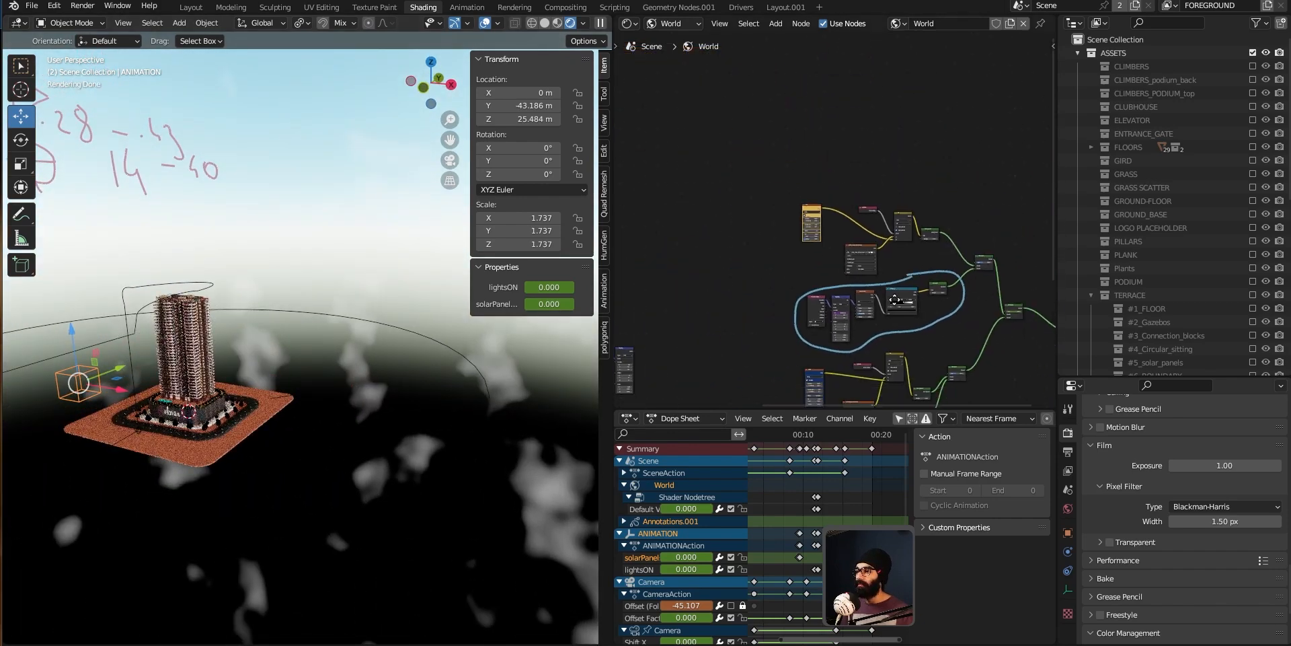
scroll(773, 152, "up", 5)
key("ctrl+space")
scroll(565, 254, "up", 1)
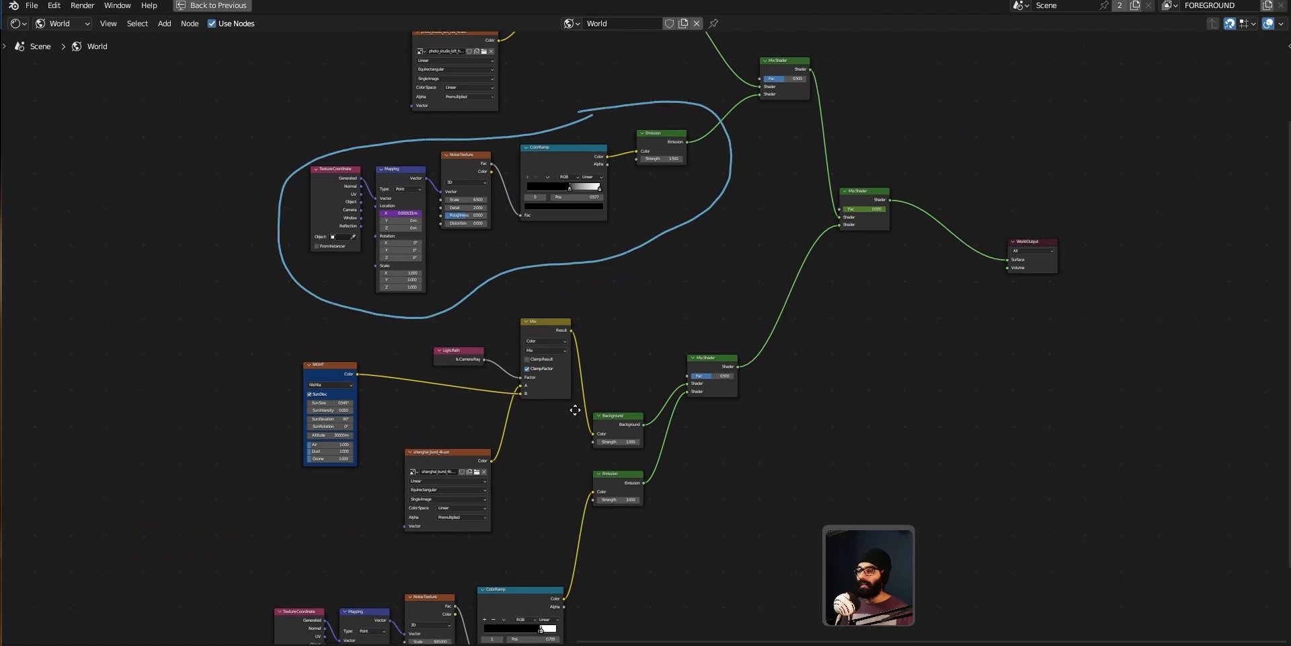
middle_click_drag(565, 427, 629, 298)
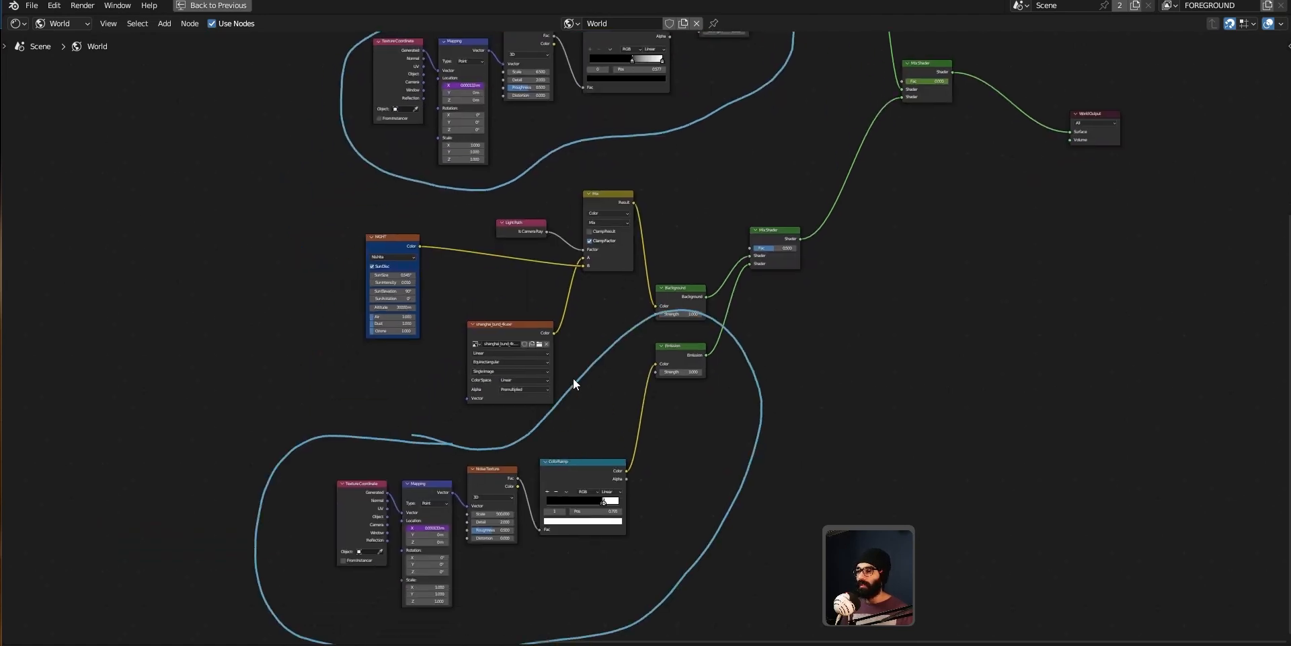
key("ctrl+space")
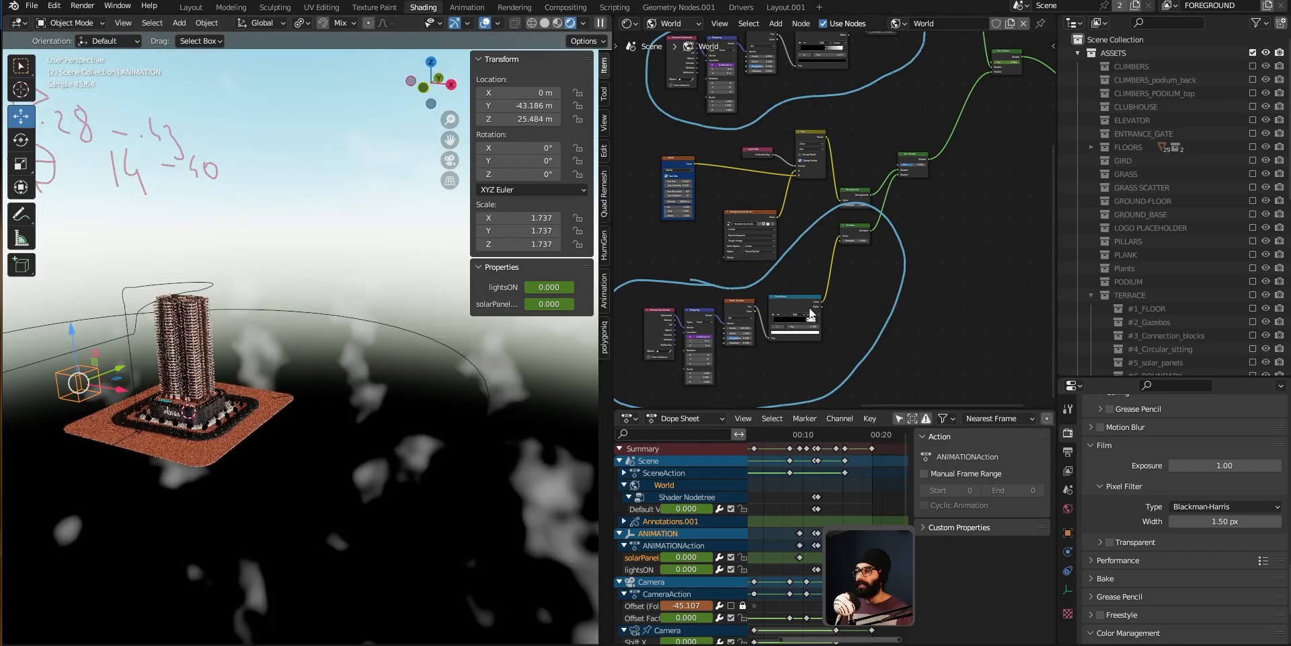
scroll(809, 308, "up", 3)
Step: Inspect the night noise texture and color ramp nodes and preview the night-lit rendered scene at frame 450
middle_click_drag(809, 308, 813, 374)
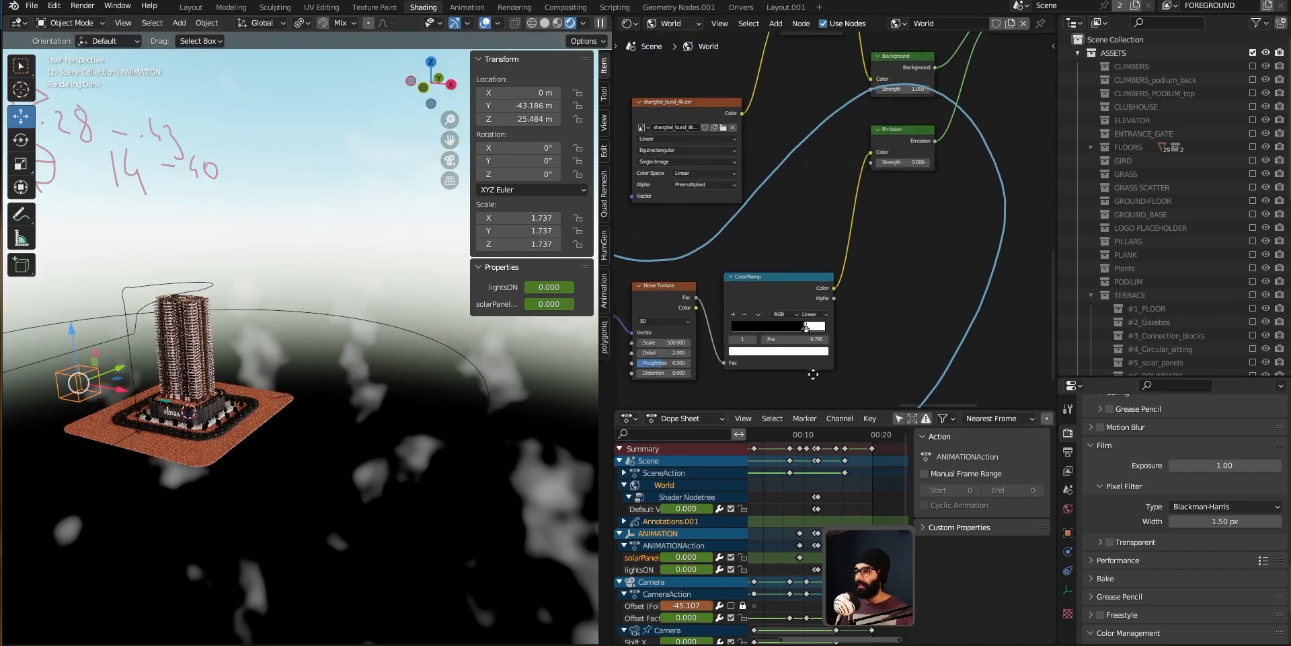
scroll(805, 330, "up", 2)
middle_click_drag(787, 118, 816, 299)
middle_click_drag(732, 179, 810, 351)
scroll(816, 248, "down", 2)
middle_click_drag(817, 248, 782, 260)
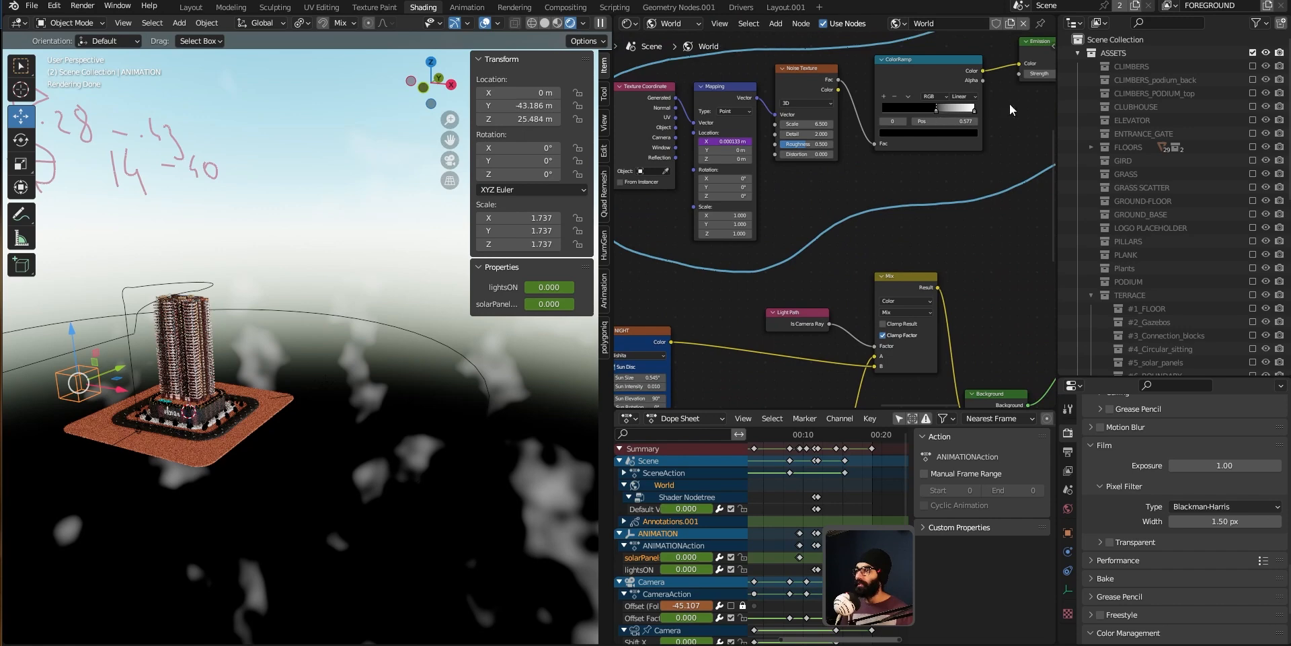
middle_click_drag(858, 404, 838, 280)
scroll(834, 281, "down", 3)
middle_click_drag(893, 404, 881, 217)
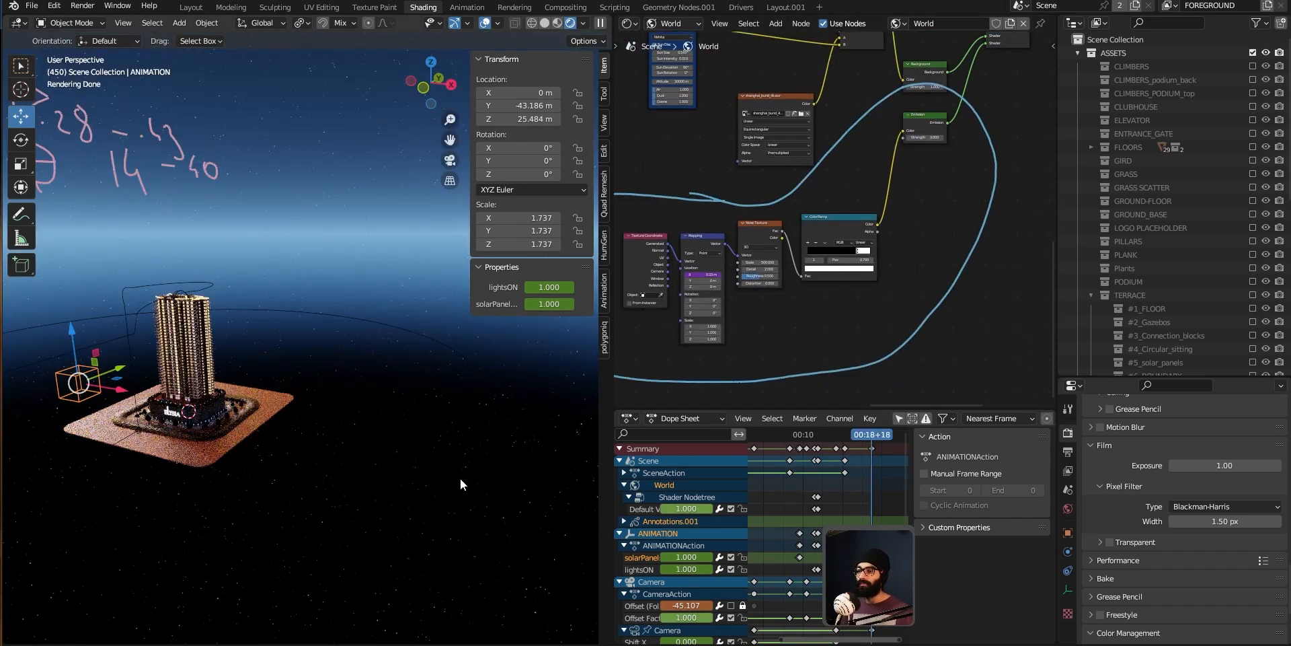
Step: Maximize the 3D viewport and orbit to preview the night-lit building render
key("ctrl+space")
middle_click_drag(603, 437, 784, 496)
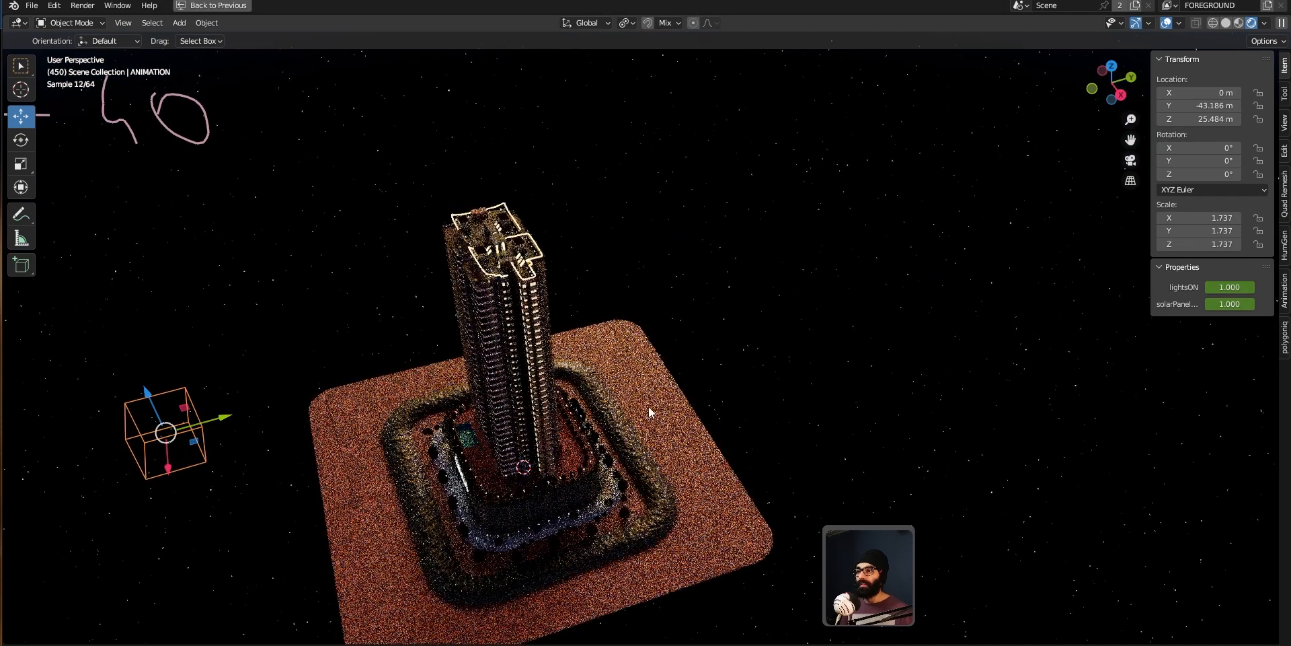
key("ctrl+alt+space")
Step: Switch to the notes app and tick the World Shader (Day and Night) task
key("alt+Tab")
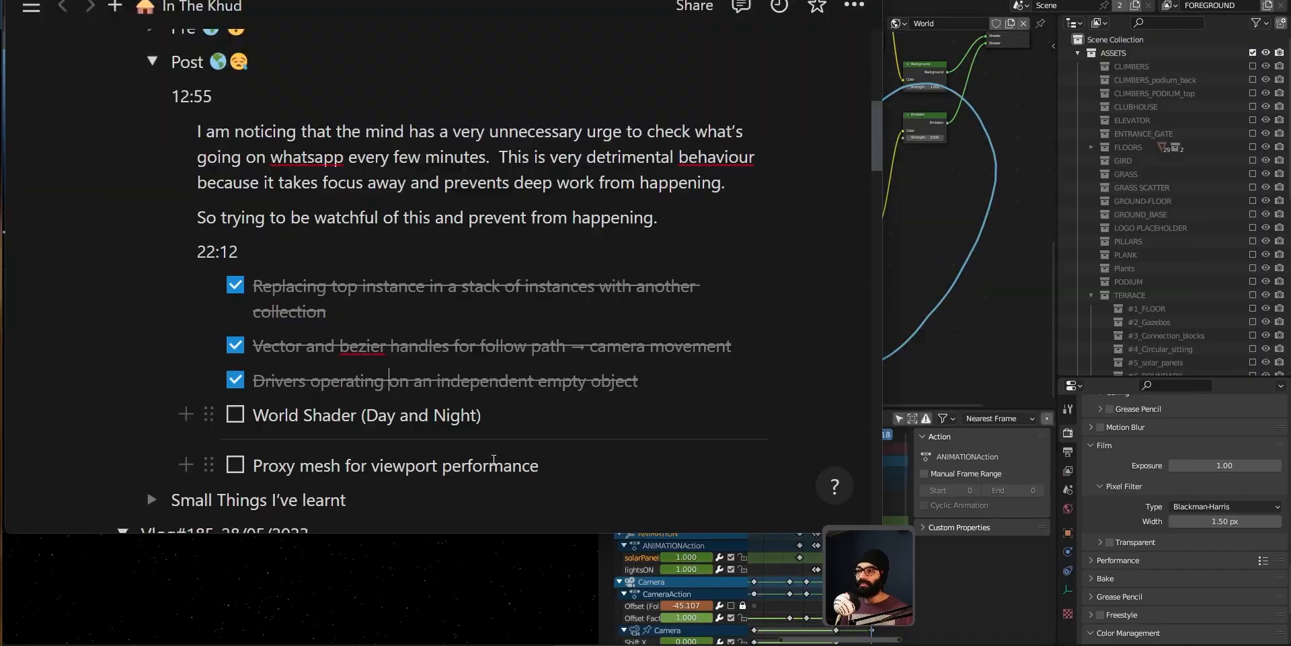
left_click(234, 415)
key("alt+Tab")
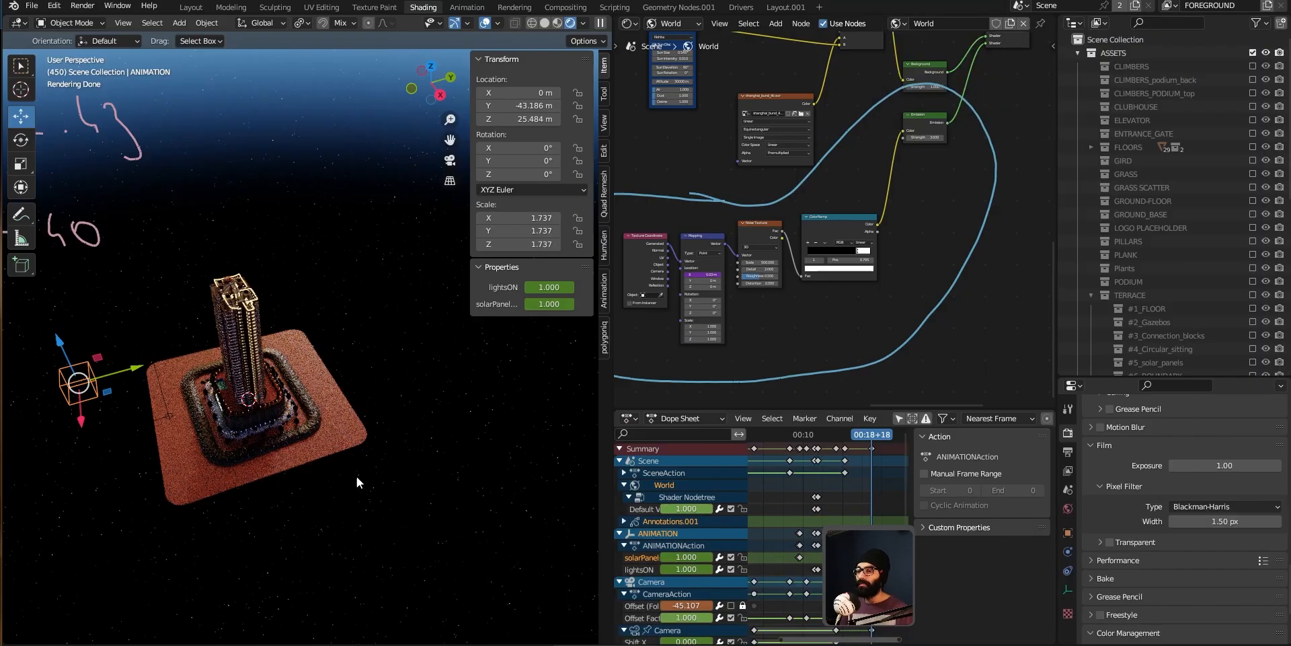
Step: Open the Geometry Nodes.001 workspace, select the building and inspect the PROXY switch between the two floor Collection Info nodes
left_click(687, 8)
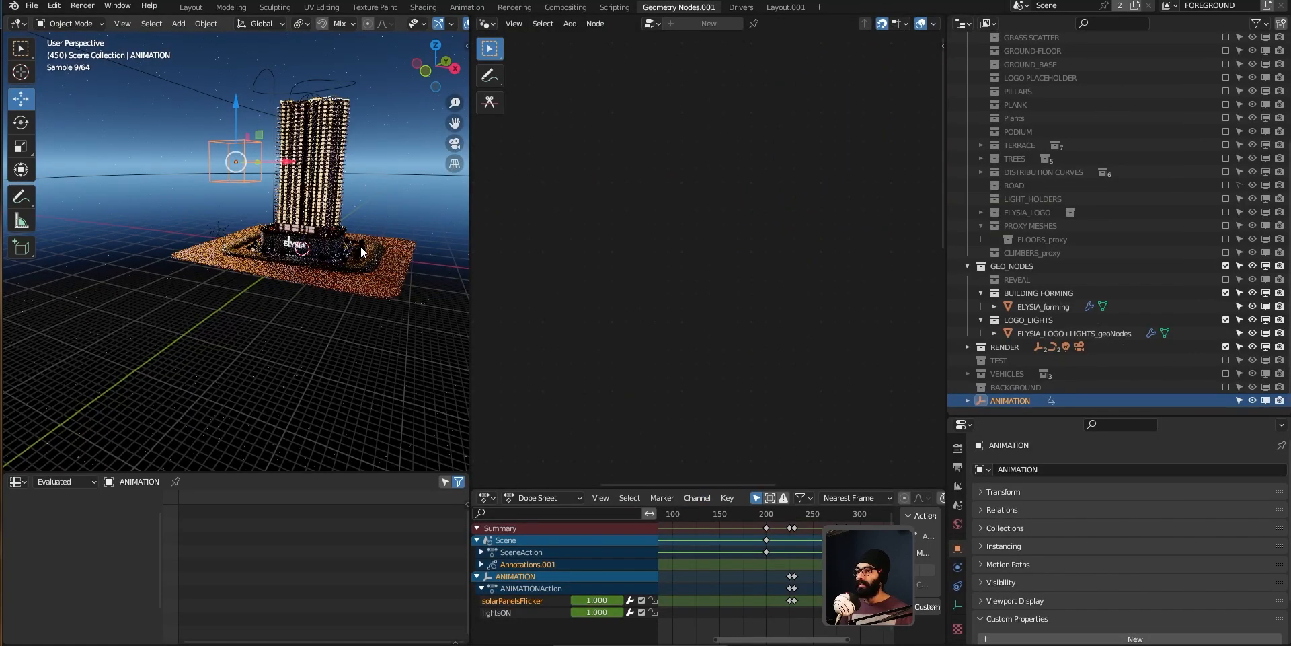
left_click(325, 172)
key("ctrl+space")
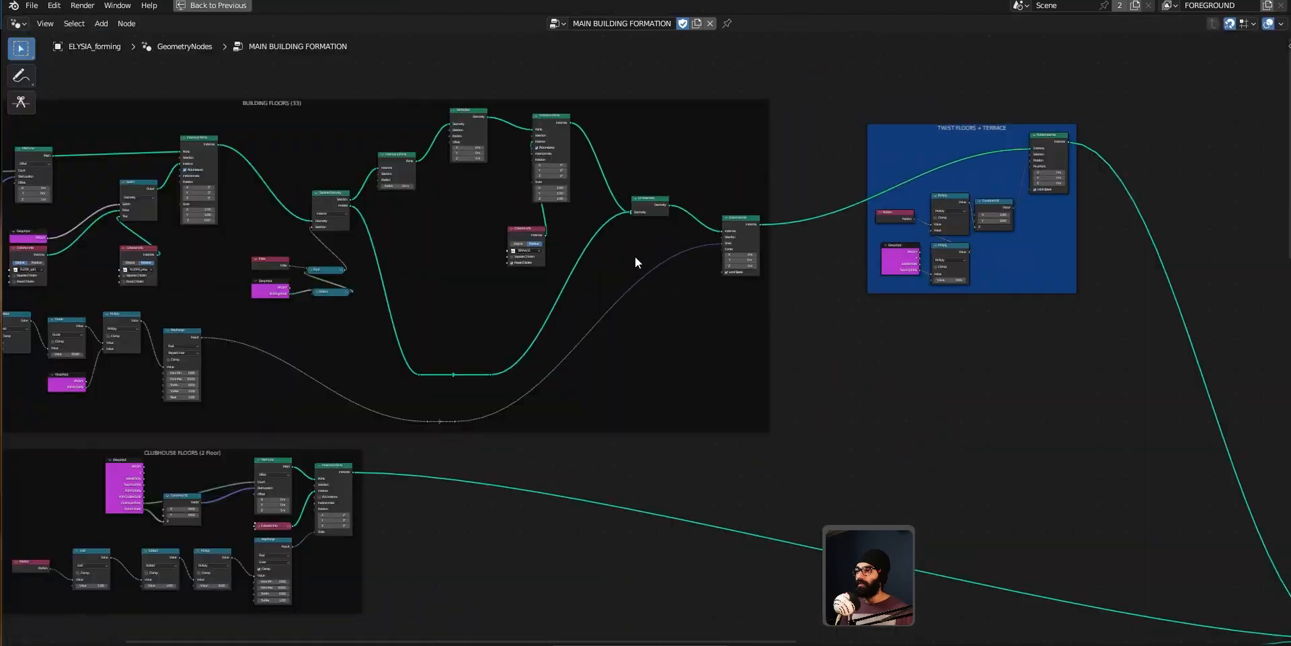
middle_click_drag(248, 313, 617, 289)
scroll(617, 289, "up", 4)
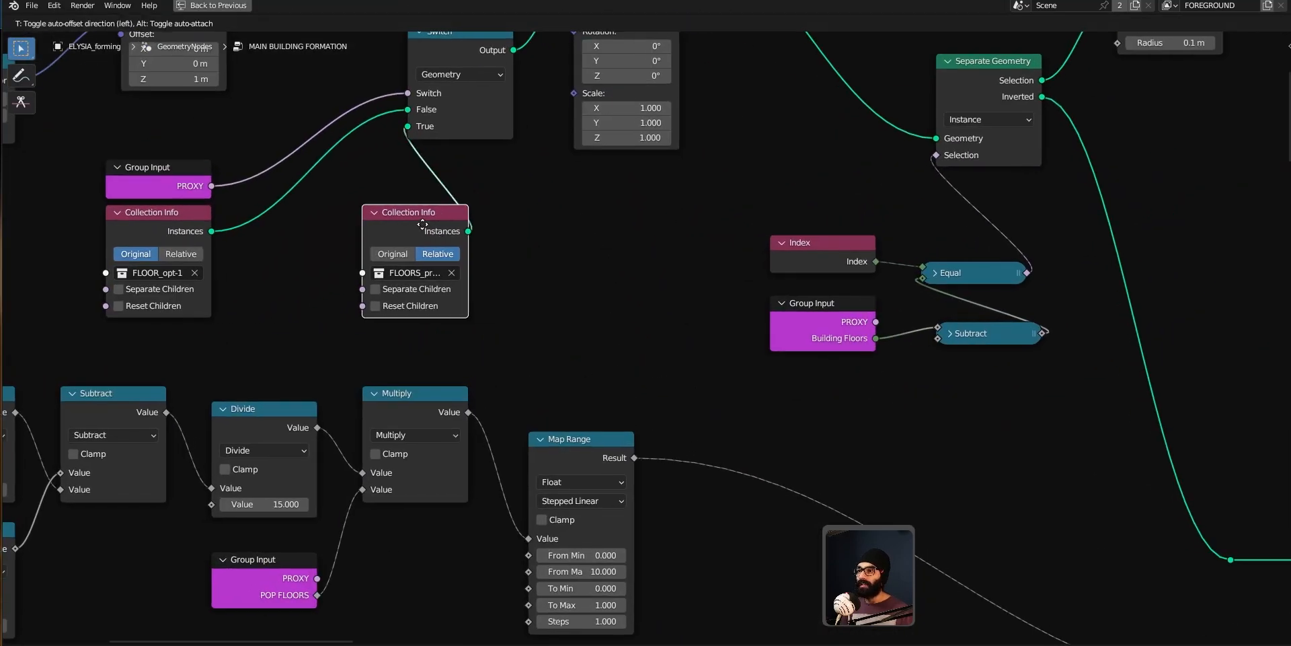
middle_click_drag(416, 236, 673, 329)
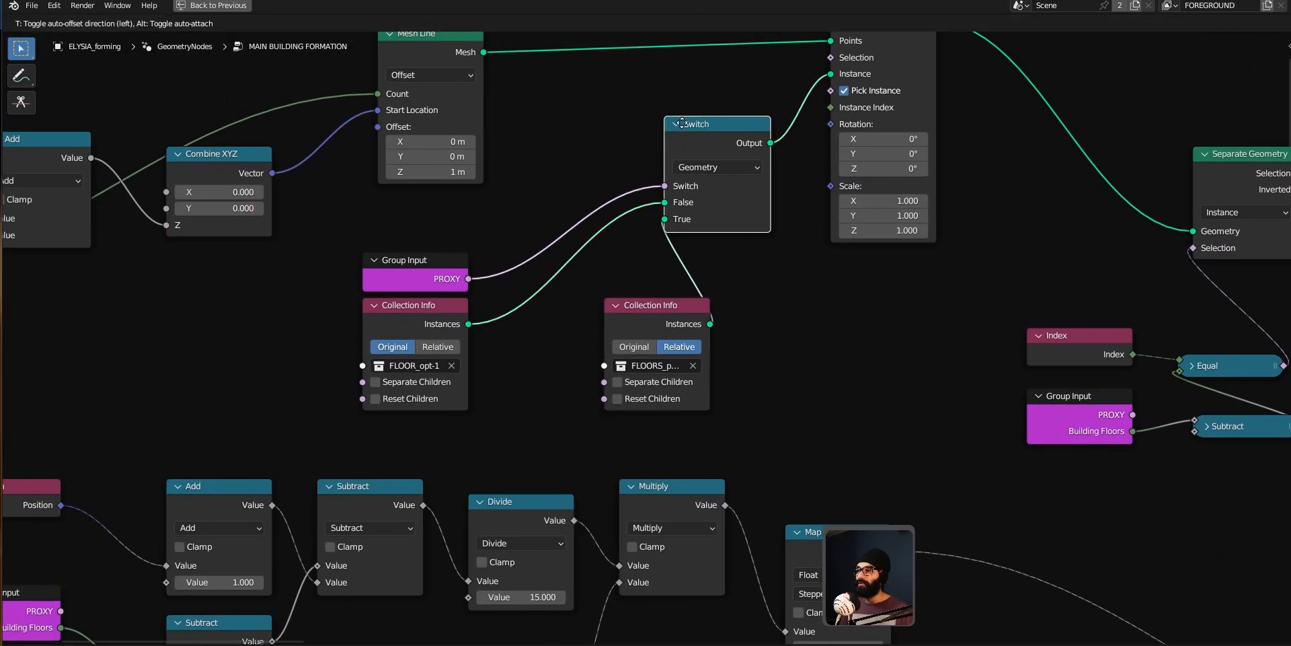
scroll(672, 195, "up", 1)
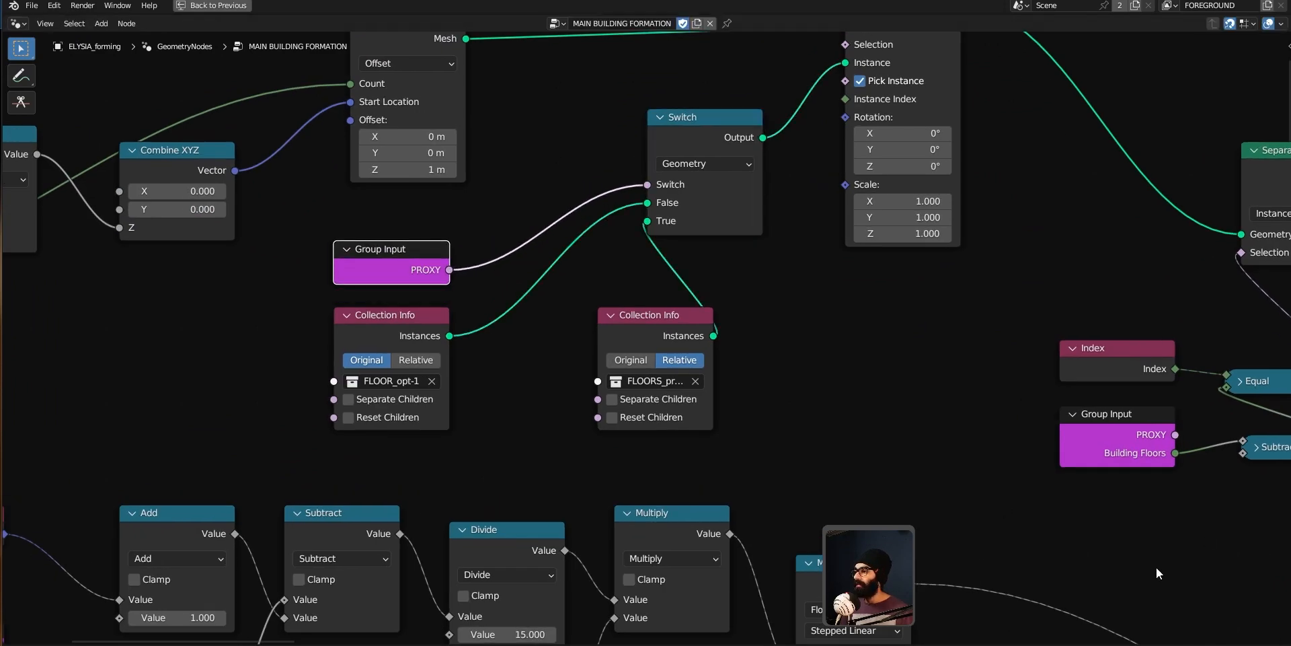
key("ctrl+space")
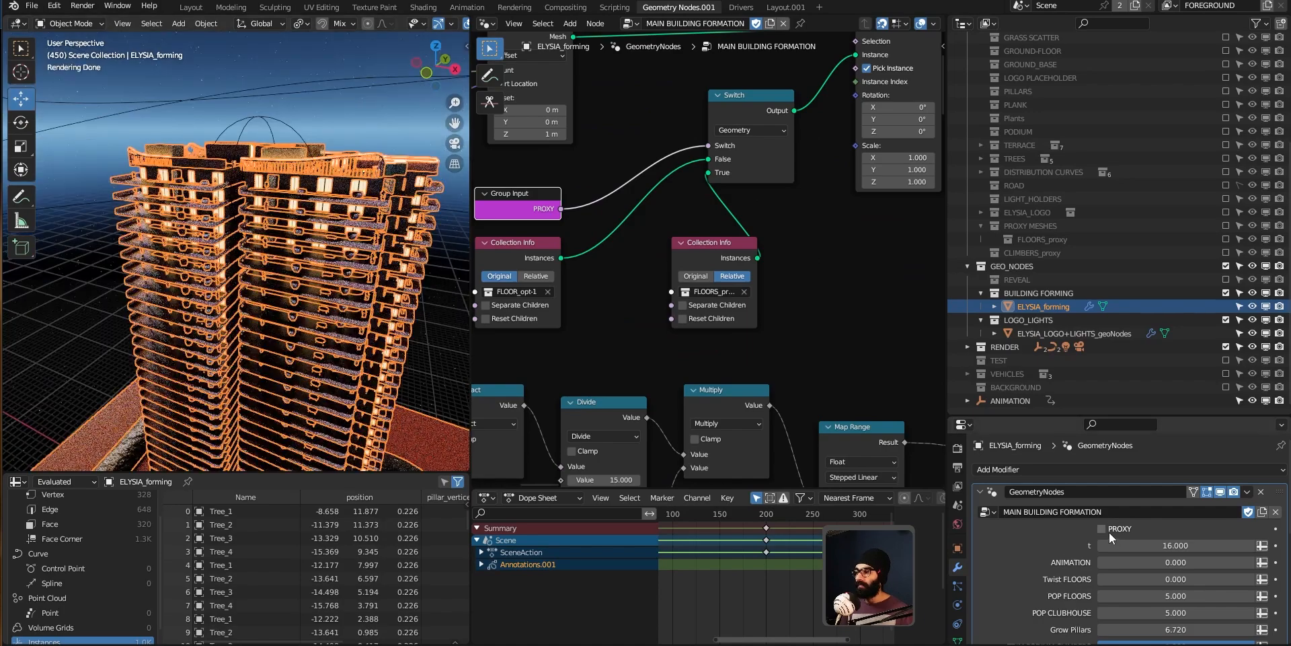
Step: Enable PROXY on the building's GeometryNodes modifier and orbit the rendered viewport to view the proxy floors
left_click(1108, 531)
middle_click_drag(289, 195, 297, 168)
scroll(313, 243, "up", 4)
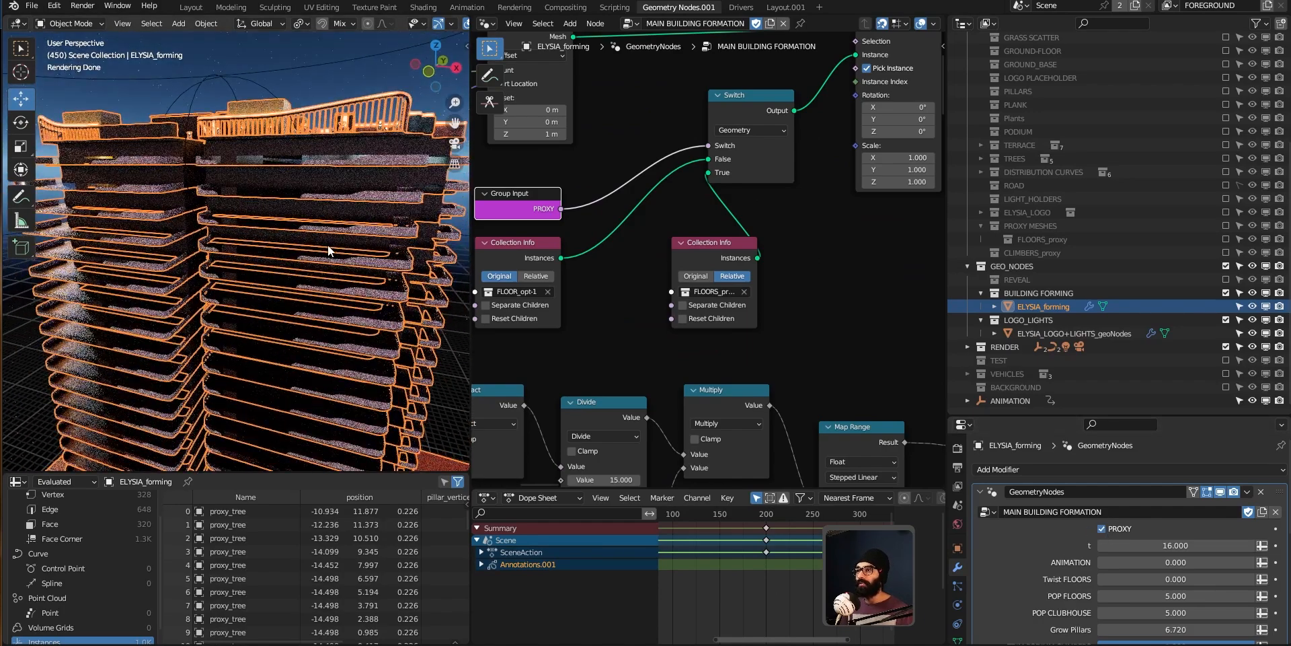
key("alt+a")
middle_click_drag(328, 251, 320, 205)
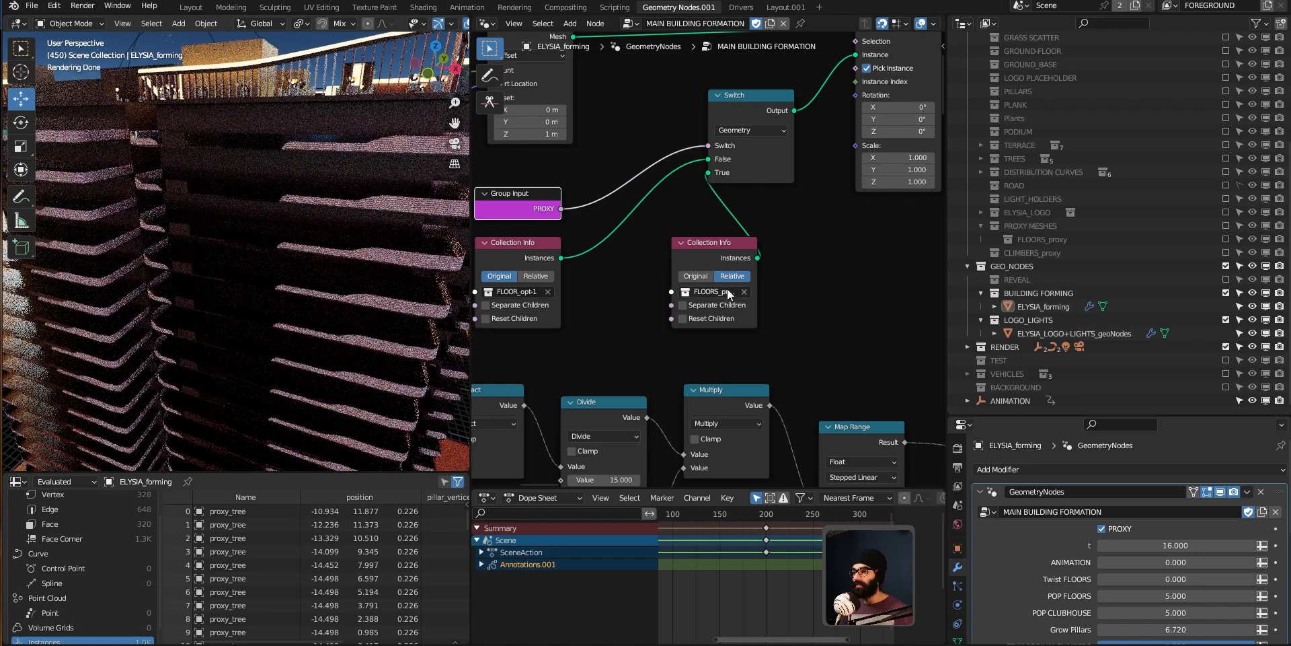
middle_click_drag(104, 176, 264, 280)
scroll(264, 280, "down", 7)
scroll(264, 280, "up", 10)
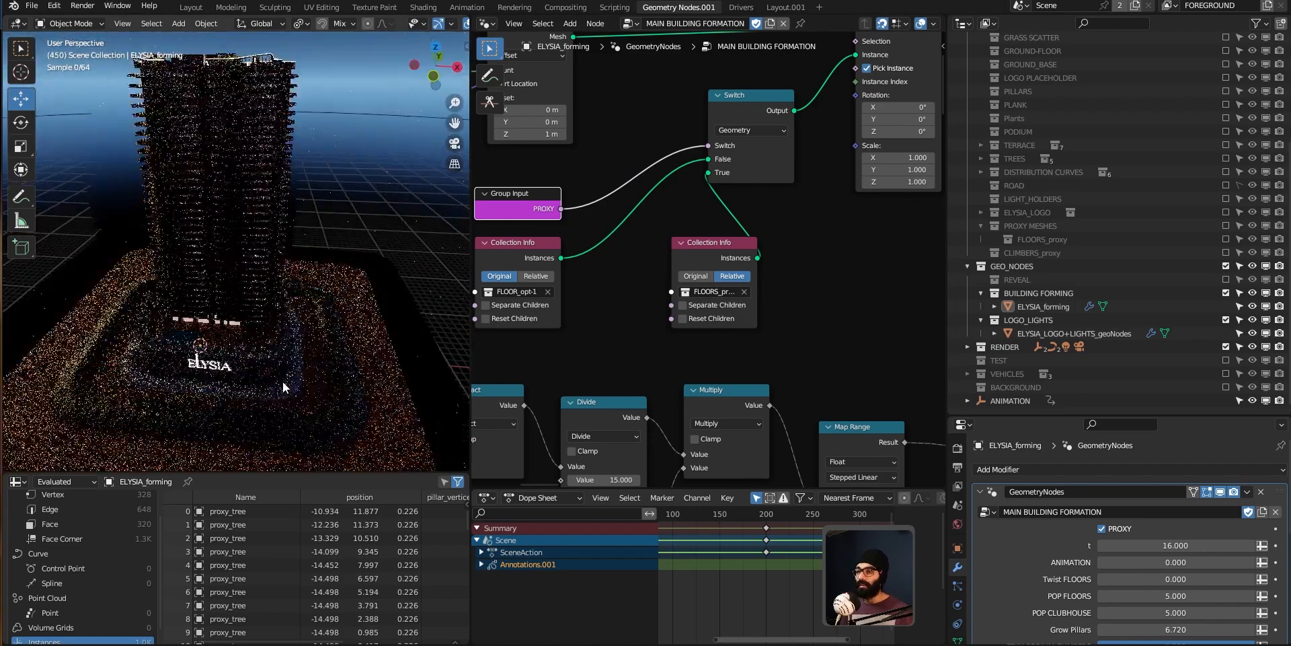
Step: Toggle PROXY off and back on to compare the full-detail trees and terrace with the proxy version
left_click(1103, 528)
middle_click_drag(406, 389, 245, 315)
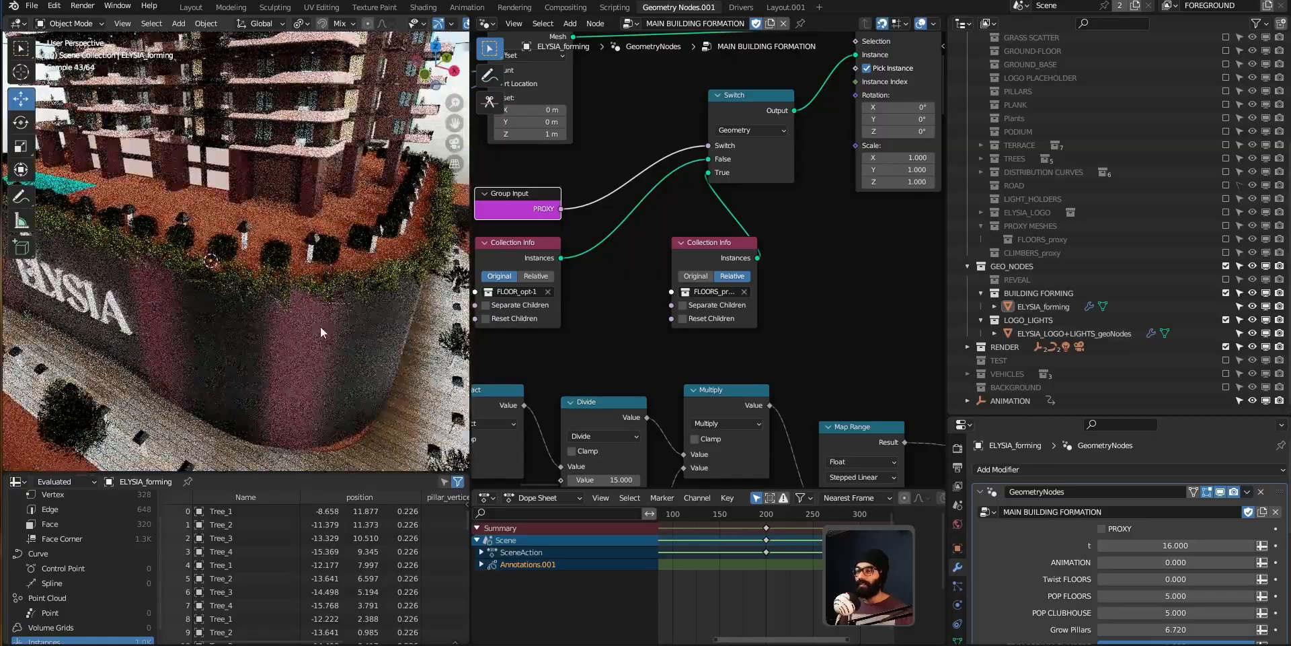
left_click(1101, 529)
mouse_move(202, 289)
middle_mouse_down()
mouse_move(156, 305)
mouse_move(342, 317)
mouse_move(366, 331)
mouse_move(385, 316)
mouse_move(367, 243)
mouse_move(183, 270)
mouse_move(70, 212)
mouse_move(134, 205)
middle_mouse_up()
scroll(367, 243, "down", 3)
Step: Switch the viewport to Solid and back to Rendered shading and orbit around the building
key("z")
scroll(396, 236, "down", 4)
middle_click_drag(783, 196, 877, 284)
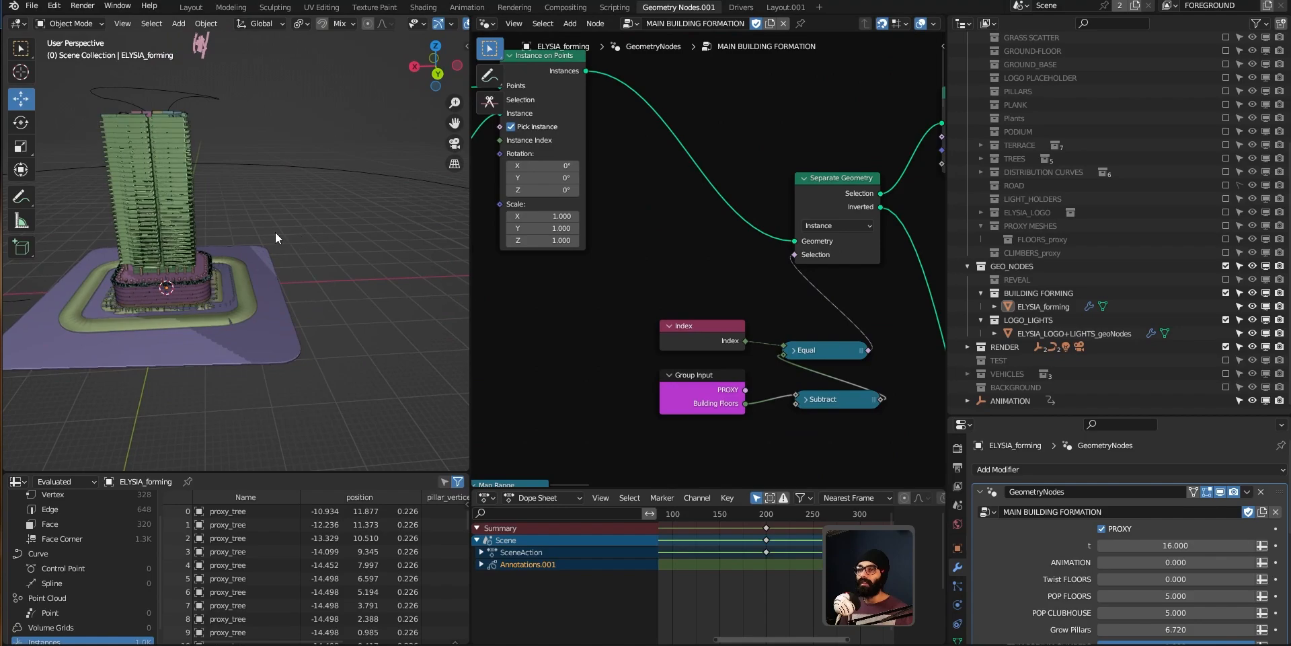
middle_click_drag(276, 232, 226, 298)
key("z")
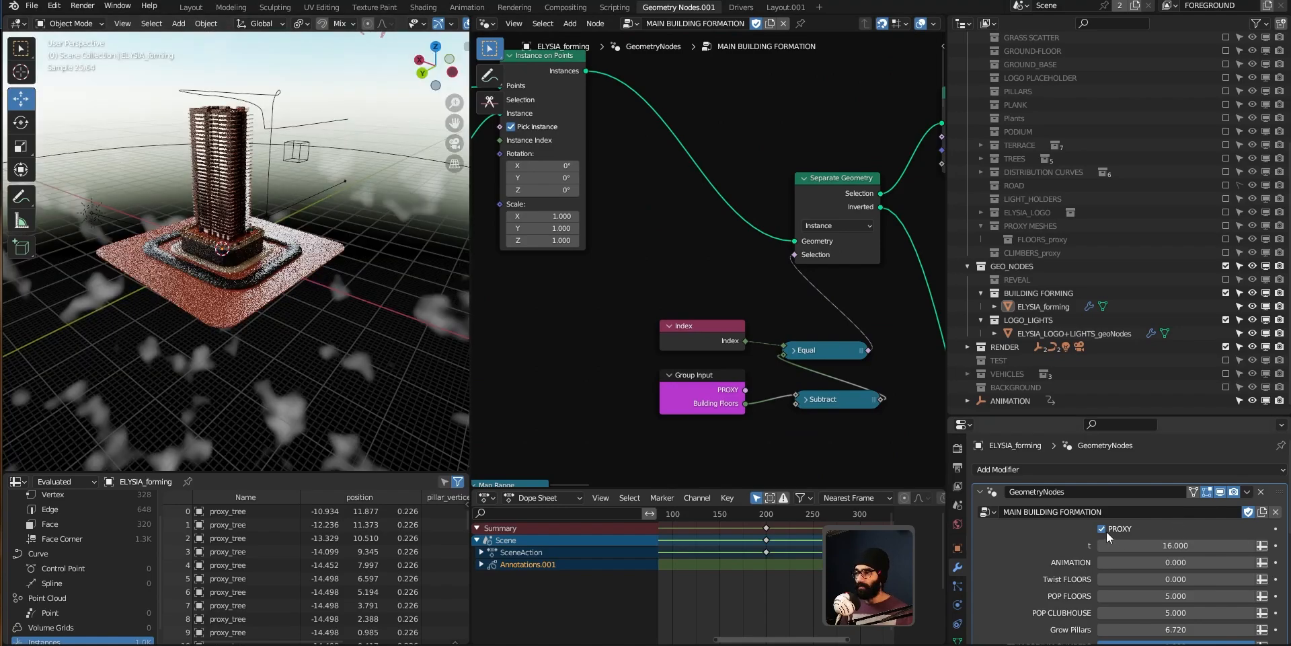
middle_click_drag(272, 238, 218, 214)
scroll(218, 213, "up", 4)
left_click(218, 213)
scroll(359, 278, "down", 2)
middle_click_drag(359, 278, 310, 316)
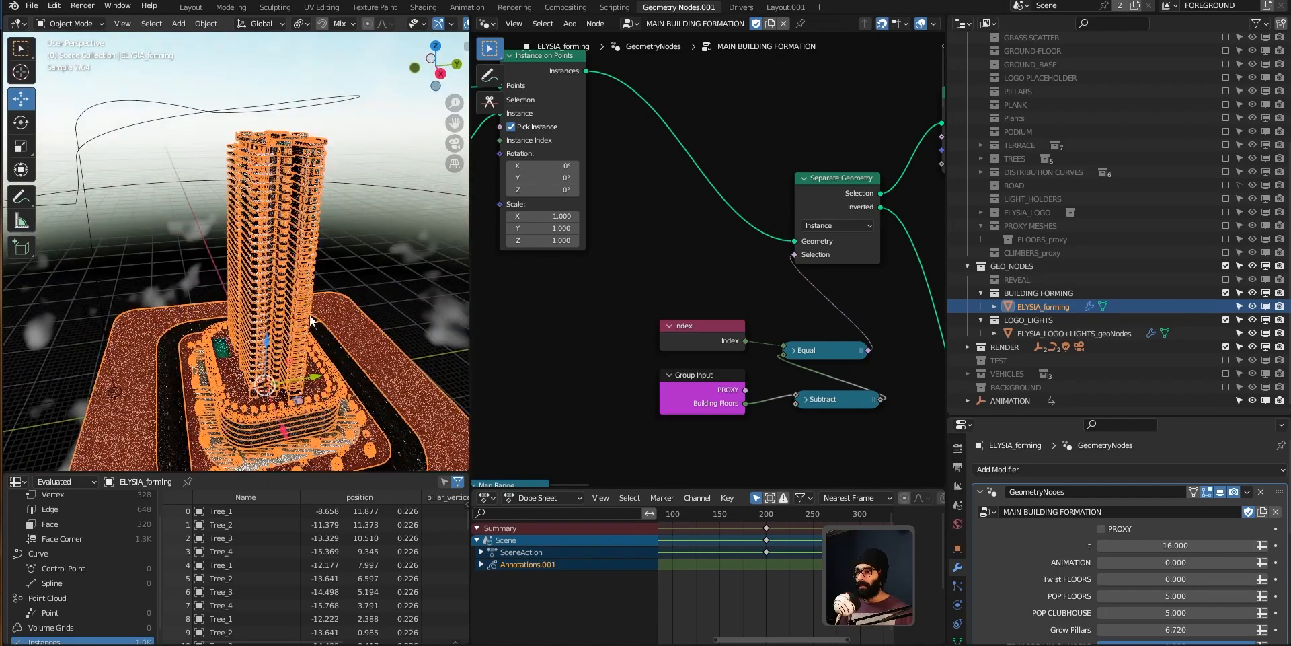
Step: Switch to the notes app and tick the Proxy mesh for viewport performance task
key("alt+Tab")
left_click(234, 466)
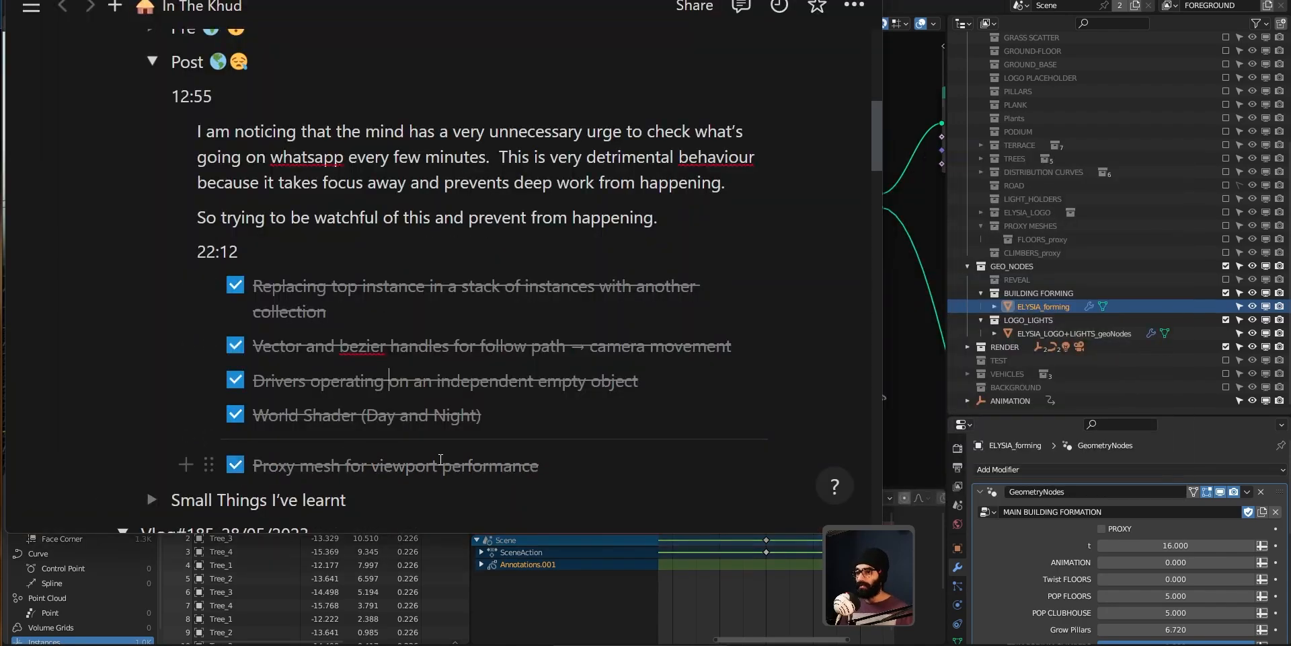